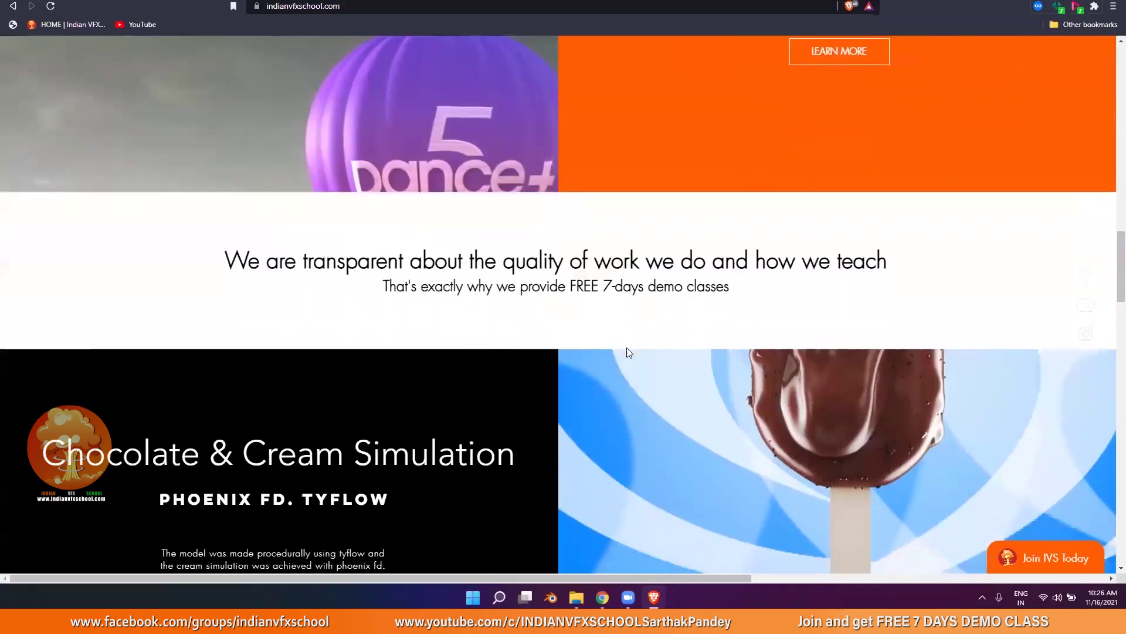
- Scroll through the Indian VFX School homepage
{"action": "scroll", "coordinate": [626, 349], "scroll_direction": "down", "scroll_amount": 5}
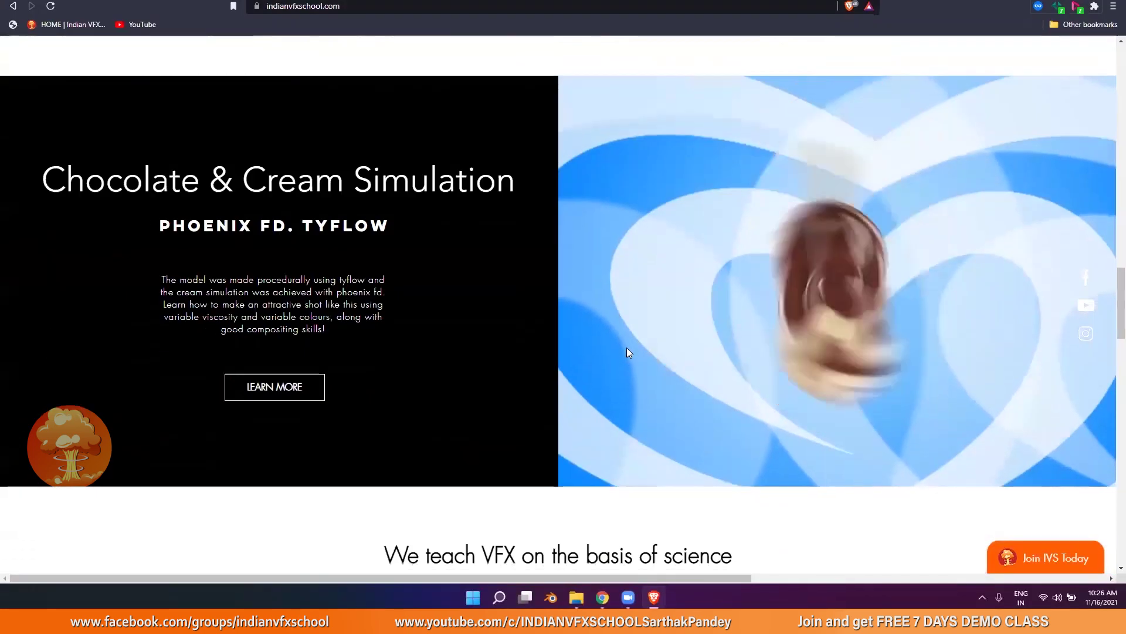
{"action": "scroll", "coordinate": [626, 351], "scroll_direction": "down", "scroll_amount": 6}
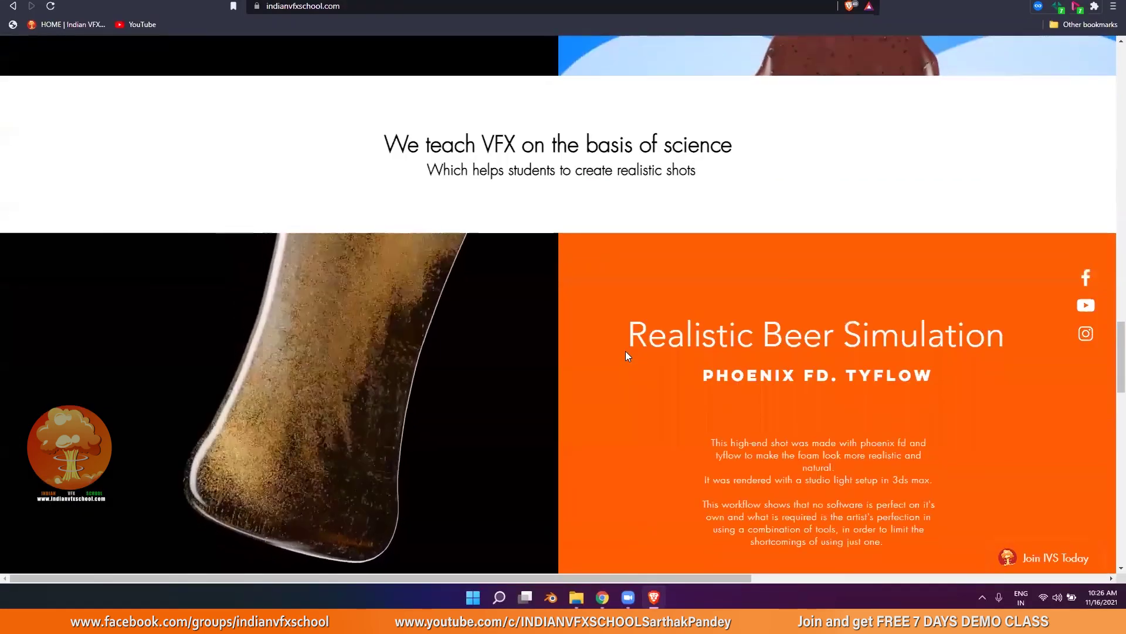
{"action": "scroll", "coordinate": [625, 350], "scroll_direction": "down", "scroll_amount": 12}
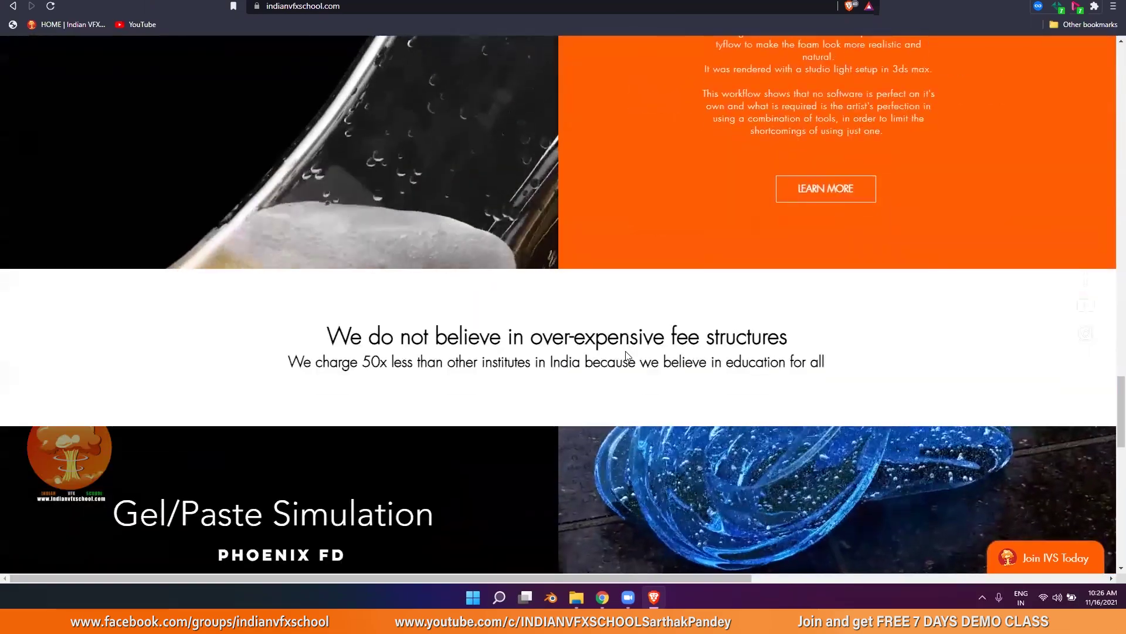
{"action": "scroll", "coordinate": [625, 351], "scroll_direction": "down", "scroll_amount": 8}
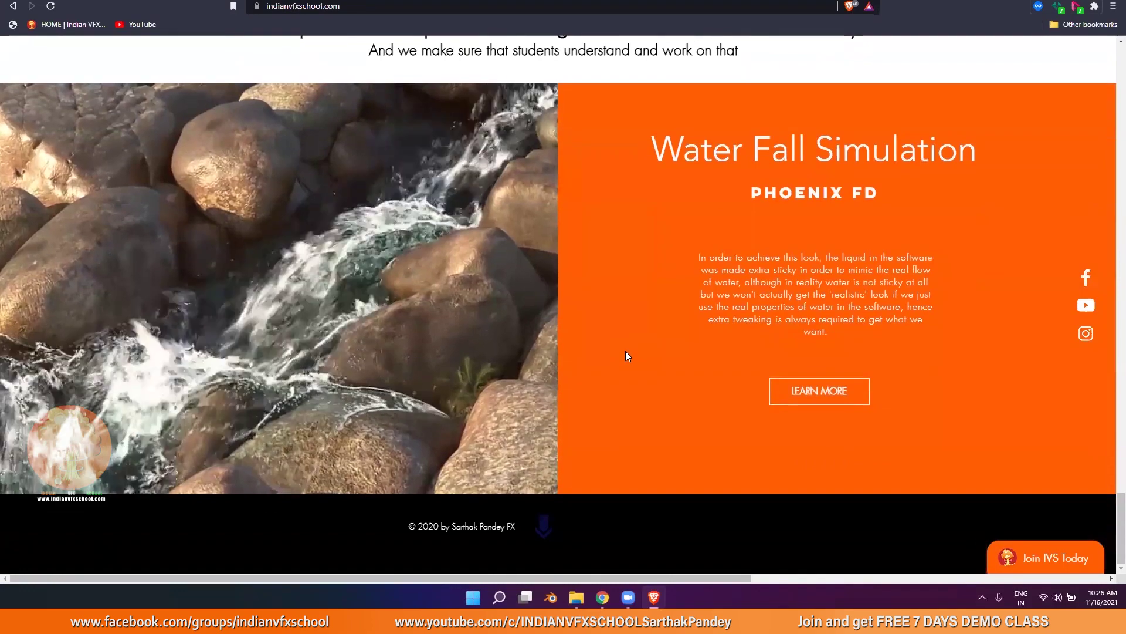
{"action": "scroll", "coordinate": [626, 351], "scroll_direction": "up", "scroll_amount": 15}
{"action": "scroll", "coordinate": [626, 356], "scroll_direction": "up", "scroll_amount": 15}
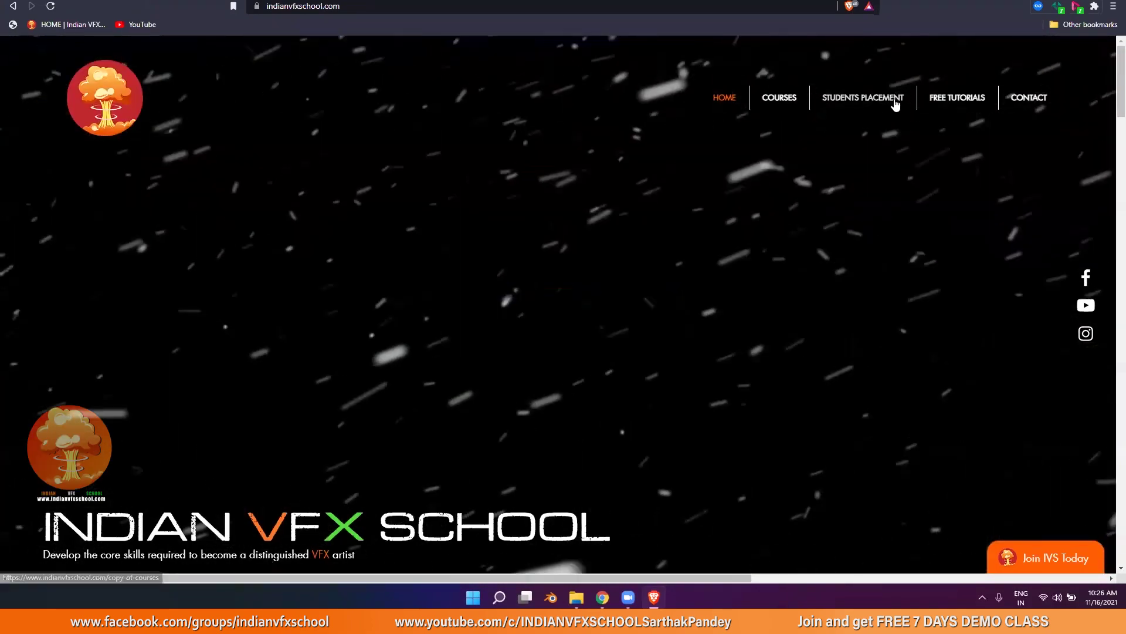
- Open the Students Placement page and scroll through the placed students list
{"action": "left_click", "coordinate": [895, 105]}
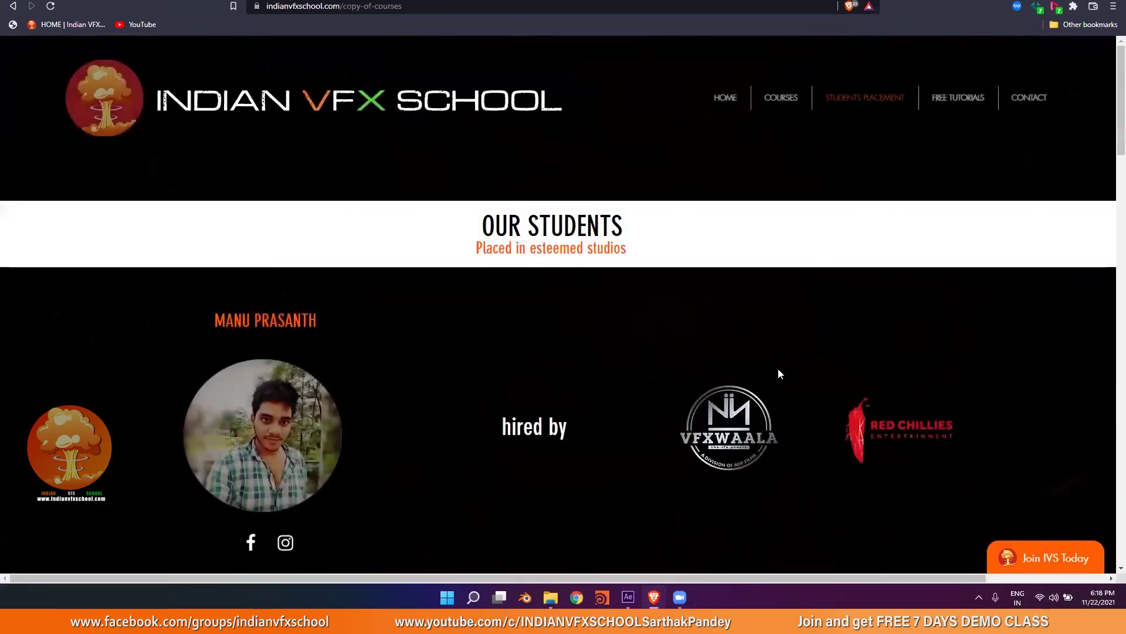
{"action": "scroll", "coordinate": [763, 392], "scroll_direction": "down", "scroll_amount": 6}
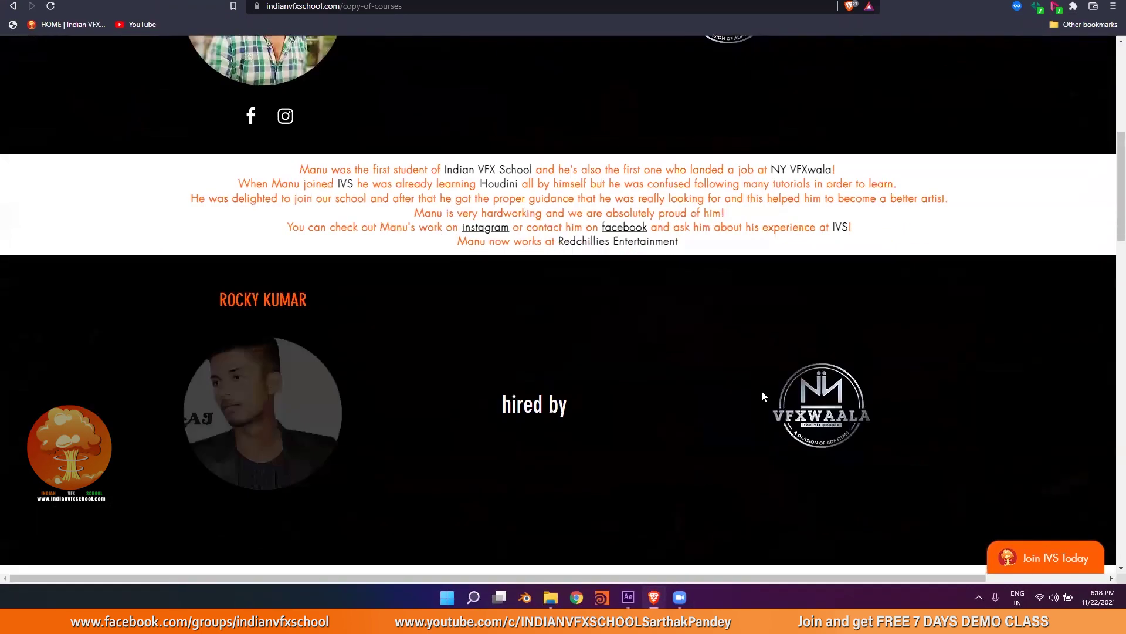
{"action": "scroll", "coordinate": [761, 391], "scroll_direction": "down", "scroll_amount": 2}
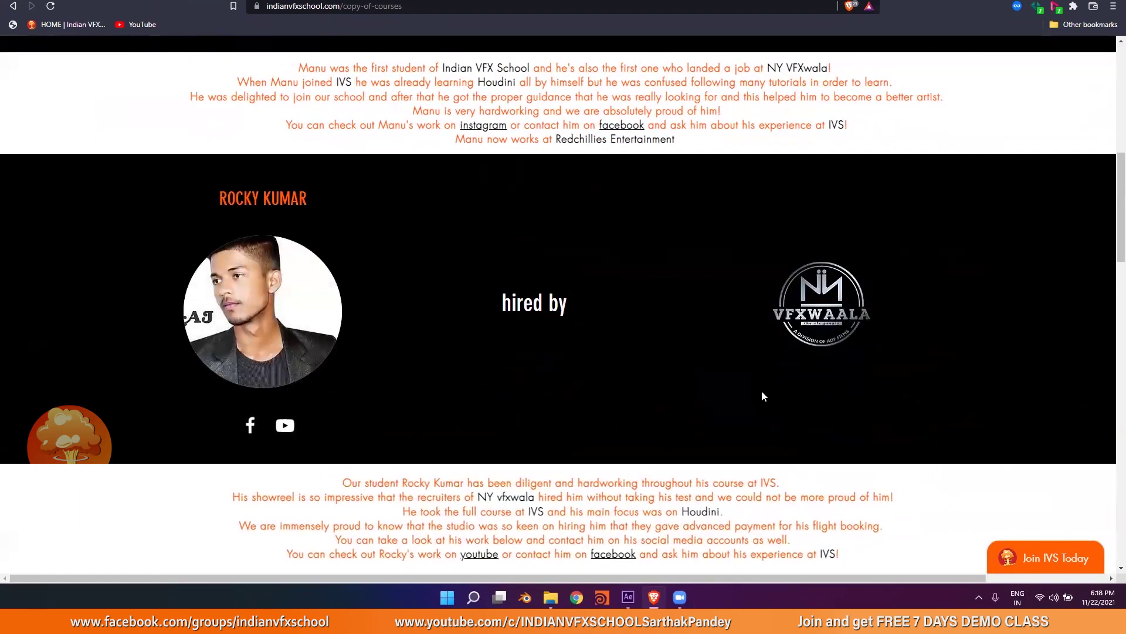
- Bring up a fresh untitled Houdini FX scene with an empty object network
{"action": "scroll", "coordinate": [762, 392], "scroll_direction": "down", "scroll_amount": 6}
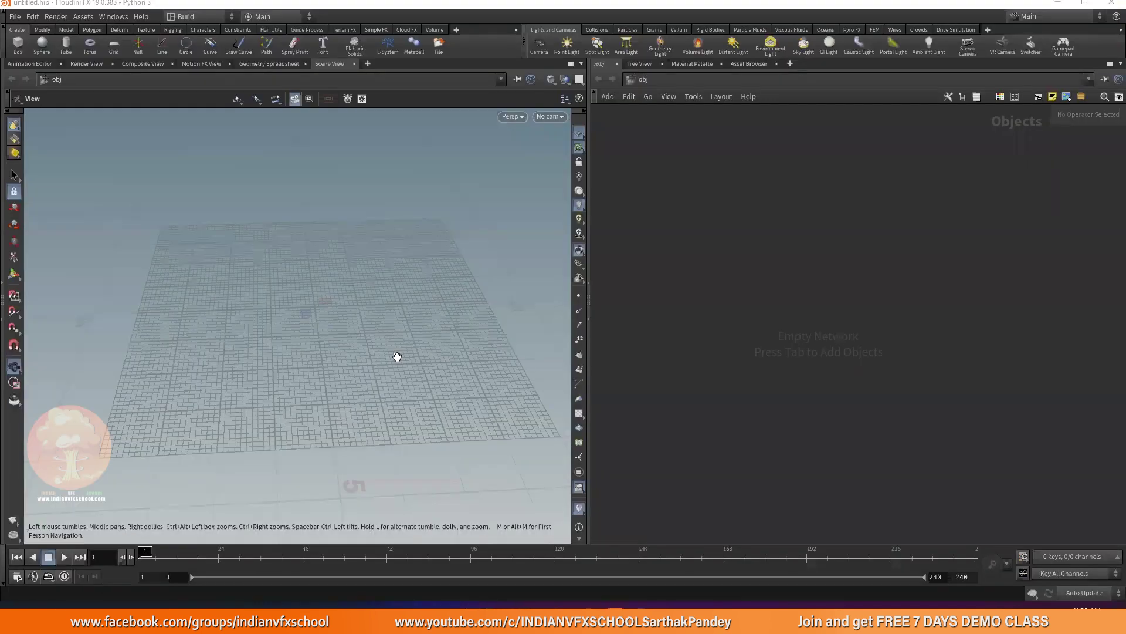
- Add a Geometry node geo1 to the object network, dive inside, then return to /obj
{"action": "left_click_drag", "start_coordinate": [375, 360], "coordinate": [369, 332]}
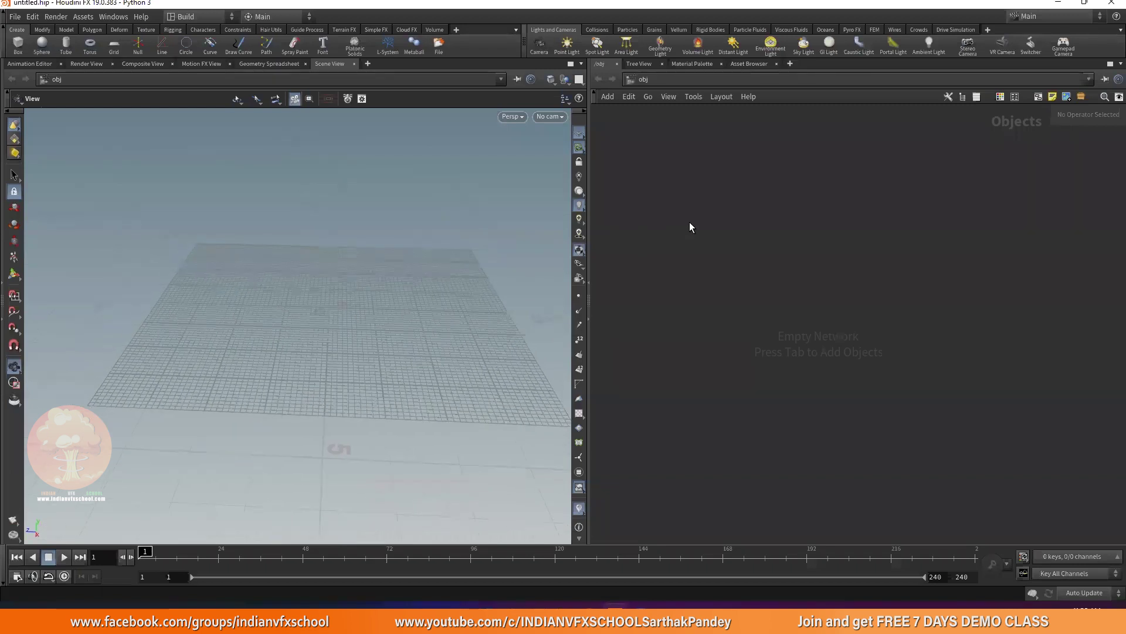
{"action": "key", "text": "Tab"}
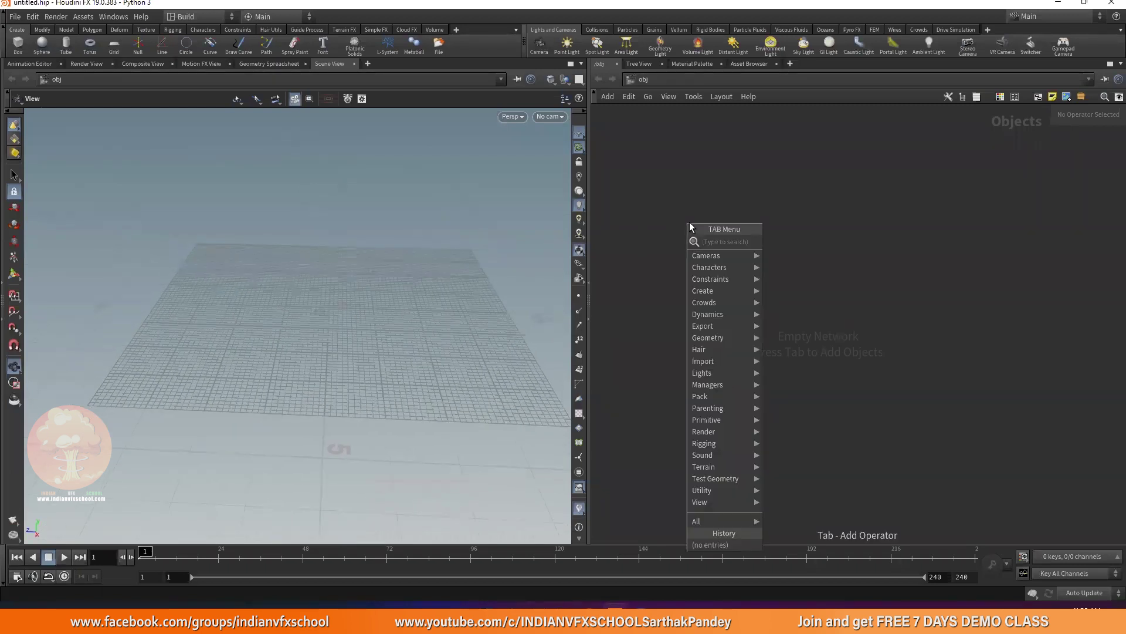
{"action": "type", "text": "geo"}
{"action": "key", "text": "Return"}
{"action": "left_click", "coordinate": [690, 223]}
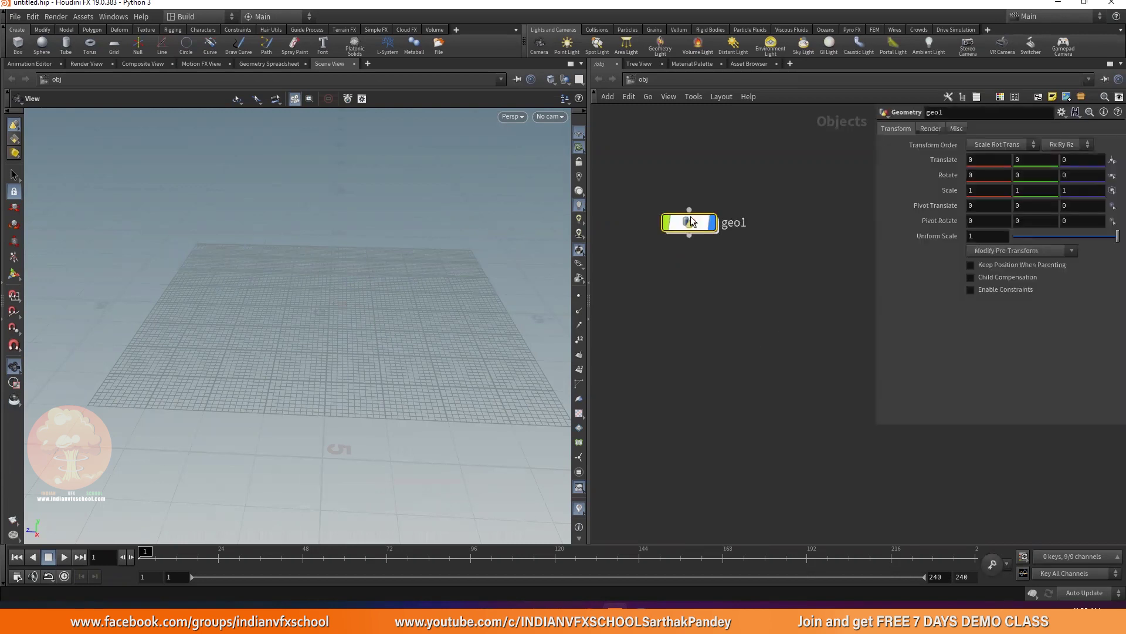
{"action": "left_click_drag", "start_coordinate": [692, 222], "coordinate": [691, 200]}
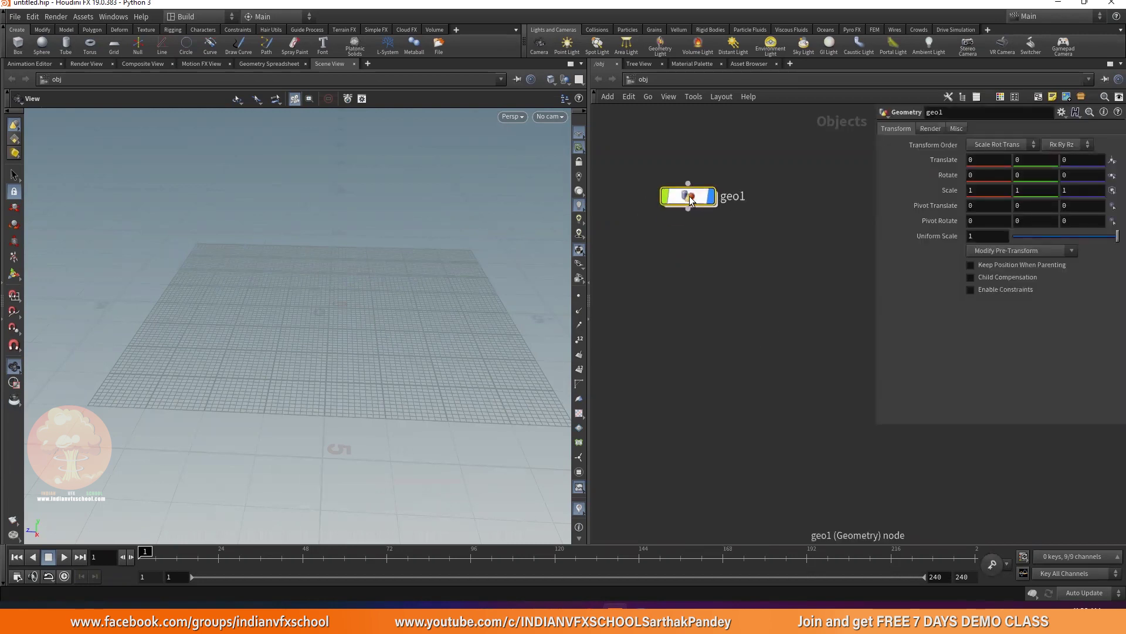
{"action": "double_click", "coordinate": [690, 198]}
{"action": "left_click", "coordinate": [643, 79]}
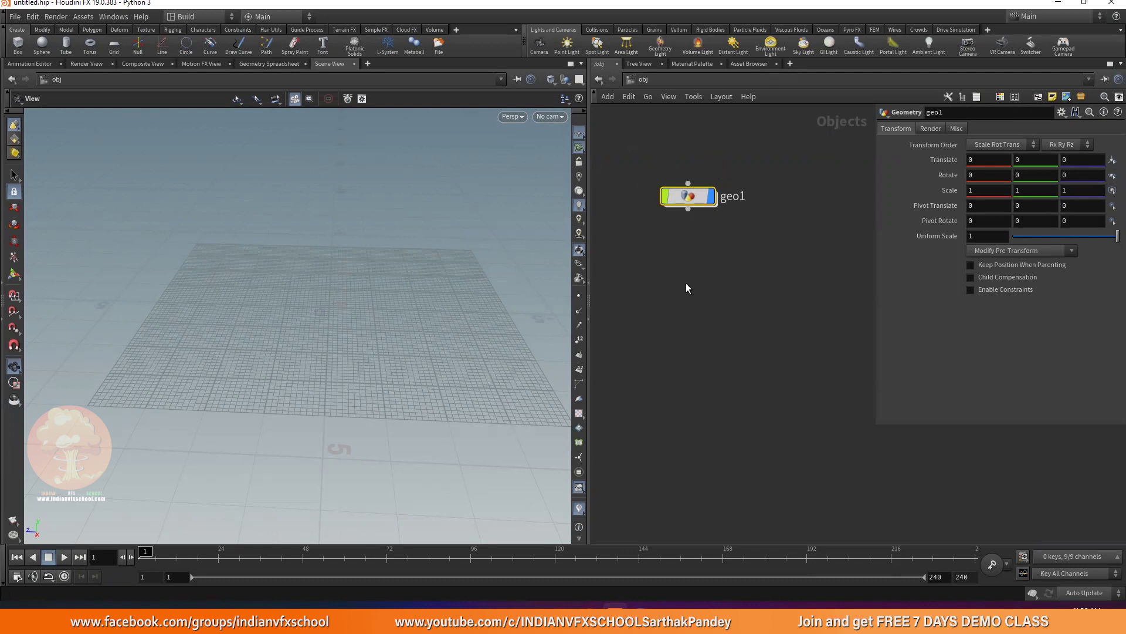
- Rename geo1 to SOURCE and add an Ocean Source node inside it
{"action": "double_click", "coordinate": [745, 197]}
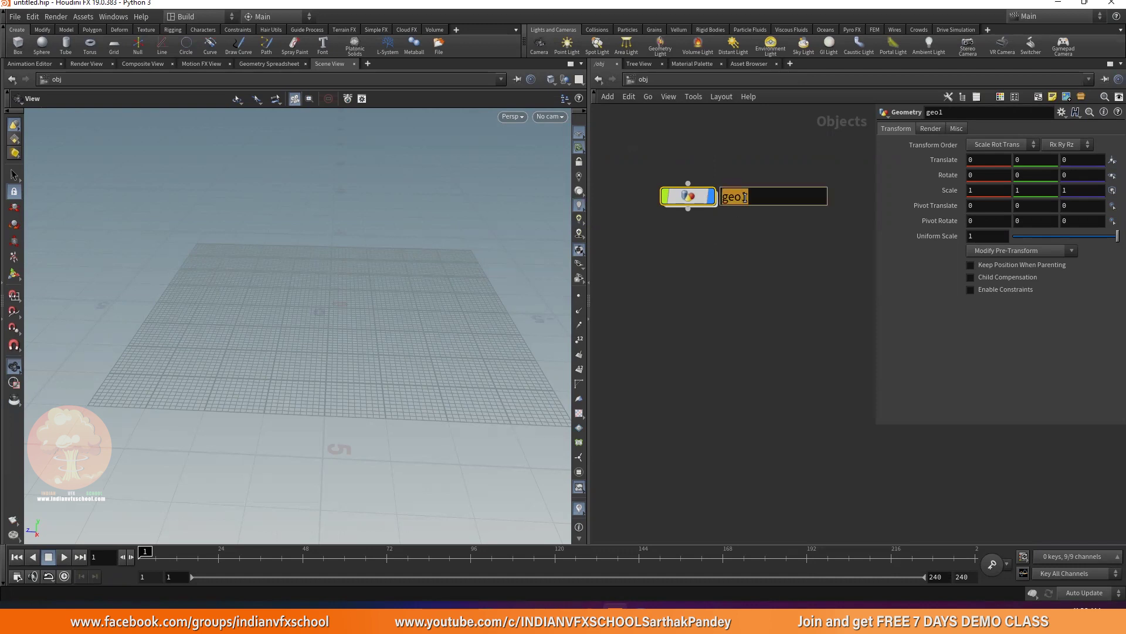
{"action": "type", "text": "SOURCE"}
{"action": "key", "text": "Return"}
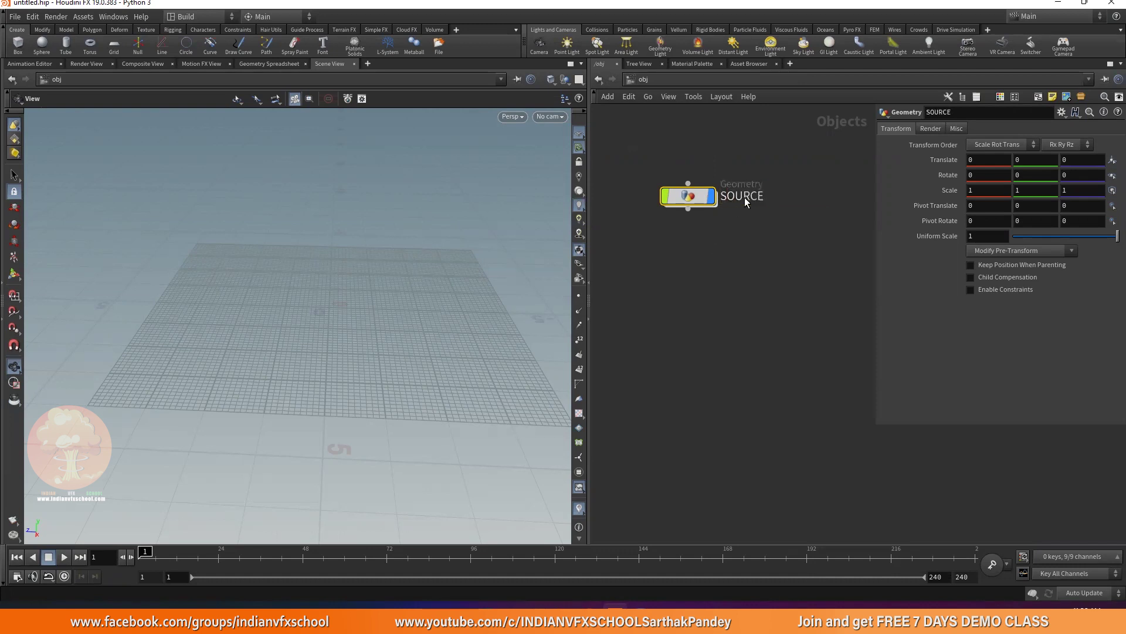
{"action": "double_click", "coordinate": [688, 197]}
{"action": "key", "text": "Tab"}
{"action": "type", "text": "oce"}
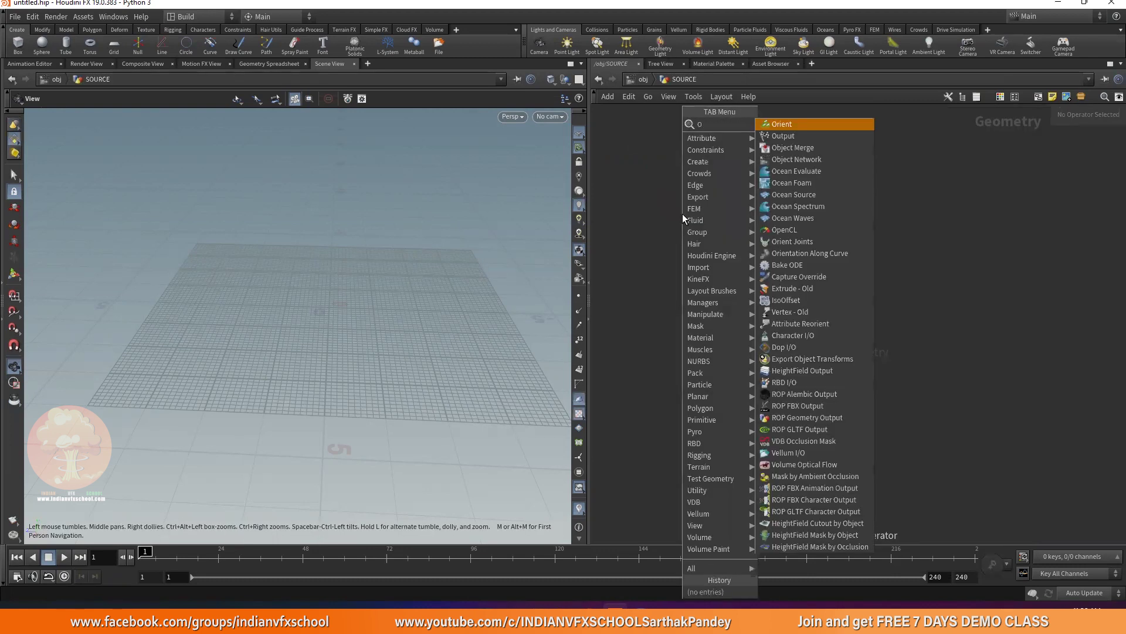
{"action": "type", "text": "a"}
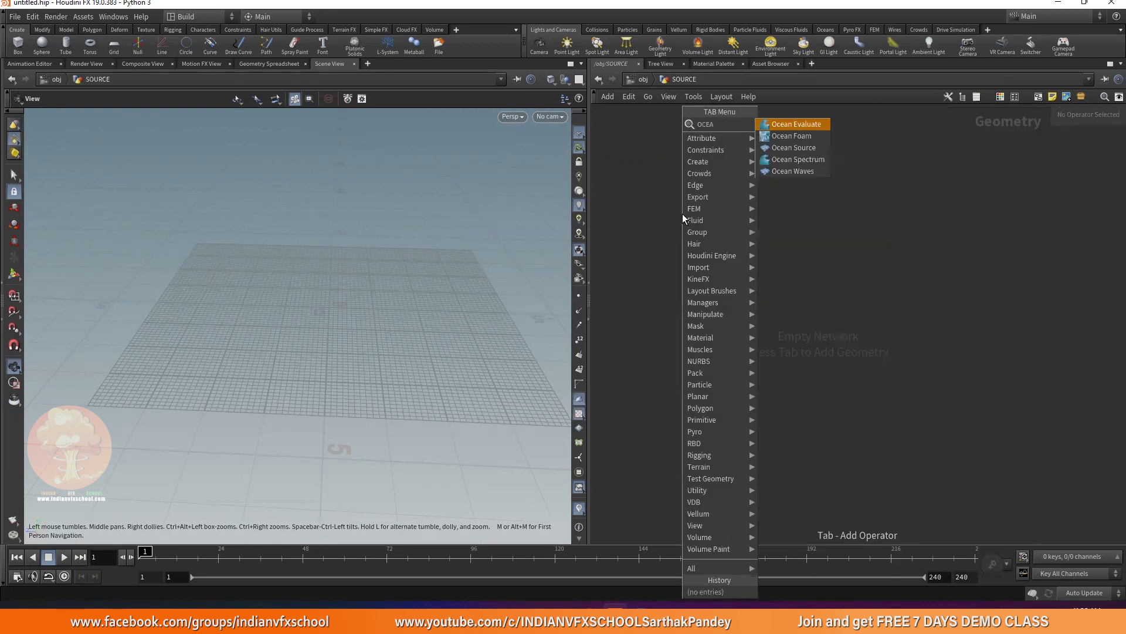
{"action": "left_click", "coordinate": [801, 146]}
- Place oceansource1 and switch the viewport background colour scheme to Dark
{"action": "left_click", "coordinate": [740, 247]}
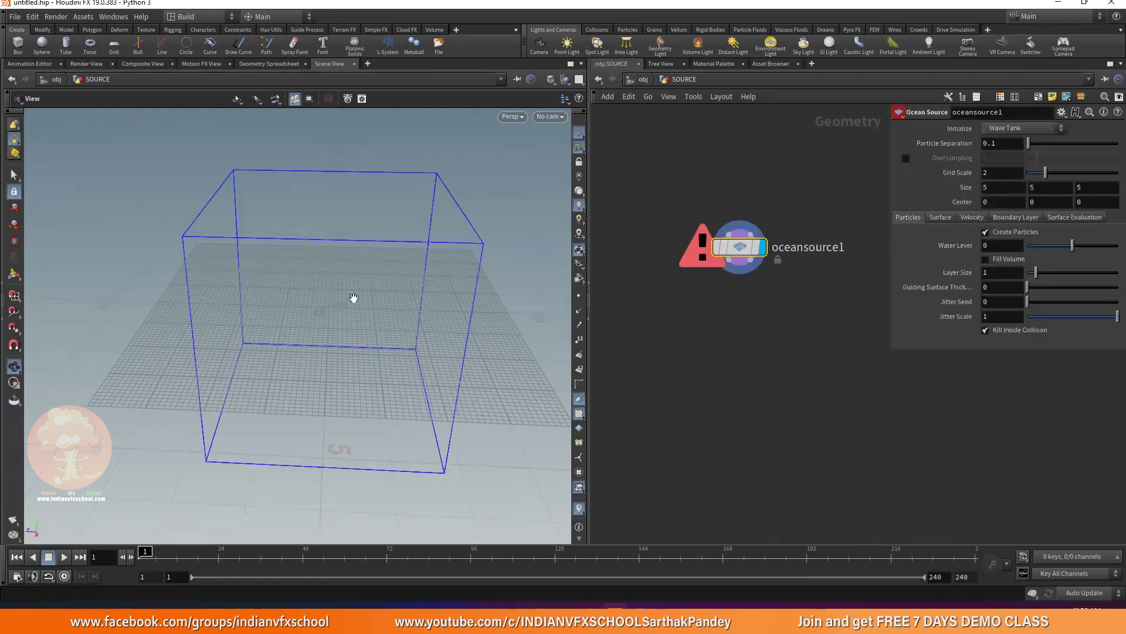
{"action": "mouse_move", "coordinate": [355, 298]}
{"action": "left_mouse_down"}
{"action": "mouse_move", "coordinate": [345, 347]}
{"action": "mouse_move", "coordinate": [356, 314]}
{"action": "left_mouse_up"}
{"action": "key", "text": "d"}
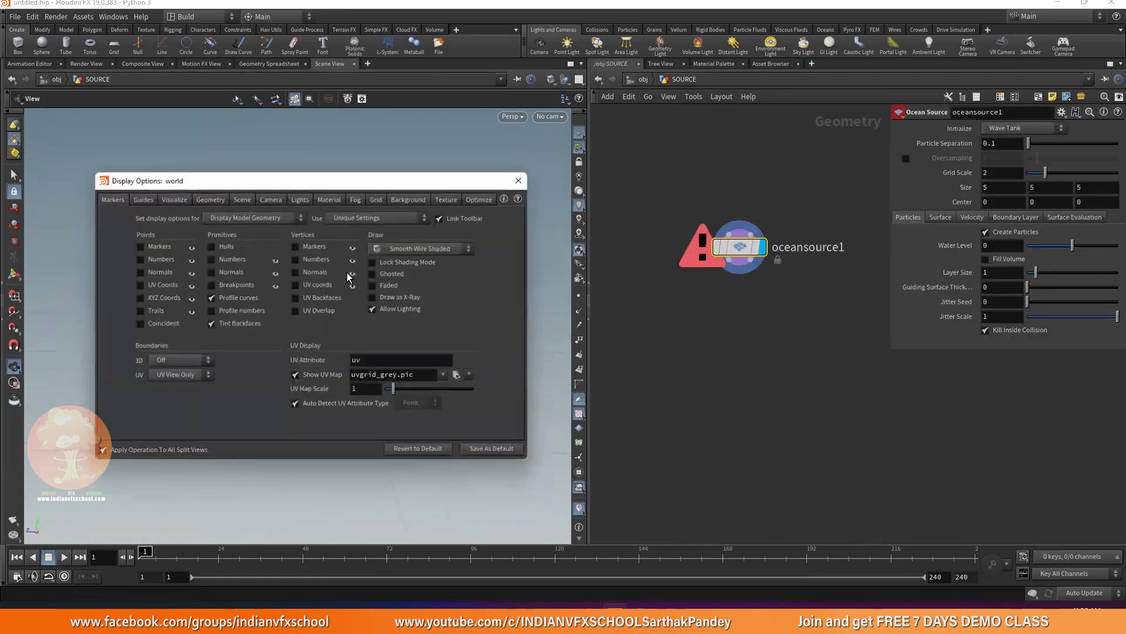
{"action": "left_click", "coordinate": [409, 198]}
{"action": "left_click", "coordinate": [187, 218]}
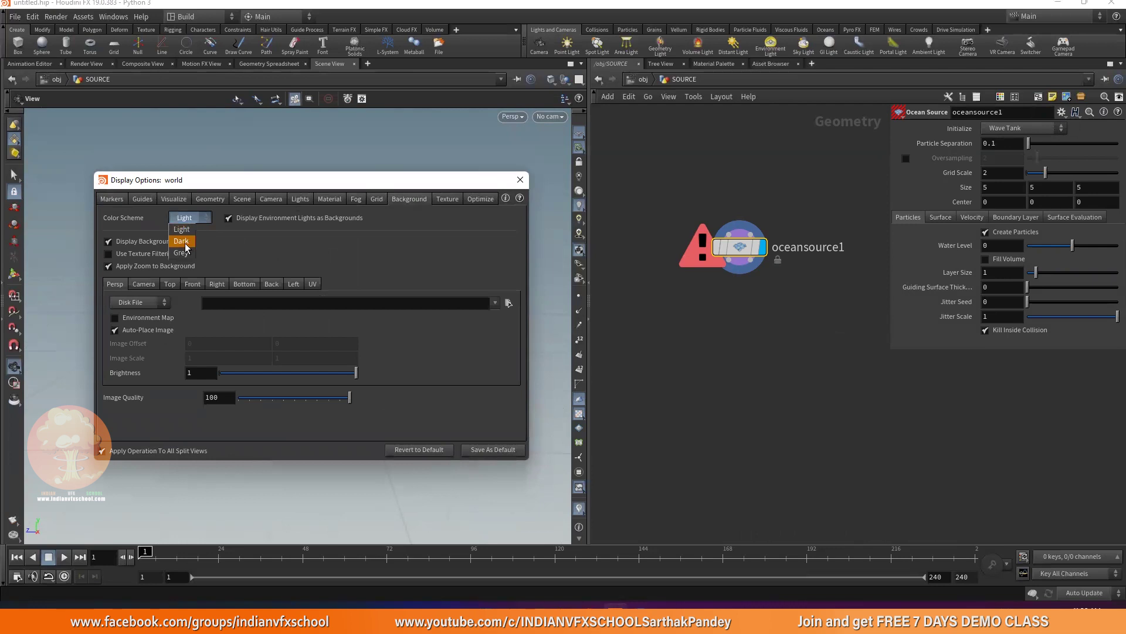
{"action": "left_click", "coordinate": [181, 240]}
{"action": "left_click", "coordinate": [520, 179]}
{"action": "left_click_drag", "start_coordinate": [311, 359], "coordinate": [327, 326]}
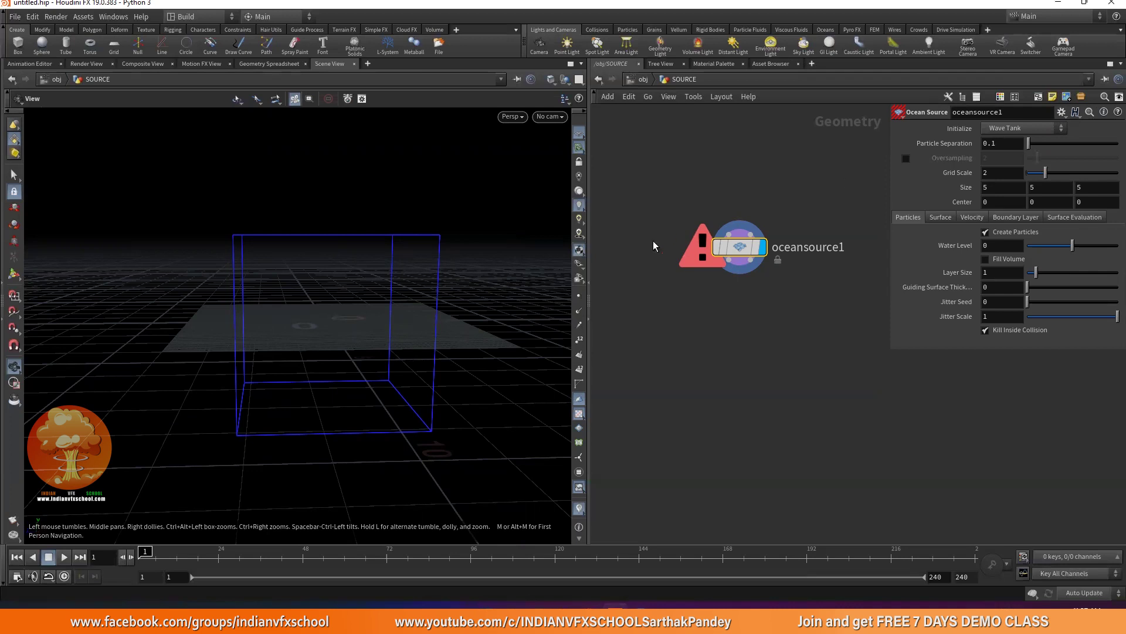
- Set the ocean source's tank initialization to Flat Tank
{"action": "left_click", "coordinate": [1013, 131]}
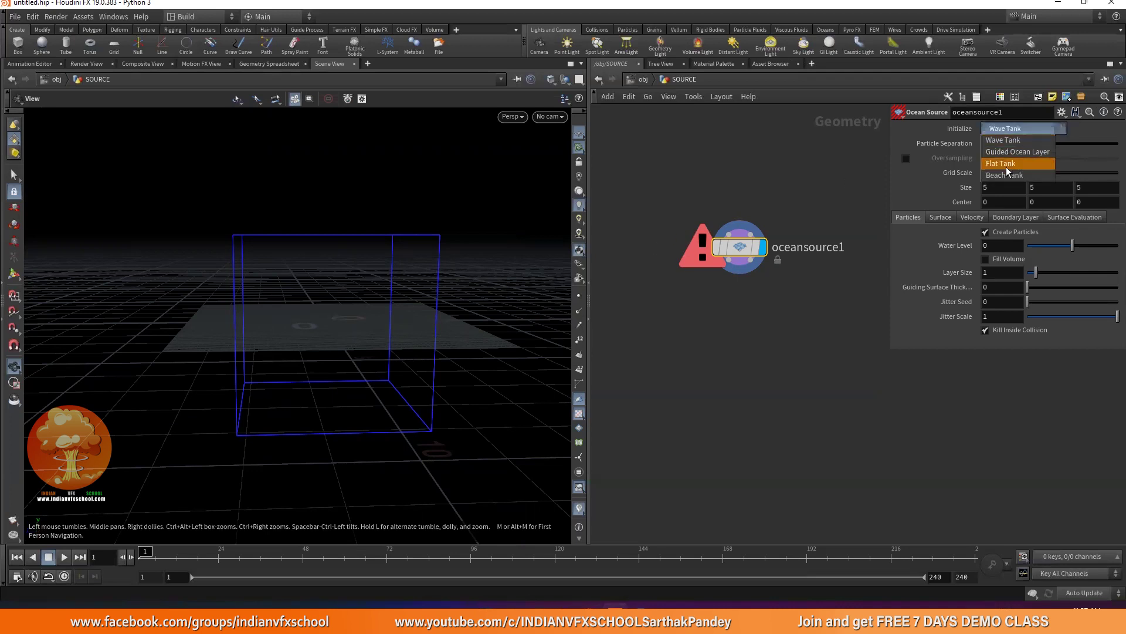
{"action": "left_click", "coordinate": [1006, 166]}
{"action": "left_click", "coordinate": [1015, 127]}
{"action": "left_click", "coordinate": [1003, 140]}
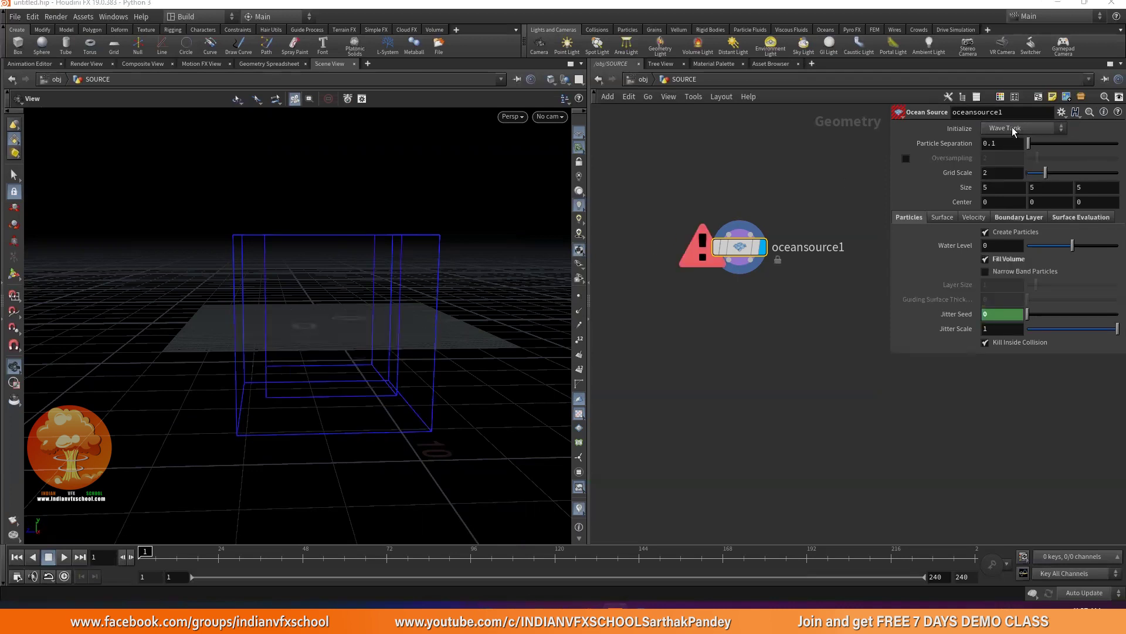
{"action": "left_click", "coordinate": [1006, 129]}
{"action": "left_click", "coordinate": [1002, 165]}
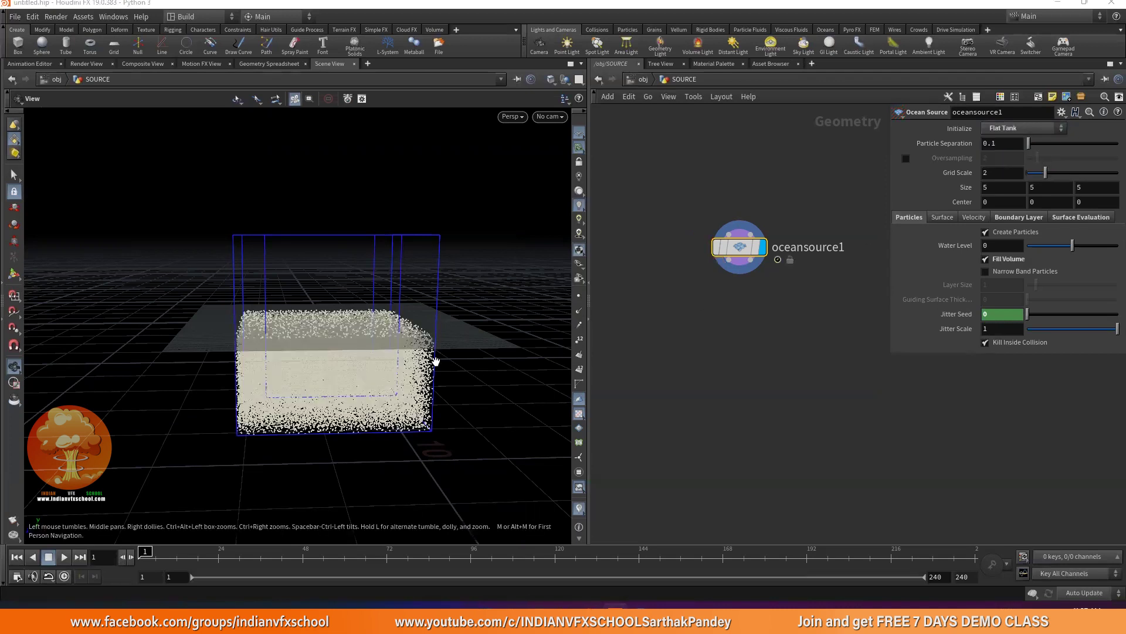
{"action": "left_click_drag", "start_coordinate": [433, 360], "coordinate": [427, 315]}
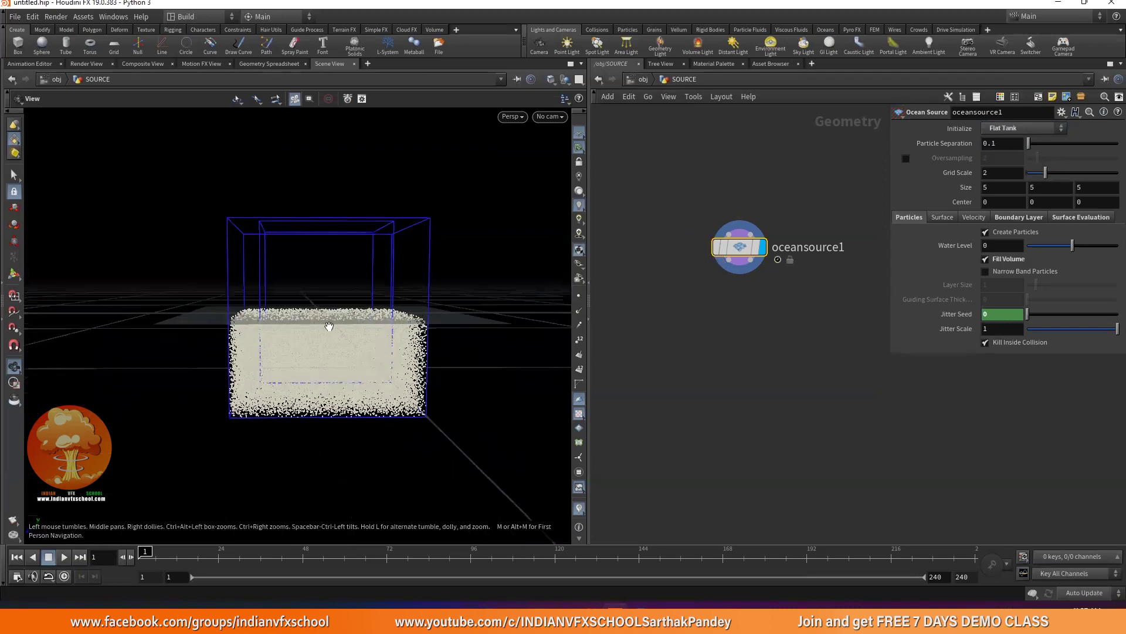
{"action": "left_click_drag", "start_coordinate": [327, 327], "coordinate": [329, 318]}
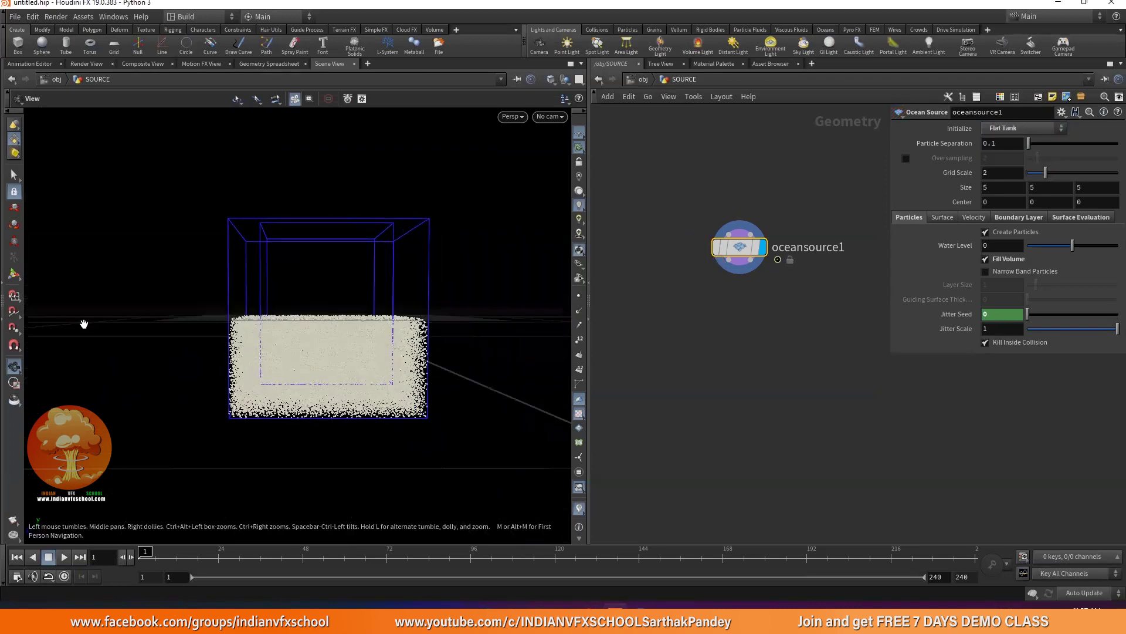
- Raise the tank by setting its Center Y to 2.5
{"action": "left_click", "coordinate": [14, 274]}
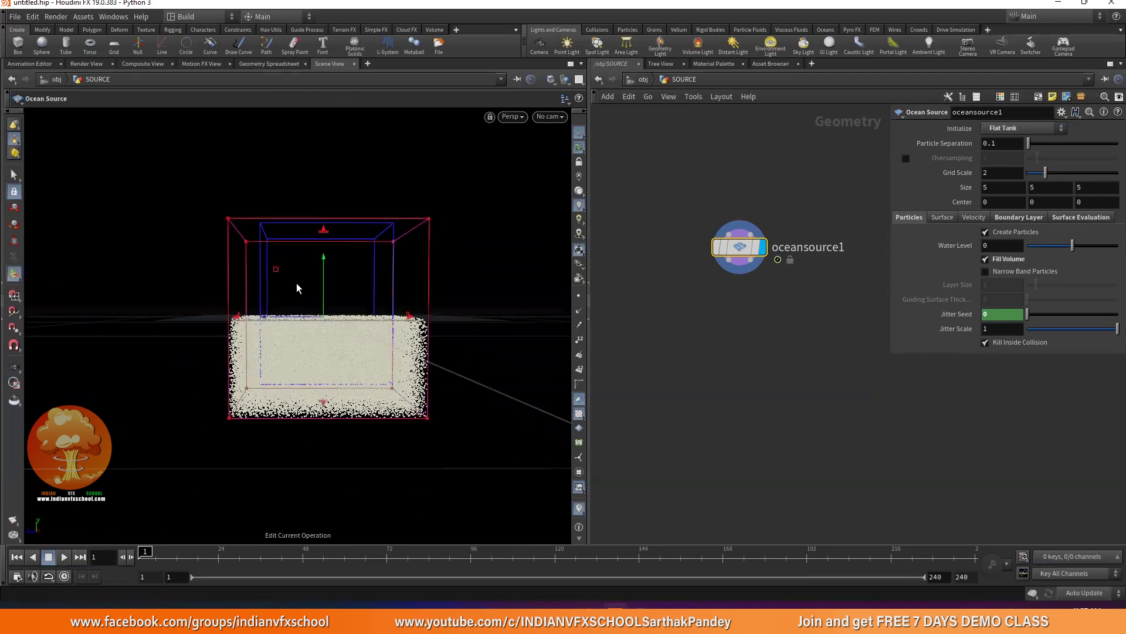
{"action": "left_click_drag", "start_coordinate": [321, 287], "coordinate": [323, 214]}
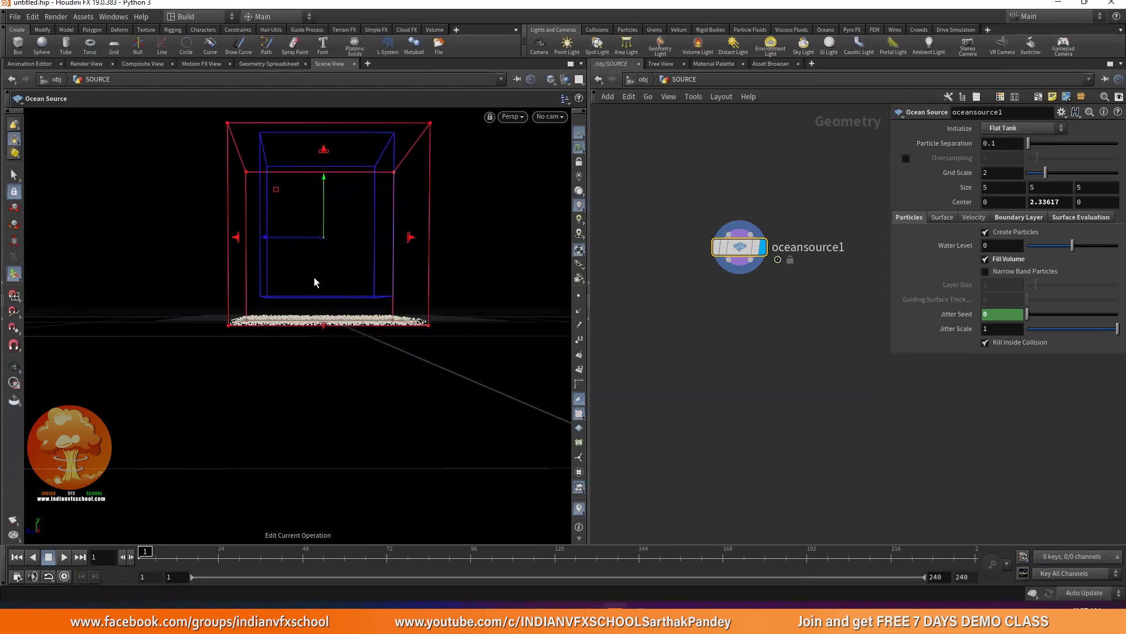
{"action": "key", "text": "Escape"}
{"action": "left_click_drag", "start_coordinate": [350, 254], "coordinate": [347, 303]}
{"action": "key", "text": "Return"}
{"action": "left_click", "coordinate": [1047, 202]}
{"action": "type", "text": "2.5"}
{"action": "key", "text": "Return"}
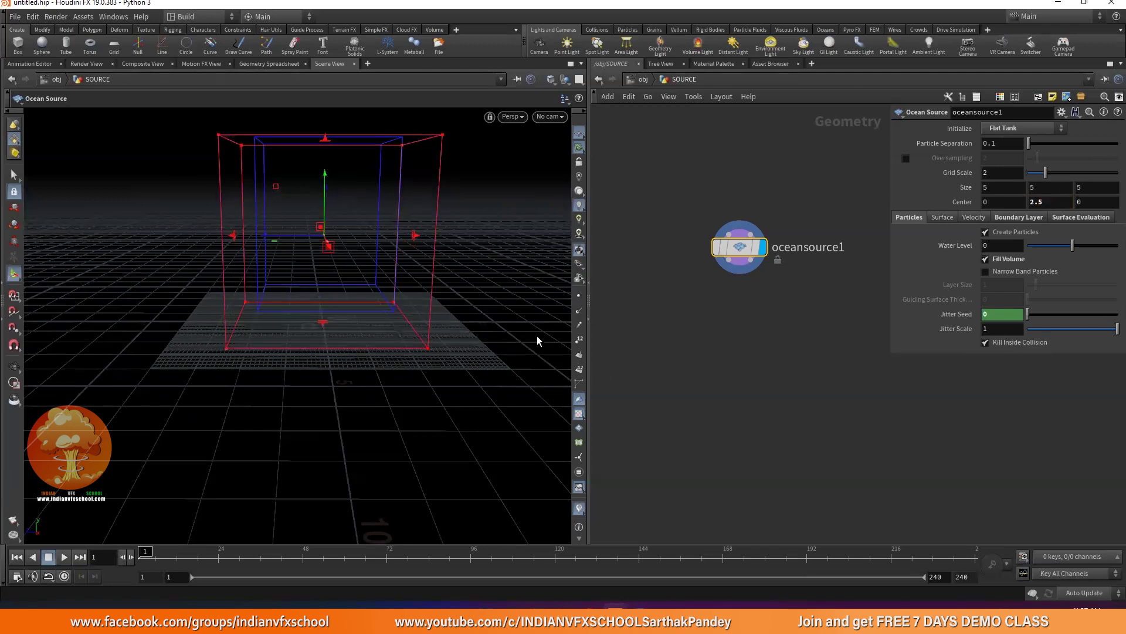
{"action": "left_click_drag", "start_coordinate": [537, 335], "coordinate": [486, 345], "text": "alt"}
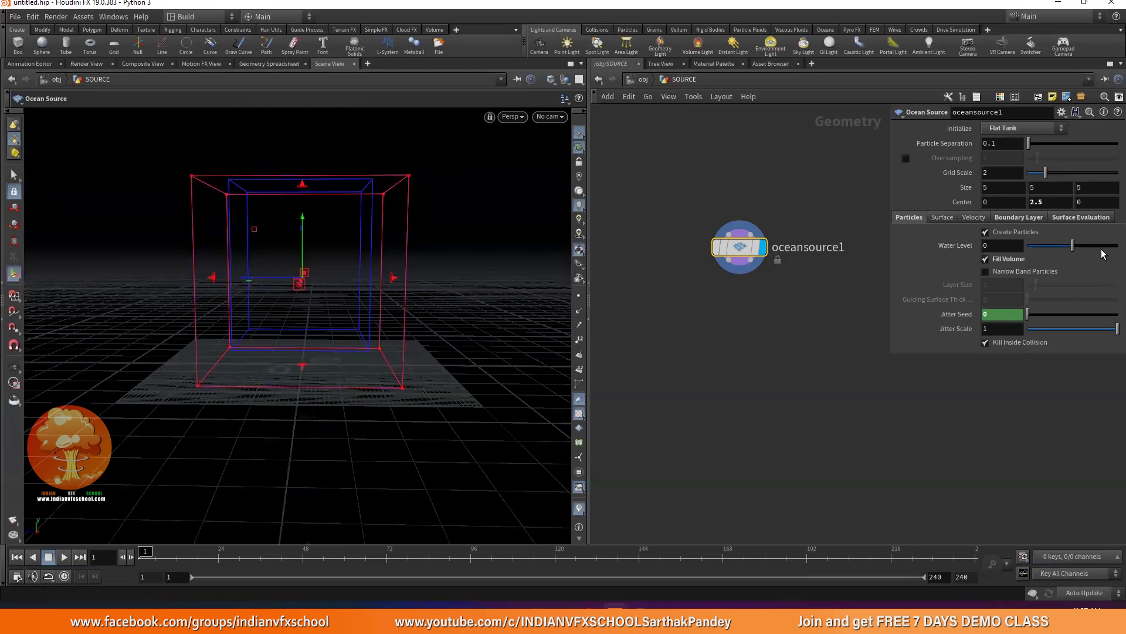
- Drag the Water Level up to 1, checking the particle fill from several angles
{"action": "left_click_drag", "start_coordinate": [891, 354], "coordinate": [861, 387]}
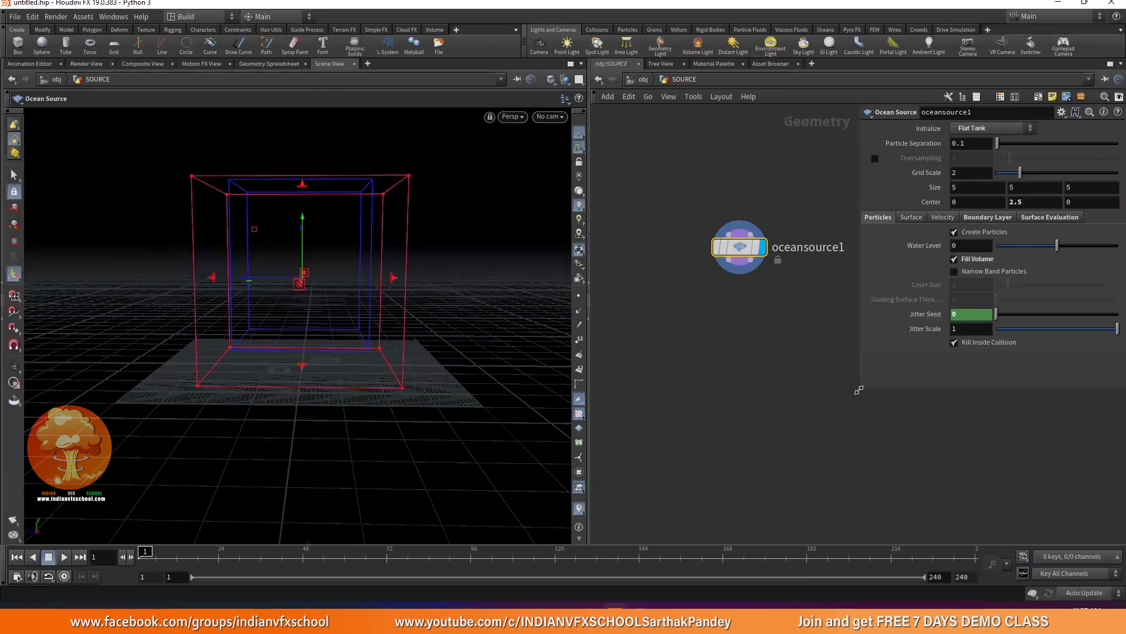
{"action": "mouse_move", "coordinate": [1079, 251]}
{"action": "left_mouse_down"}
{"action": "mouse_move", "coordinate": [1062, 244]}
{"action": "mouse_move", "coordinate": [1082, 248]}
{"action": "left_mouse_up"}
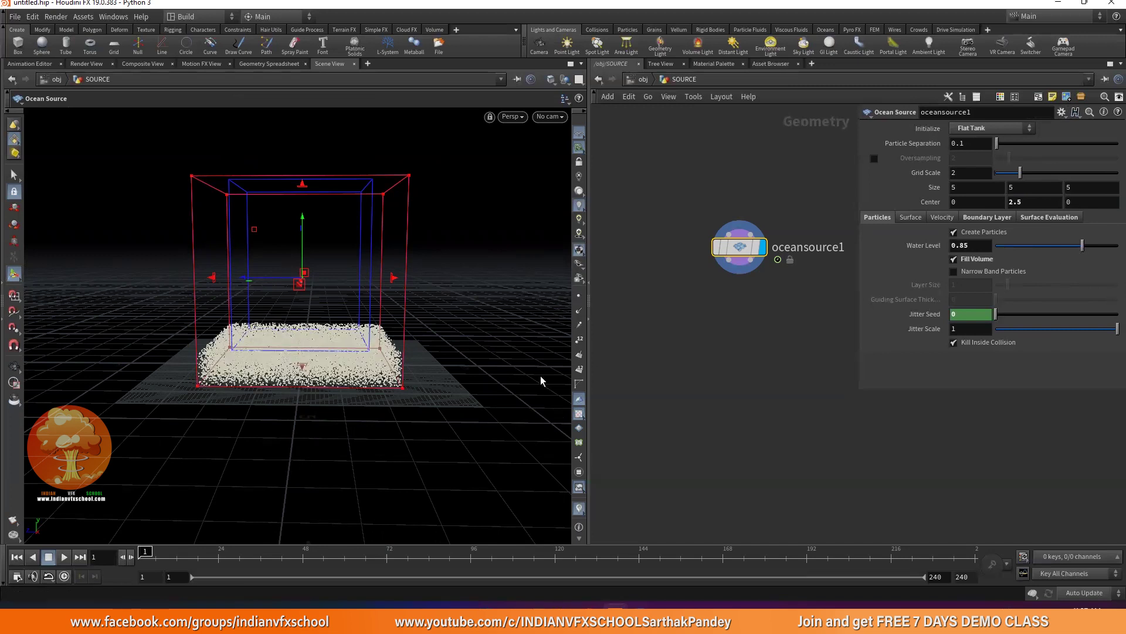
{"action": "key", "text": "Escape"}
{"action": "left_click_drag", "start_coordinate": [516, 377], "coordinate": [495, 342]}
{"action": "key", "text": "Return"}
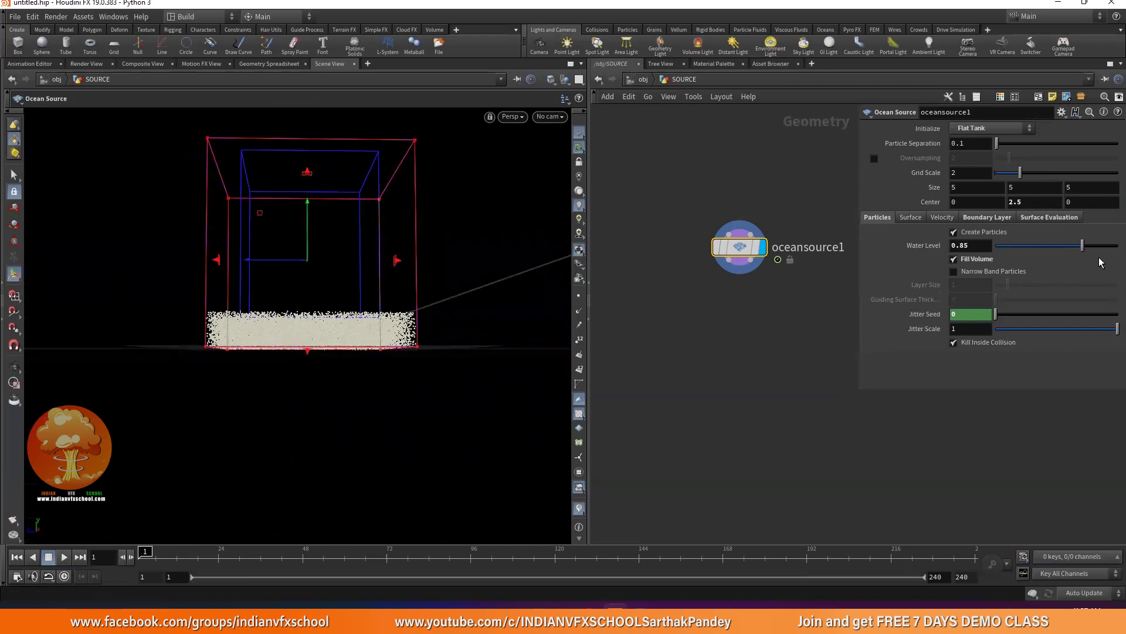
{"action": "left_click_drag", "start_coordinate": [1083, 246], "coordinate": [1087, 247]}
{"action": "key", "text": "Escape"}
{"action": "left_click_drag", "start_coordinate": [478, 297], "coordinate": [455, 302]}
{"action": "key", "text": "Return"}
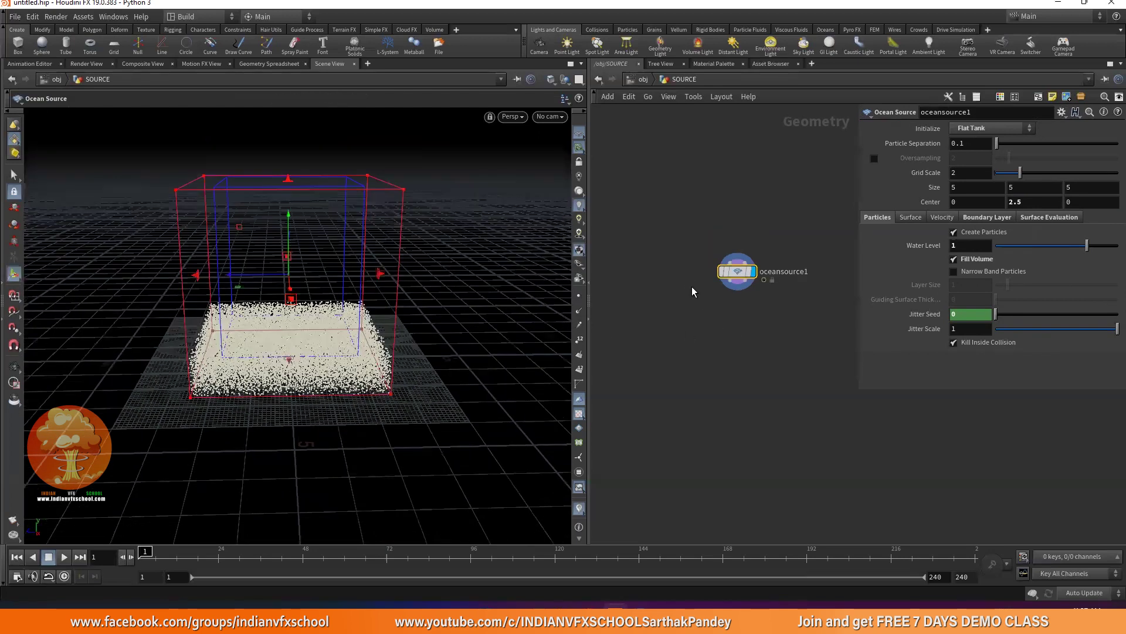
- Add a Null below oceansource1, wire it to the output, and name it FLIP
{"action": "scroll", "coordinate": [692, 291], "scroll_direction": "down", "scroll_amount": 2}
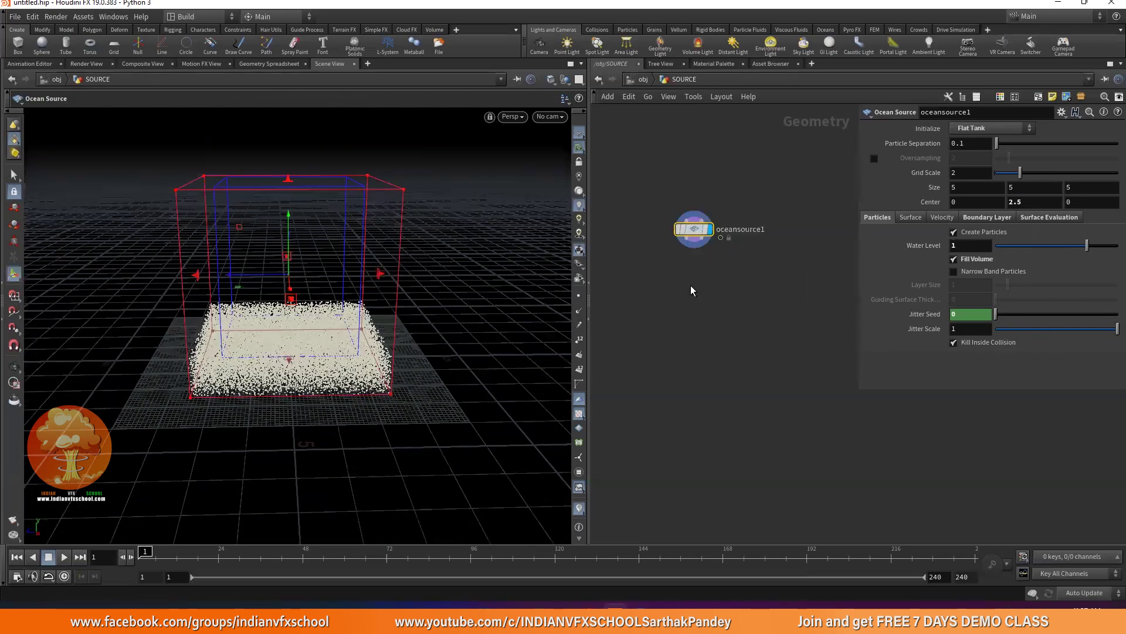
{"action": "key", "text": "Tab"}
{"action": "type", "text": "NUL"}
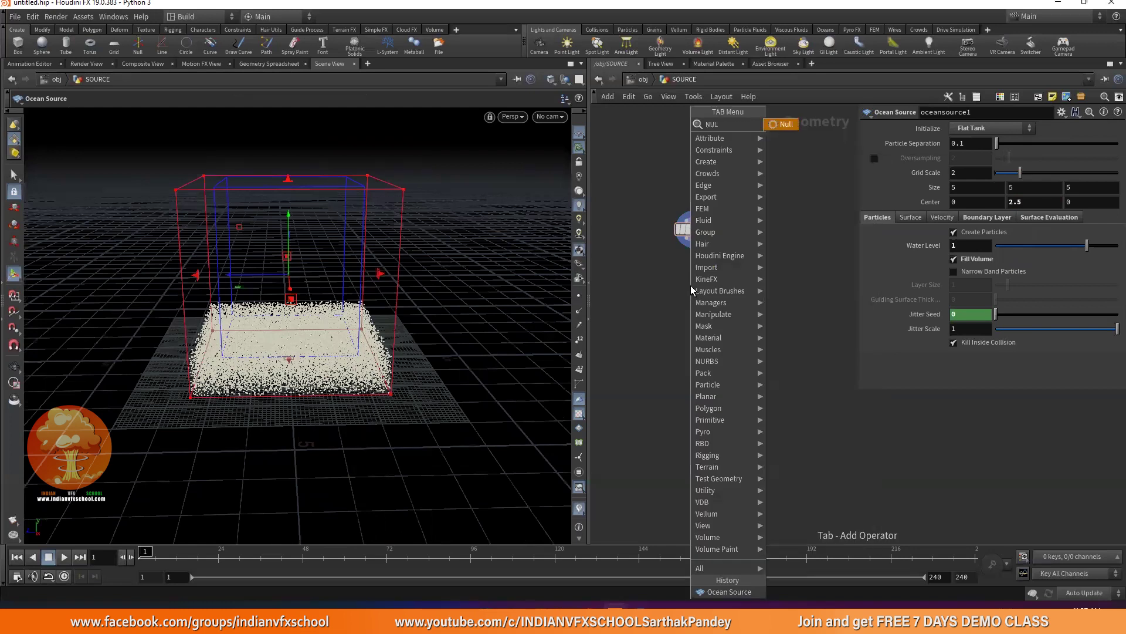
{"action": "key", "text": "Return"}
{"action": "left_click", "coordinate": [689, 310]}
{"action": "scroll", "coordinate": [688, 258], "scroll_direction": "up", "scroll_amount": 1}
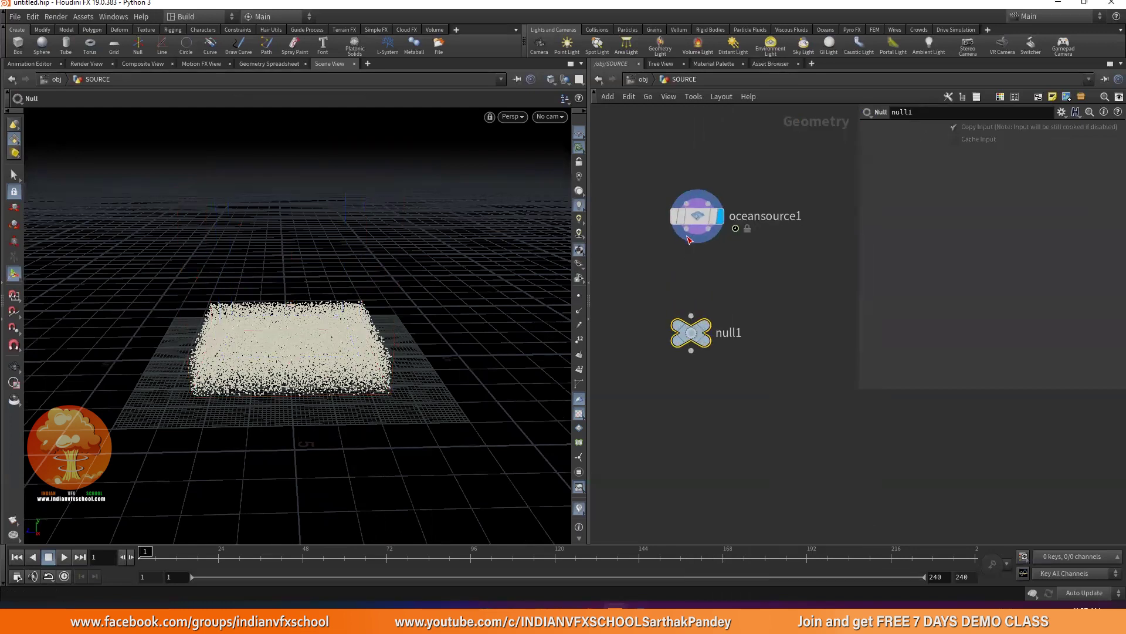
{"action": "left_click_drag", "start_coordinate": [688, 242], "coordinate": [691, 316]}
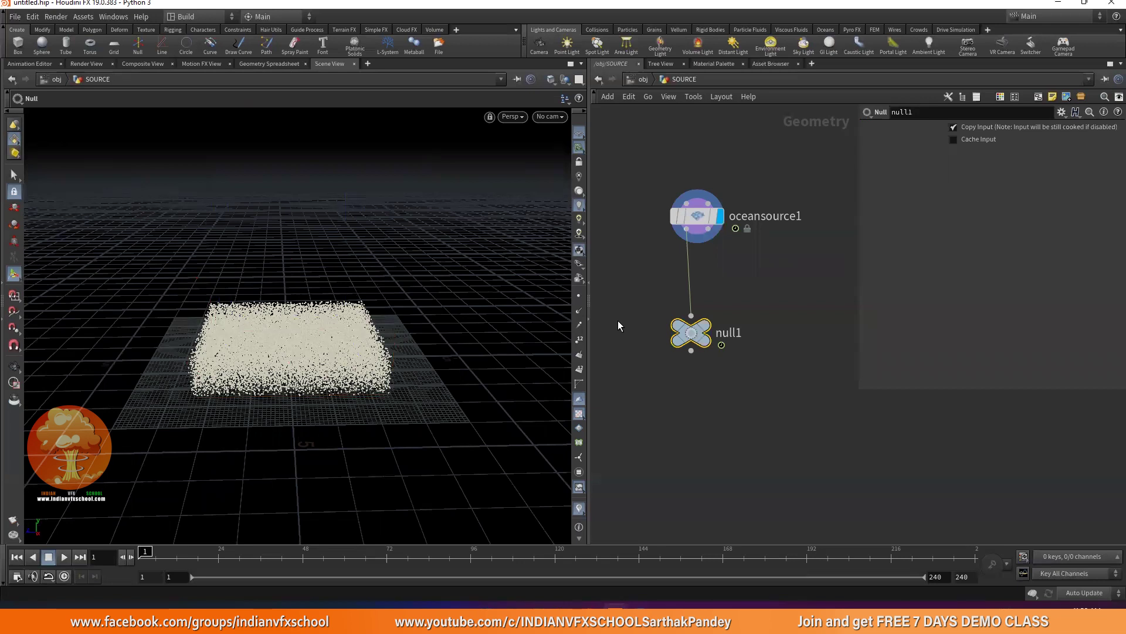
{"action": "left_click", "coordinate": [731, 334]}
{"action": "double_click", "coordinate": [737, 334]}
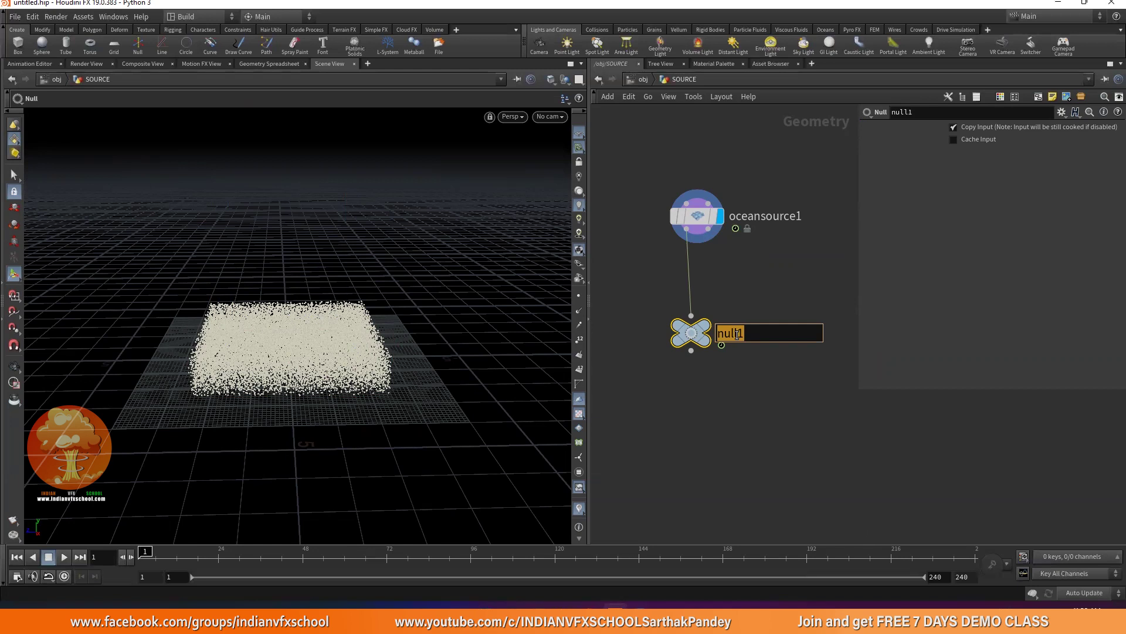
{"action": "type", "text": "FLIP"}
{"action": "key", "text": "Return"}
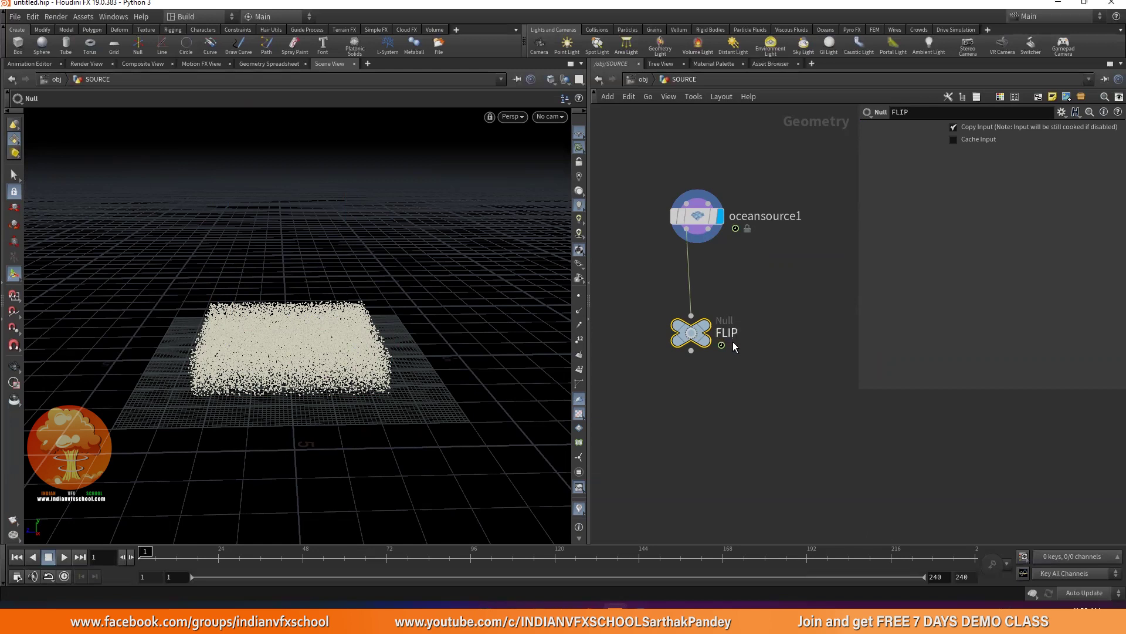
- At object level, add a DOP Network beside SOURCE and name it FLIP_SIM
{"action": "left_click", "coordinate": [645, 80]}
{"action": "left_click", "coordinate": [699, 307]}
{"action": "key", "text": "Tab"}
{"action": "type", "text": "DOP"}
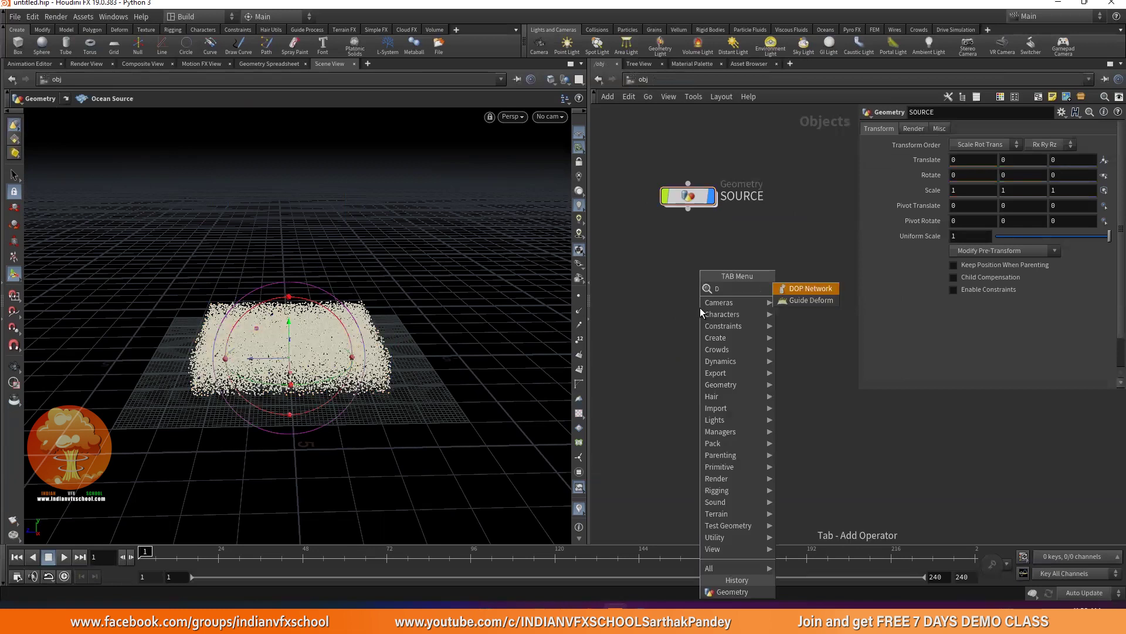
{"action": "key", "text": "Return"}
{"action": "left_click", "coordinate": [702, 304]}
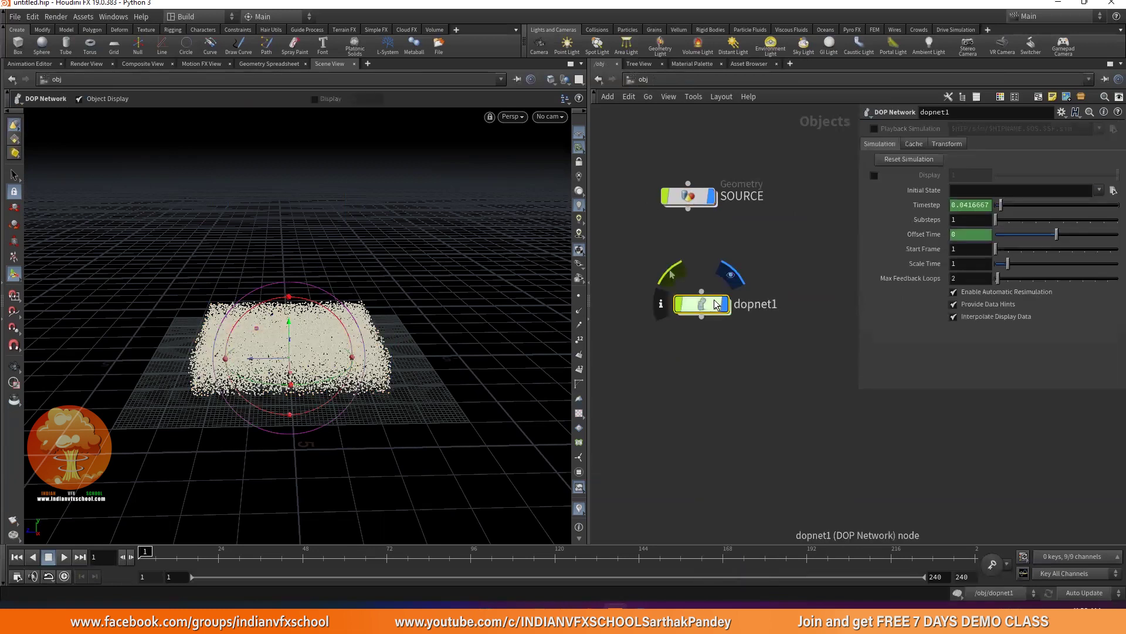
{"action": "double_click", "coordinate": [755, 306]}
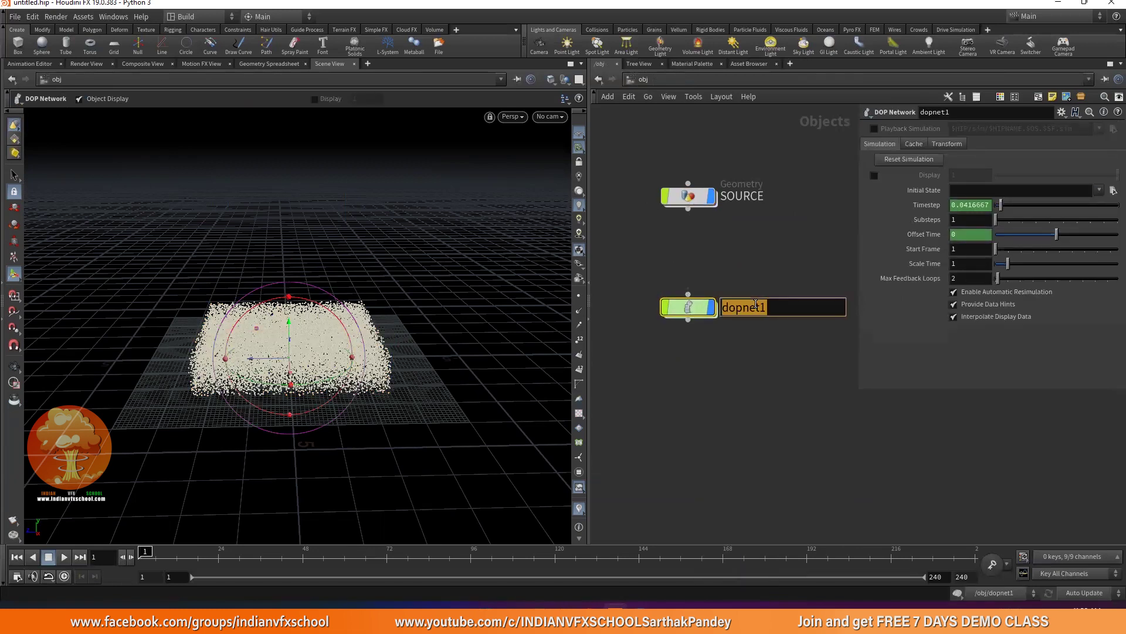
{"action": "type", "text": "FLIP_SIM"}
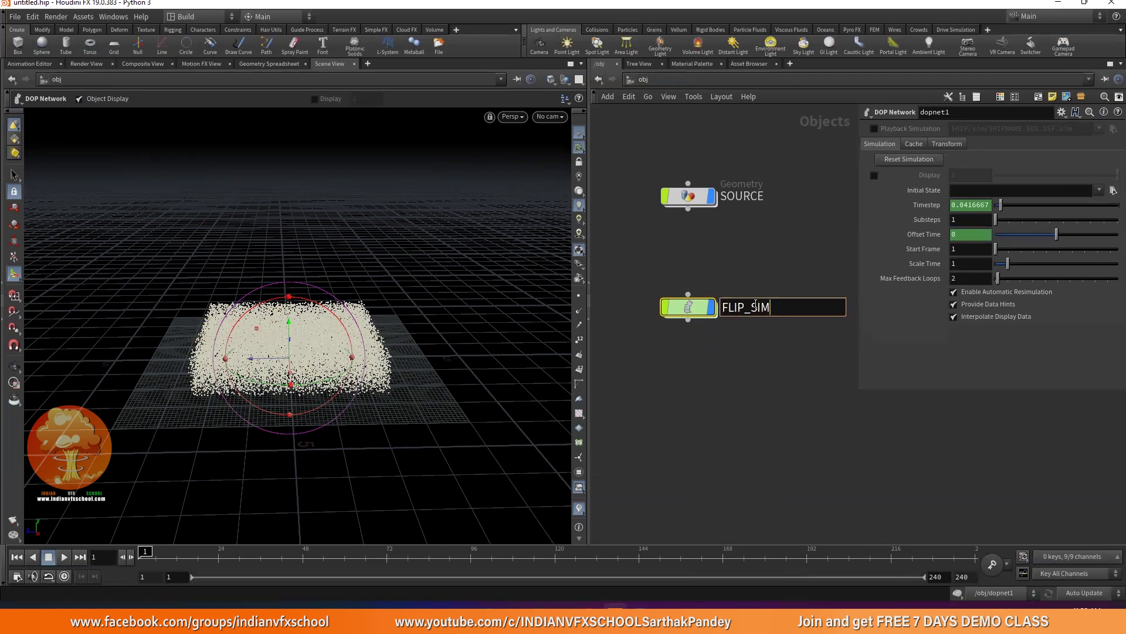
{"action": "key", "text": "Return"}
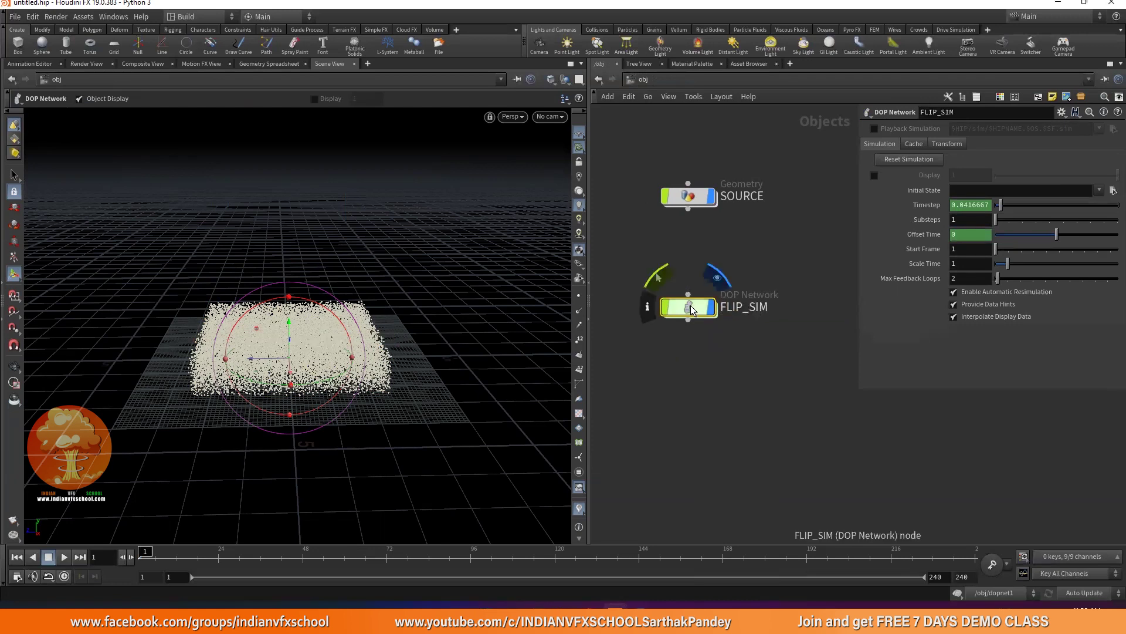
- Inside FLIP_SIM, add FLIP Object, FLIP Solver and Gravity Force nodes
{"action": "key", "text": "i"}
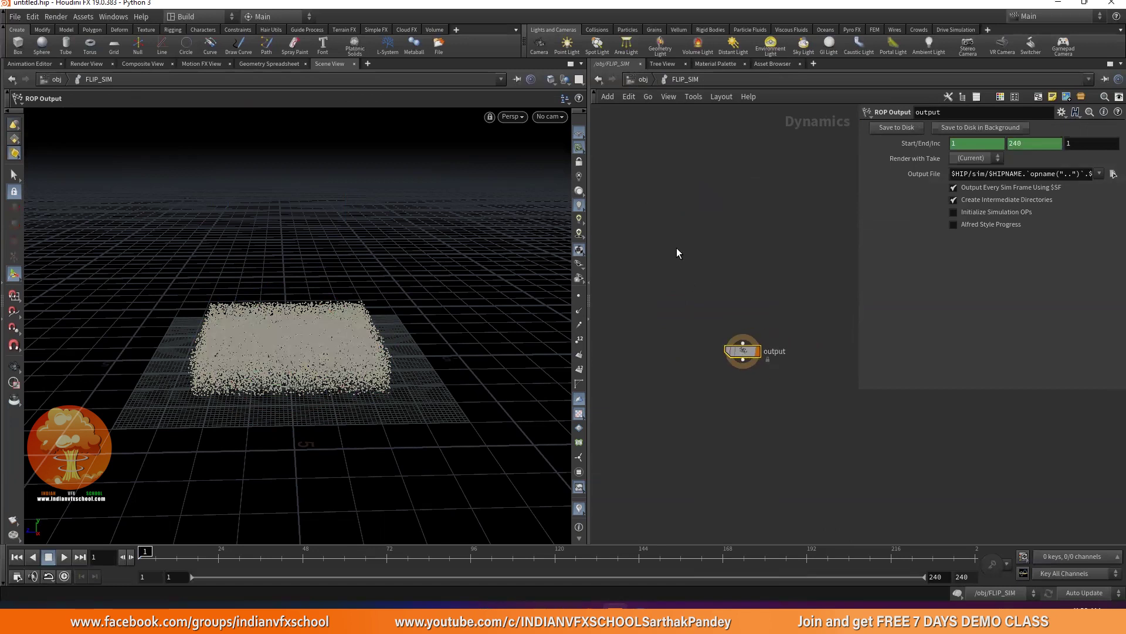
{"action": "key", "text": "Tab"}
{"action": "type", "text": "FLIPOB"}
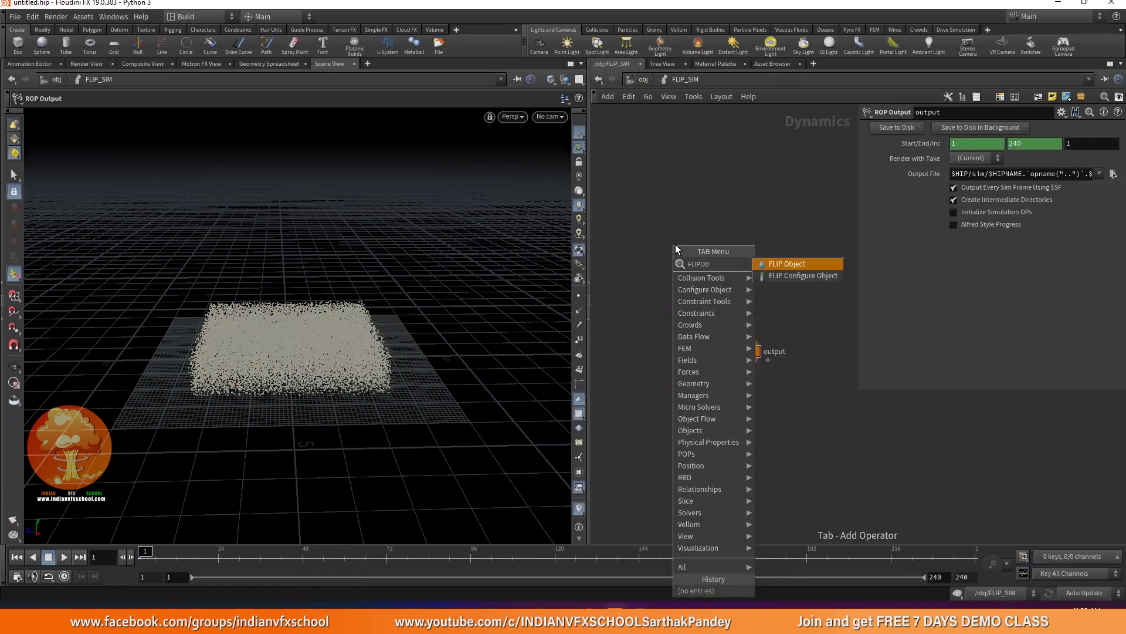
{"action": "key", "text": "Return"}
{"action": "left_click", "coordinate": [653, 237]}
{"action": "key", "text": "Tab"}
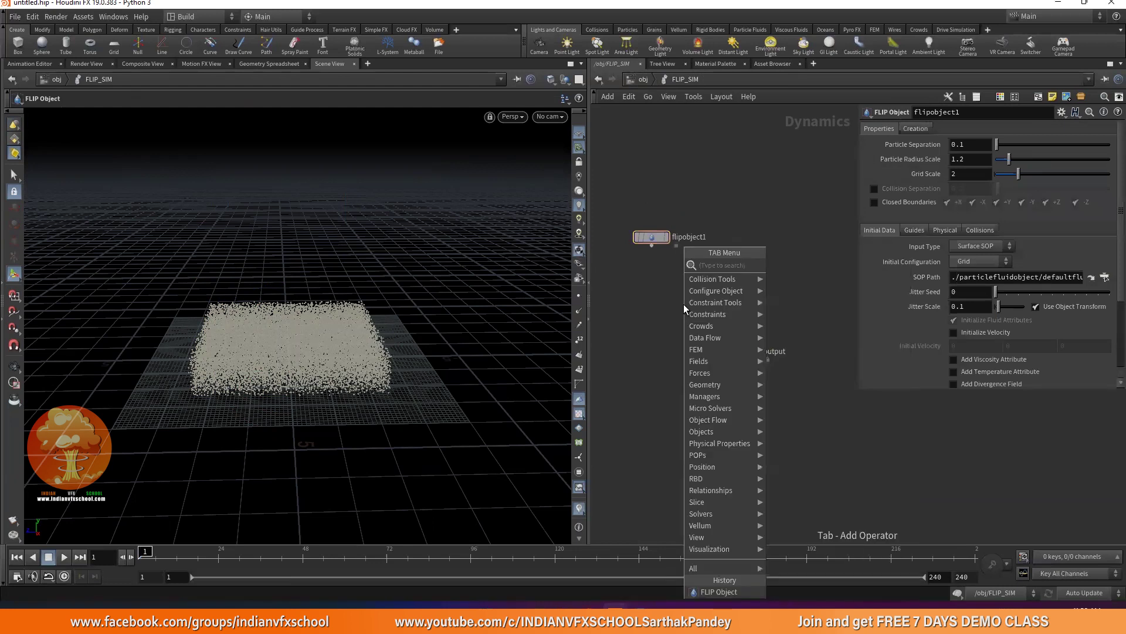
{"action": "type", "text": "FLIPS"}
{"action": "key", "text": "Return"}
{"action": "left_click", "coordinate": [720, 276]}
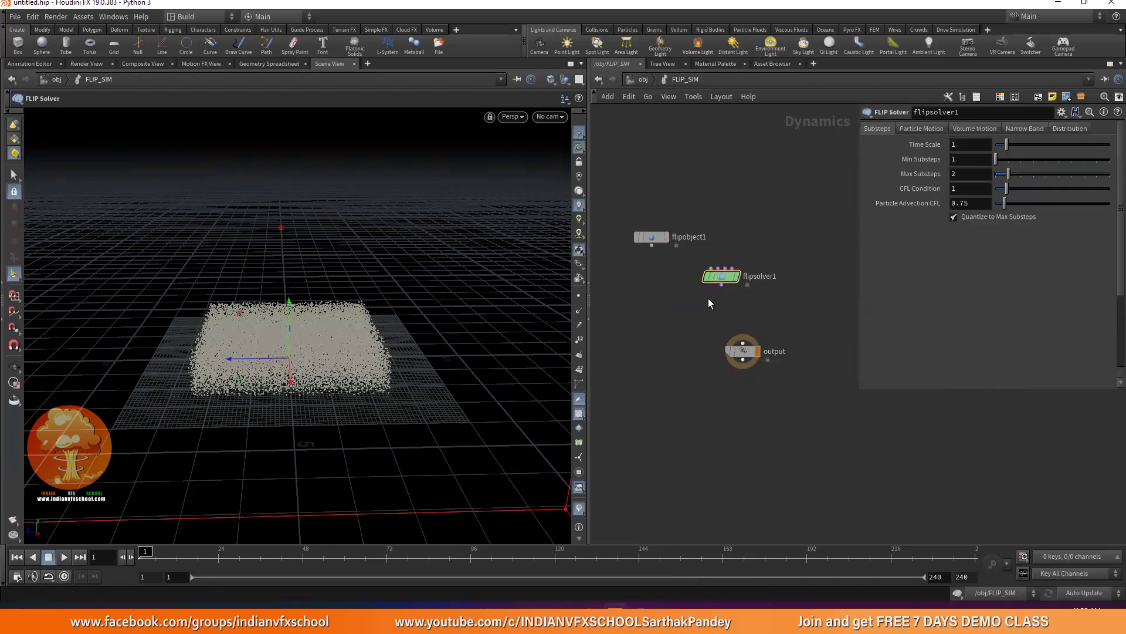
{"action": "key", "text": "Tab"}
{"action": "type", "text": "GRAVI"}
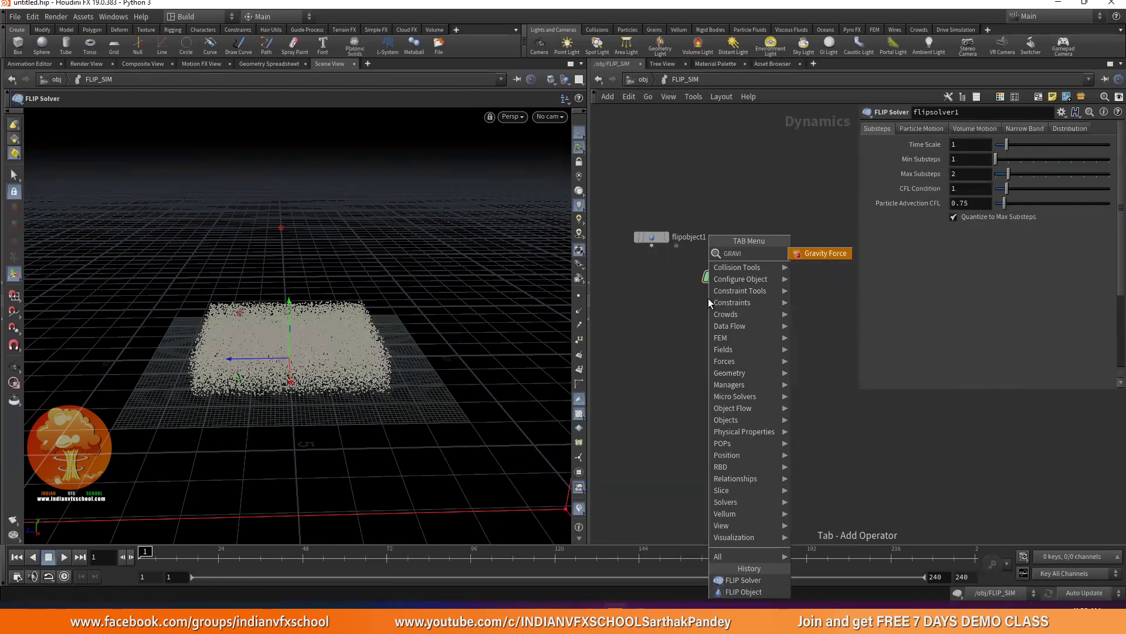
{"action": "key", "text": "Return"}
{"action": "left_click", "coordinate": [742, 307]}
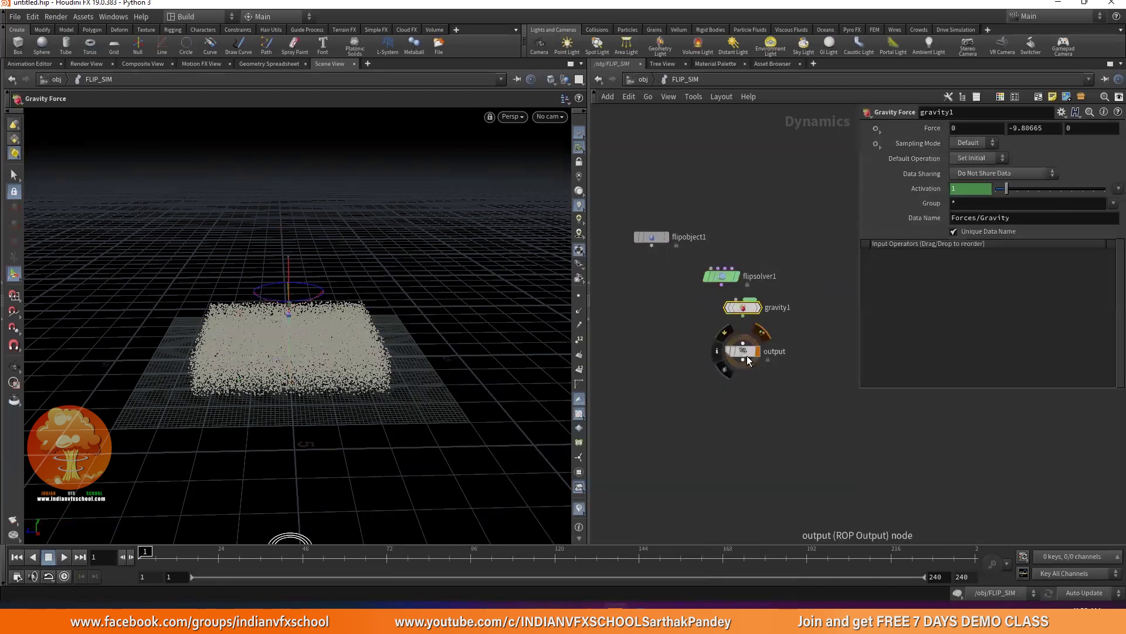
- Wire flipobject1 into flipsolver1, then gravity1, then the output node
{"action": "left_click_drag", "start_coordinate": [747, 377], "coordinate": [747, 416]}
{"action": "left_click_drag", "start_coordinate": [743, 307], "coordinate": [744, 399]}
{"action": "left_click", "coordinate": [744, 399]}
{"action": "left_click_drag", "start_coordinate": [722, 285], "coordinate": [737, 318]}
{"action": "left_click_drag", "start_coordinate": [652, 246], "coordinate": [727, 262]}
- Hide other objects in the viewport and test-play the simulation
{"action": "left_click", "coordinate": [564, 79]}
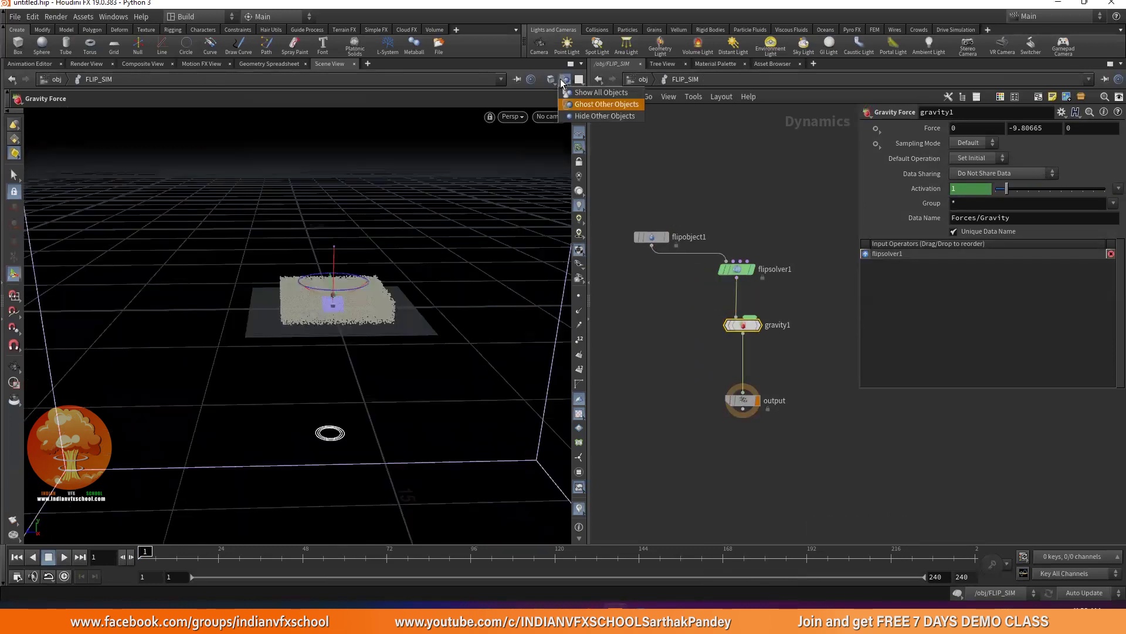
{"action": "left_click", "coordinate": [576, 115]}
{"action": "key", "text": "Escape"}
{"action": "left_click_drag", "start_coordinate": [375, 284], "coordinate": [329, 282]}
{"action": "key", "text": "Return"}
{"action": "left_click", "coordinate": [62, 561]}
{"action": "left_click", "coordinate": [19, 558]}
- Set flipobject1's SOP Path to the copied /obj/SOURCE/FLIP null
{"action": "scroll", "coordinate": [643, 237], "scroll_direction": "up", "scroll_amount": 3}
{"action": "left_click", "coordinate": [652, 238]}
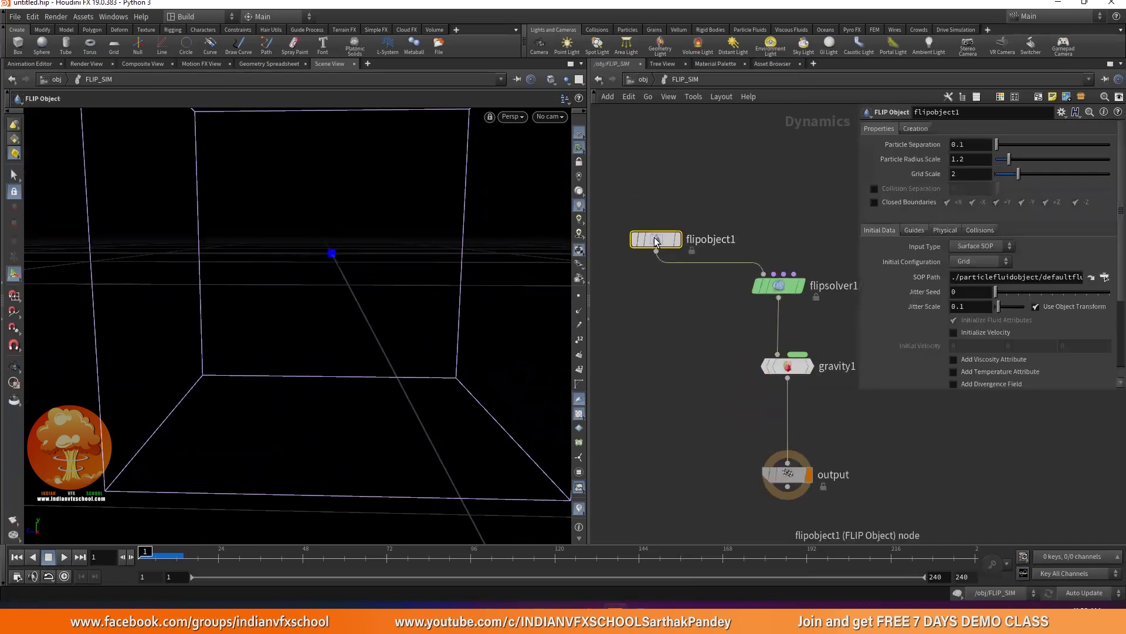
{"action": "triple_click", "coordinate": [1003, 277]}
{"action": "key", "text": "BackSpace"}
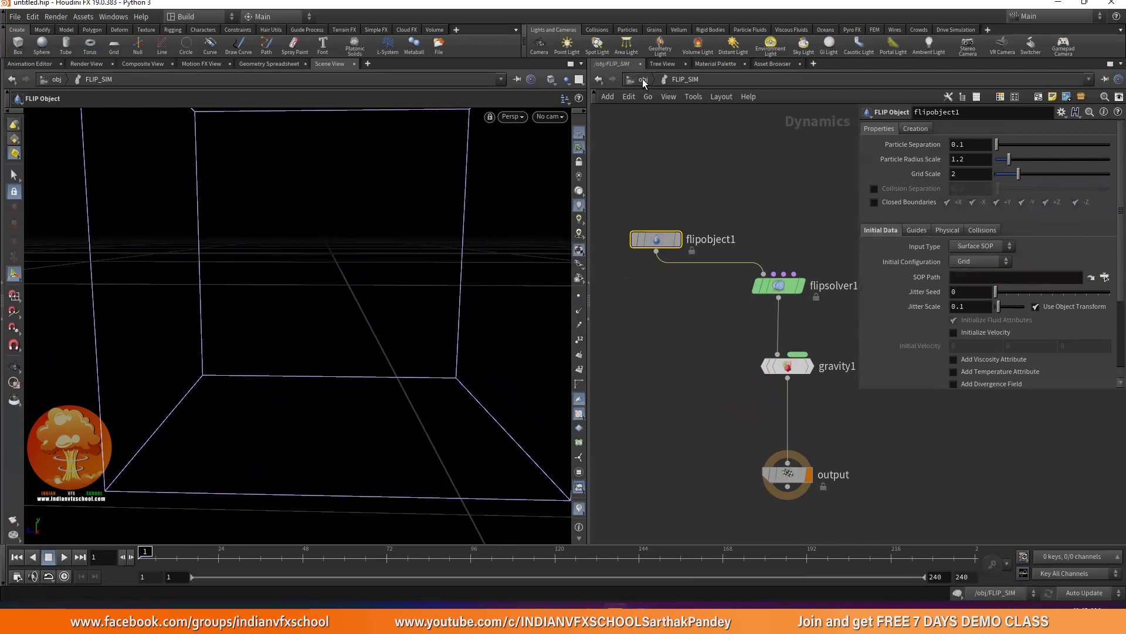
{"action": "left_click", "coordinate": [643, 80]}
{"action": "double_click", "coordinate": [686, 198]}
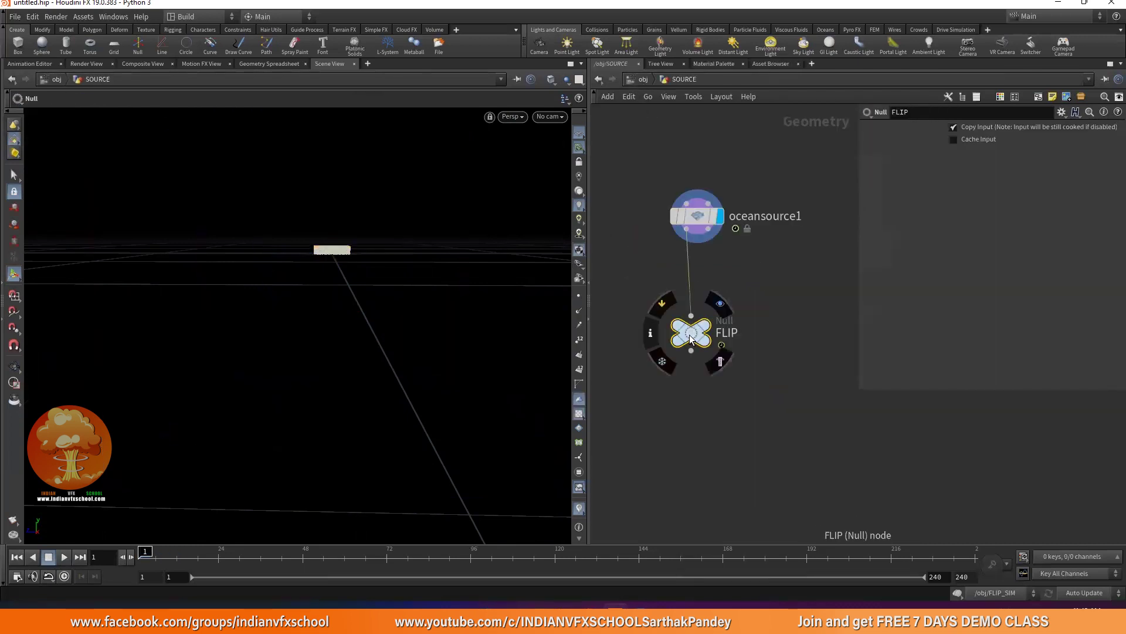
{"action": "key", "text": "ctrl+c"}
{"action": "key", "text": "u"}
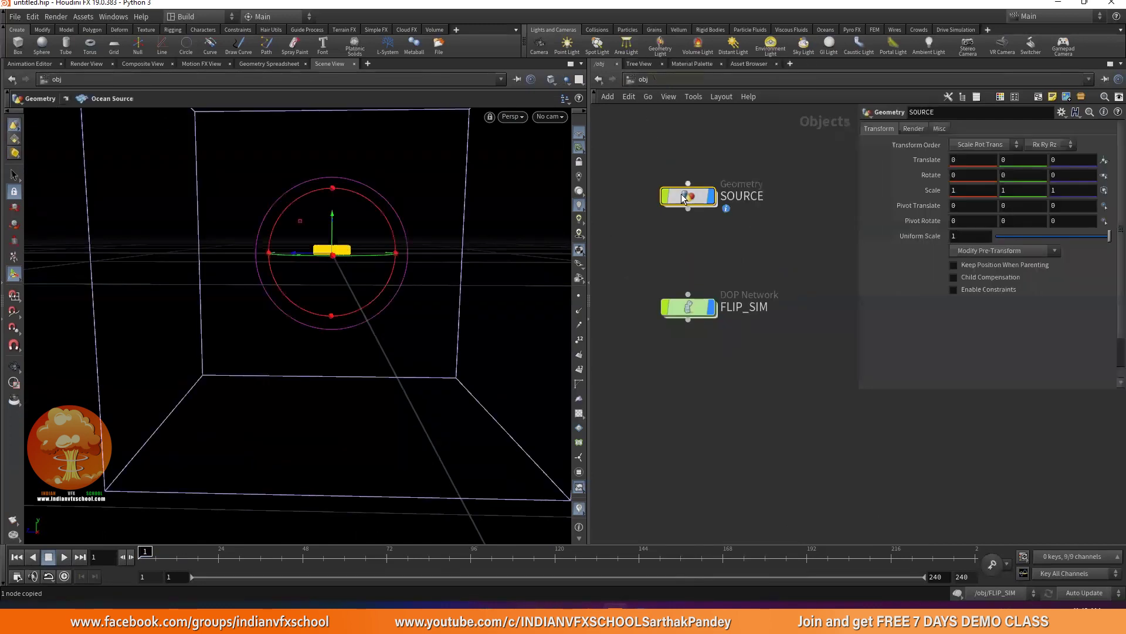
{"action": "double_click", "coordinate": [688, 307]}
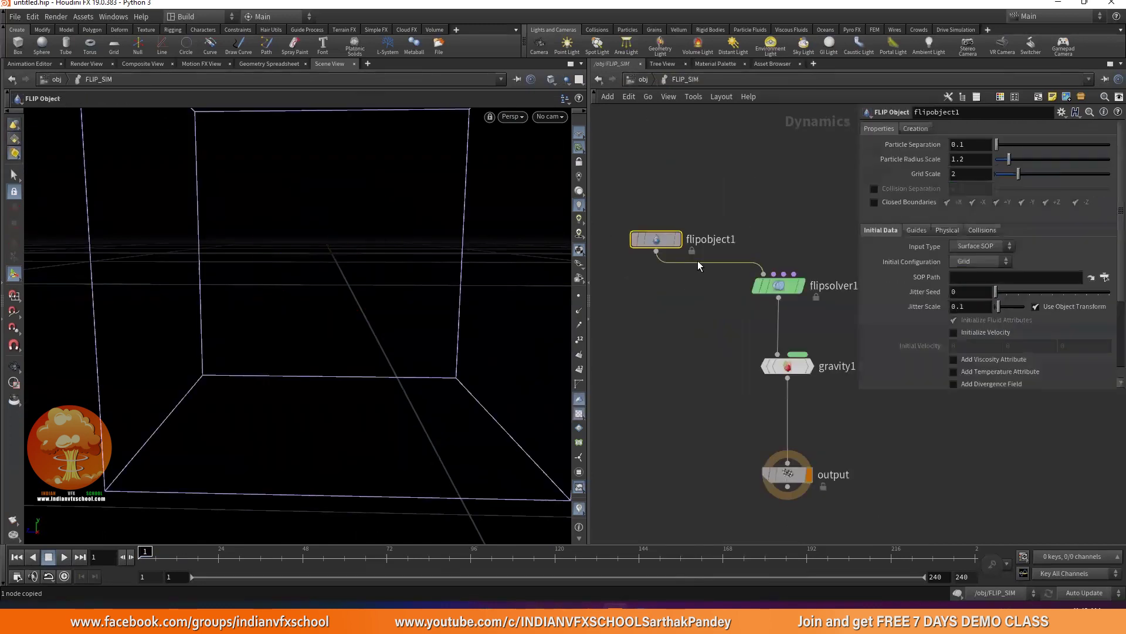
{"action": "left_click", "coordinate": [977, 278]}
{"action": "key", "text": "ctrl+v"}
{"action": "key", "text": "Return"}
- Set flipobject1's Input Type to Particle Field and play the simulation
{"action": "left_click", "coordinate": [969, 247]}
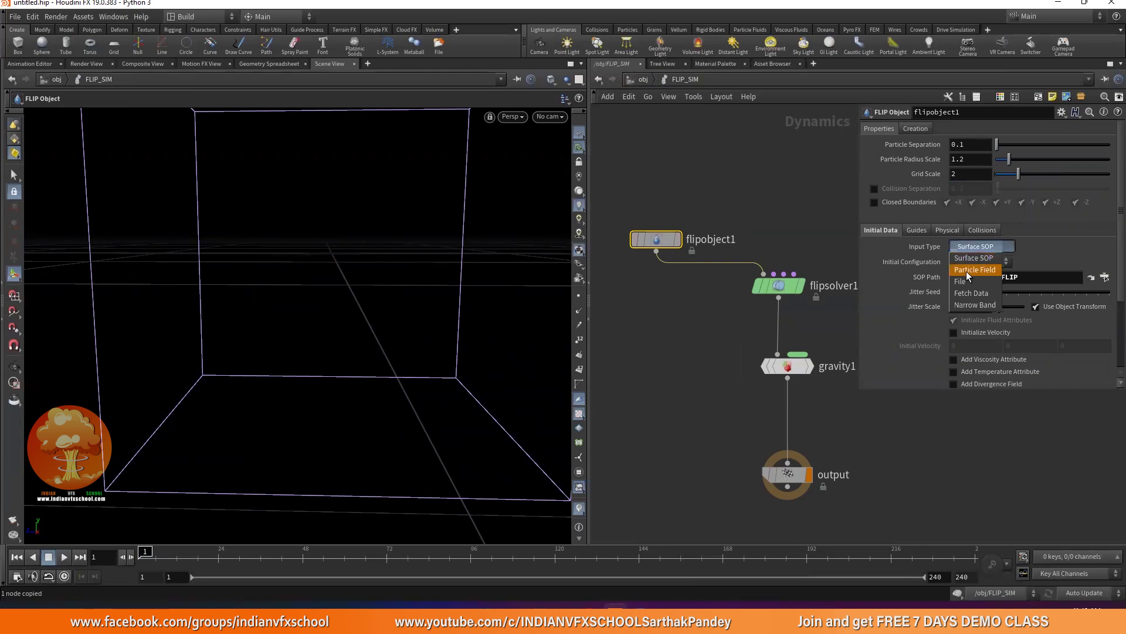
{"action": "left_click", "coordinate": [975, 271]}
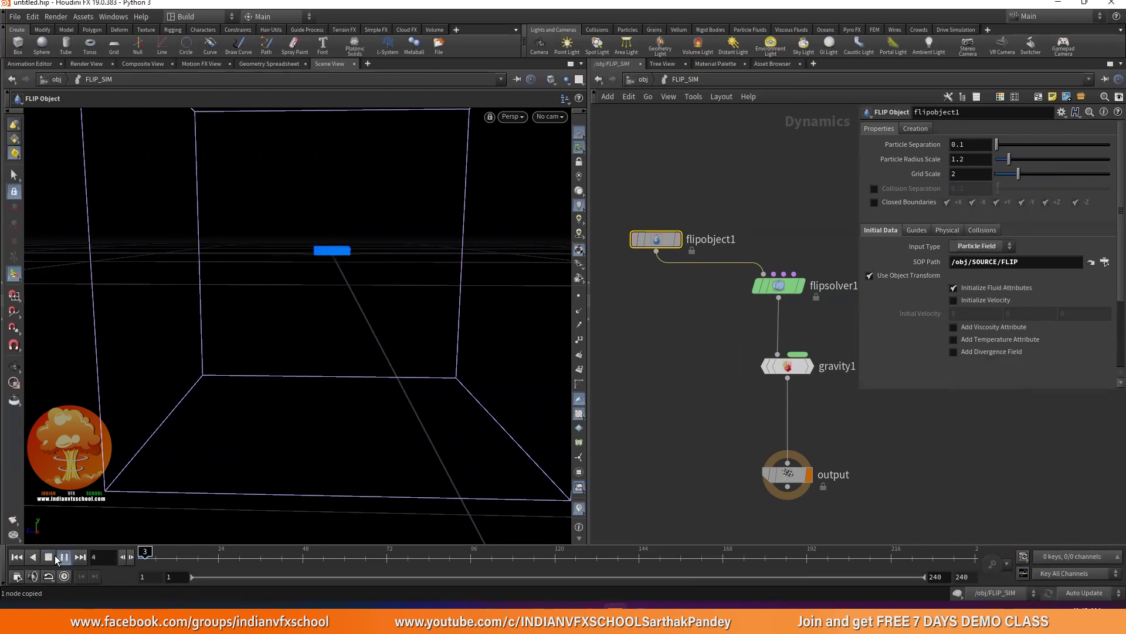
{"action": "left_click", "coordinate": [64, 557]}
{"action": "left_click", "coordinate": [17, 556]}
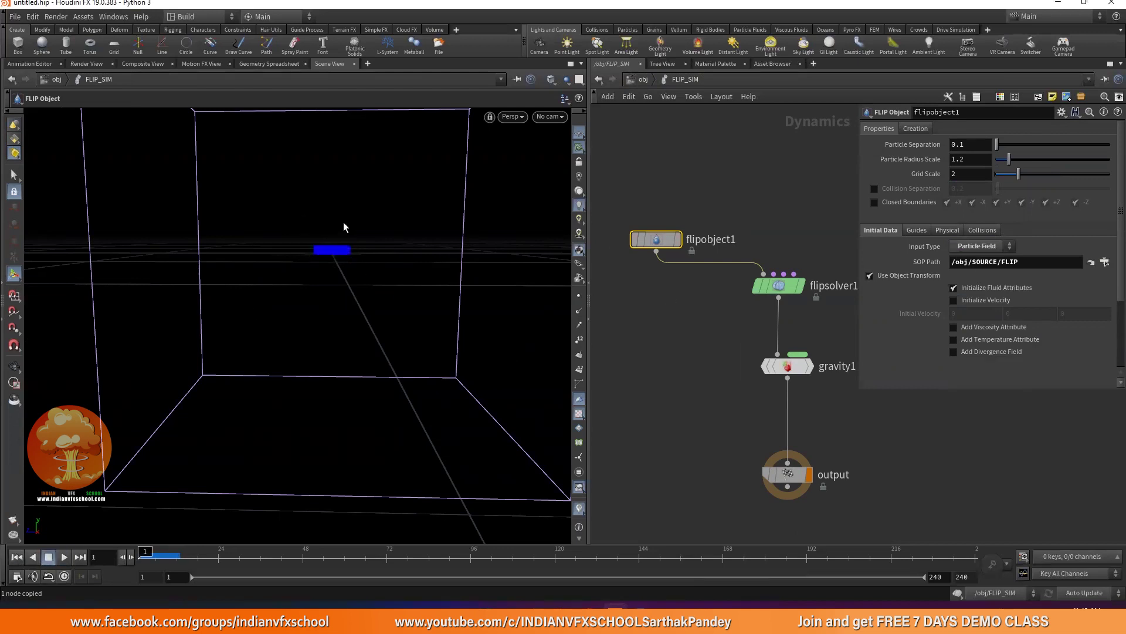
{"action": "left_click_drag", "start_coordinate": [358, 212], "coordinate": [559, 336]}
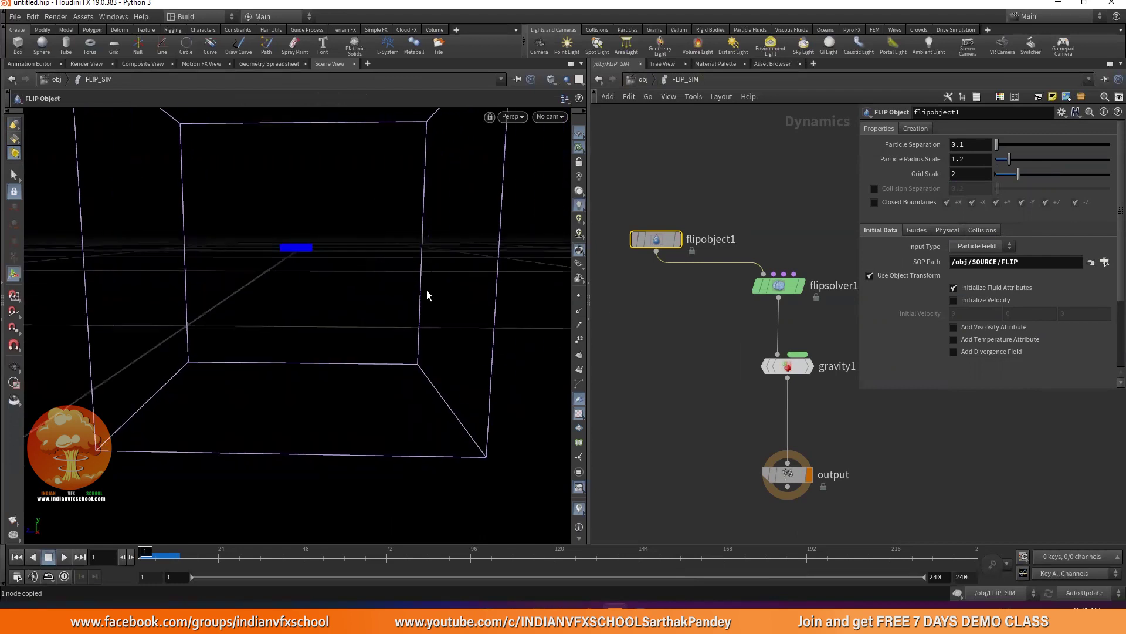
- Copy the Size parameter from oceansource1 in the SOURCE network
{"action": "left_click", "coordinate": [643, 79]}
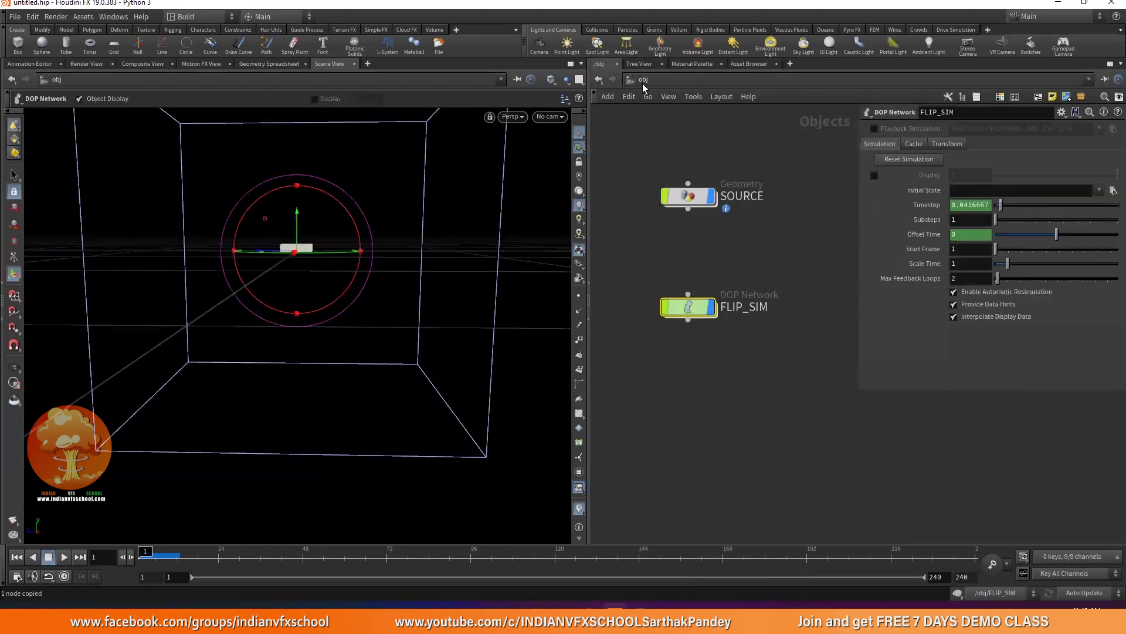
{"action": "double_click", "coordinate": [694, 194]}
{"action": "left_click", "coordinate": [695, 217]}
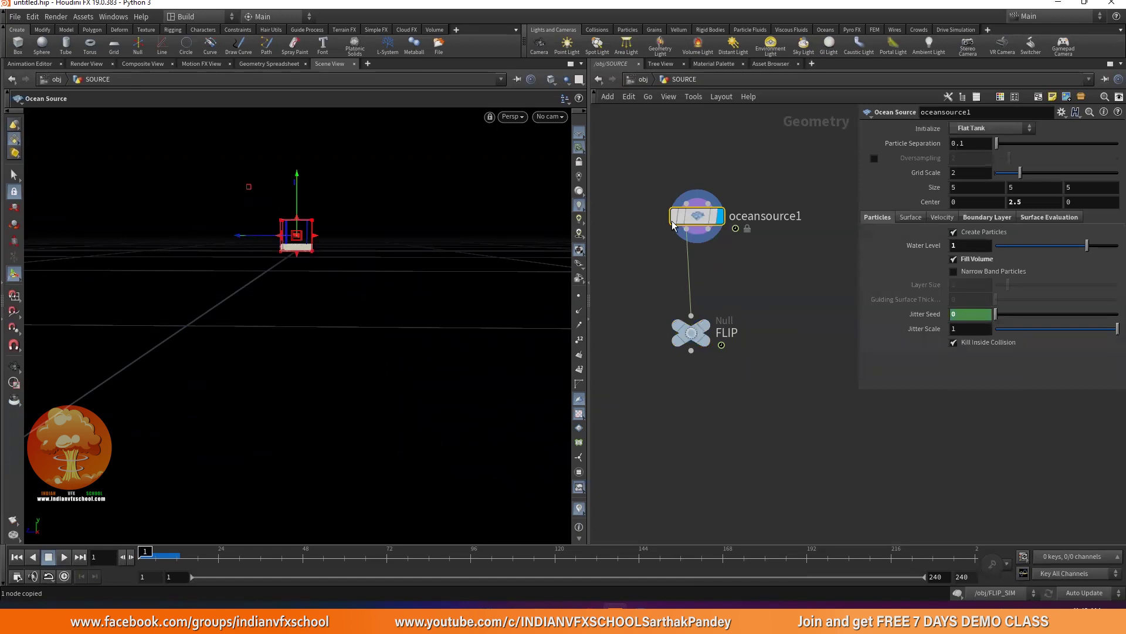
{"action": "right_click", "coordinate": [921, 186]}
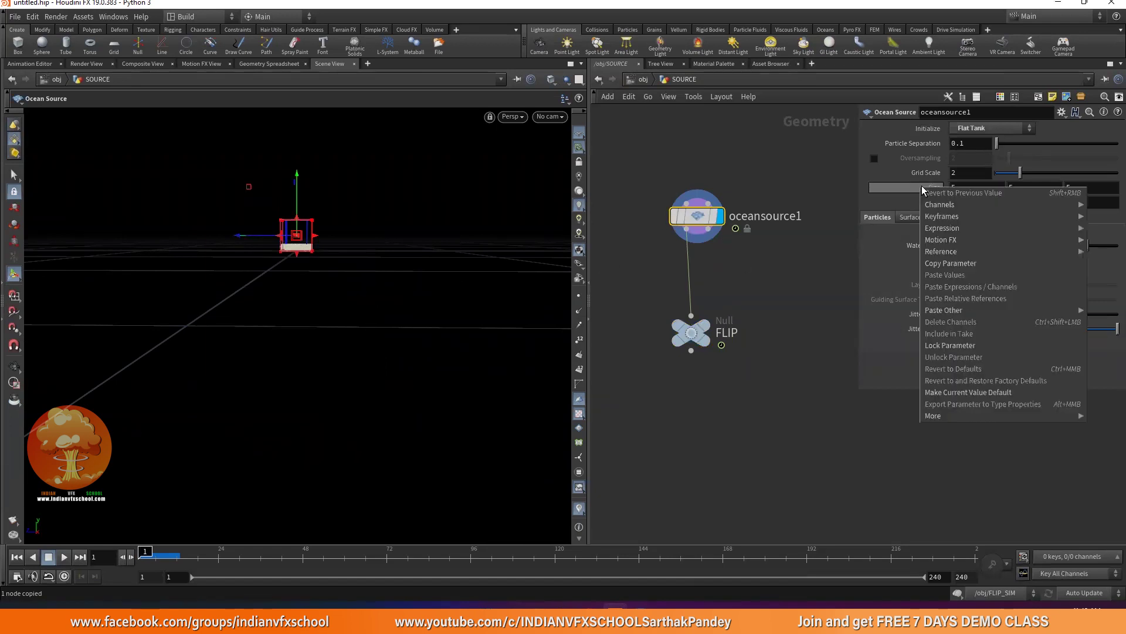
{"action": "left_click", "coordinate": [938, 260]}
- Paste a relative reference of Size into flipsolver1's Box Size under Volume Motion
{"action": "left_click", "coordinate": [626, 80]}
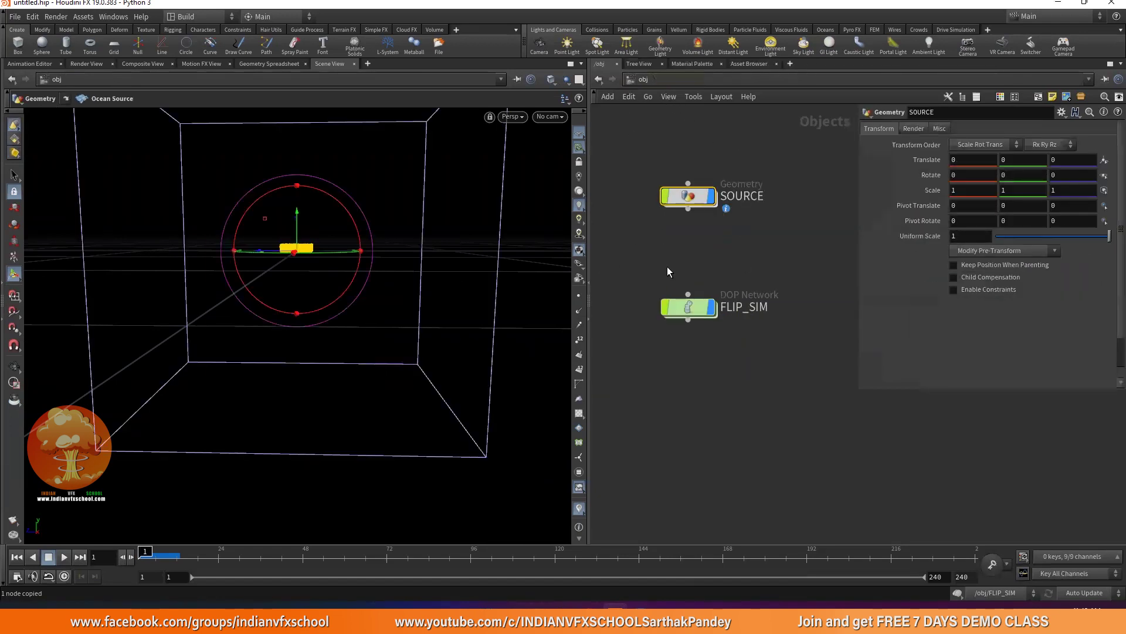
{"action": "double_click", "coordinate": [687, 307]}
{"action": "left_click", "coordinate": [786, 290]}
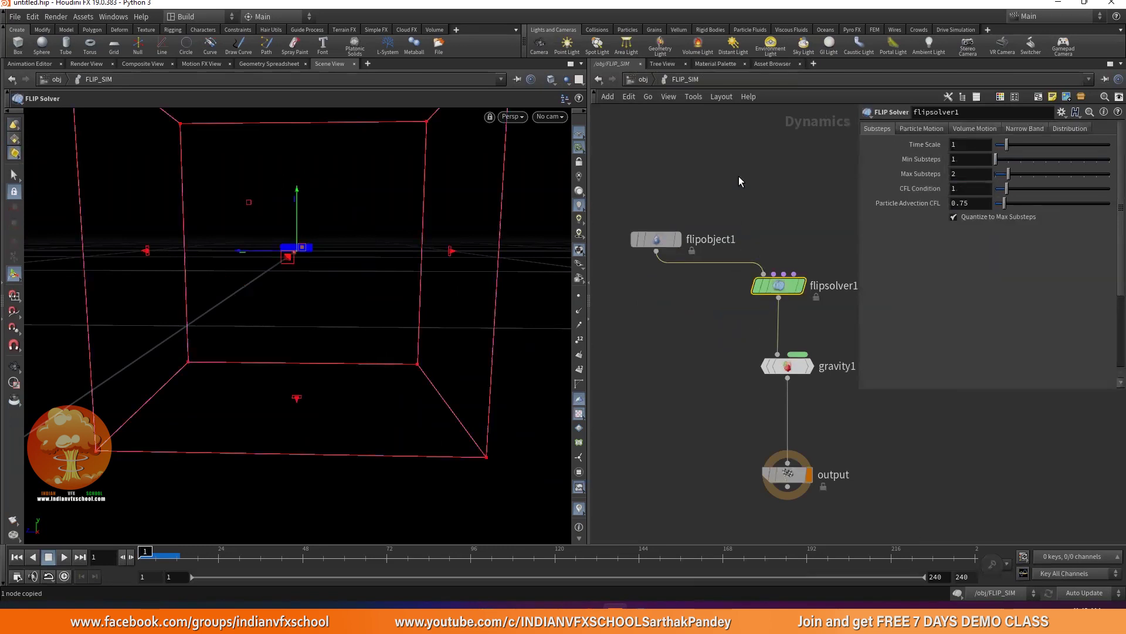
{"action": "key", "text": "h"}
{"action": "left_click", "coordinate": [976, 128]}
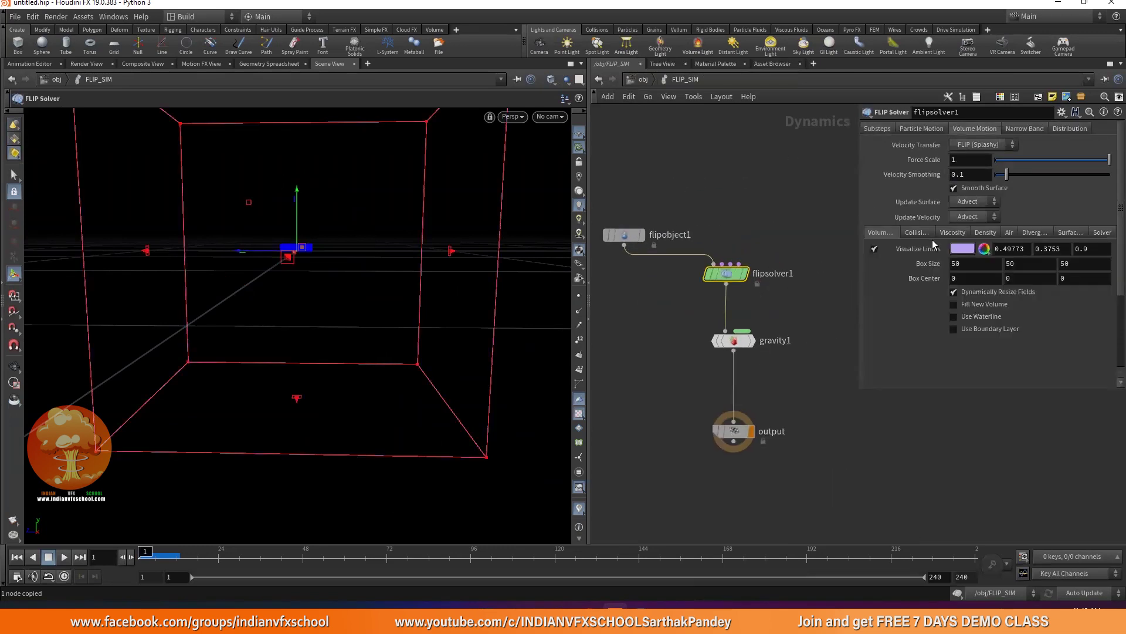
{"action": "right_click", "coordinate": [924, 262]}
{"action": "left_click", "coordinate": [950, 374]}
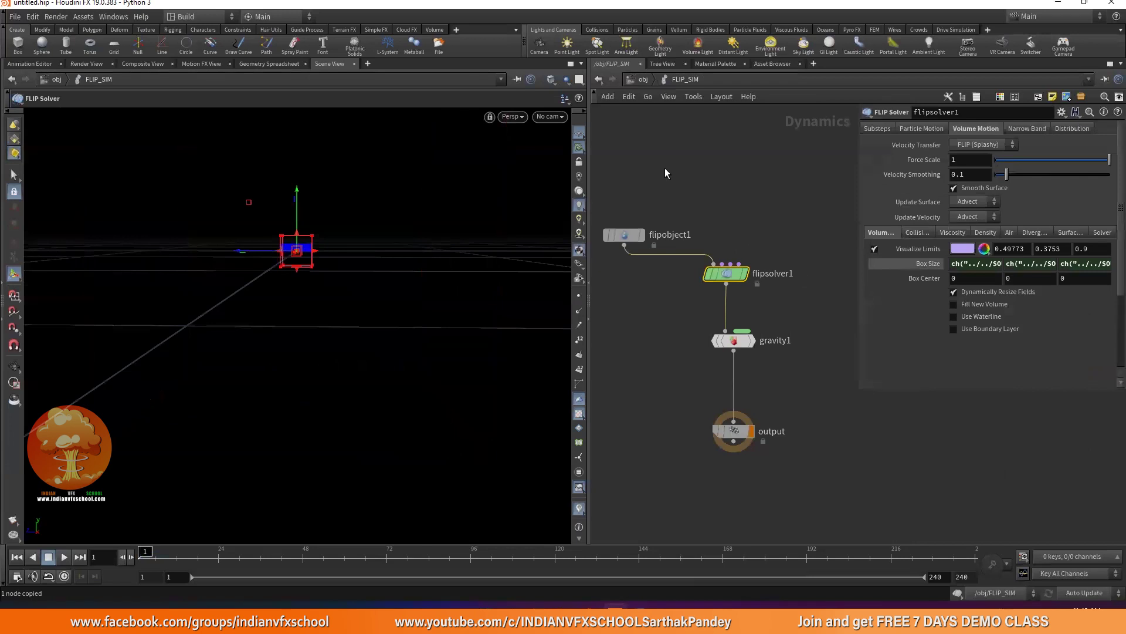
- Link flipsolver1's Box Center to oceansource1's Center by relative reference
{"action": "left_click", "coordinate": [640, 80]}
{"action": "double_click", "coordinate": [692, 202]}
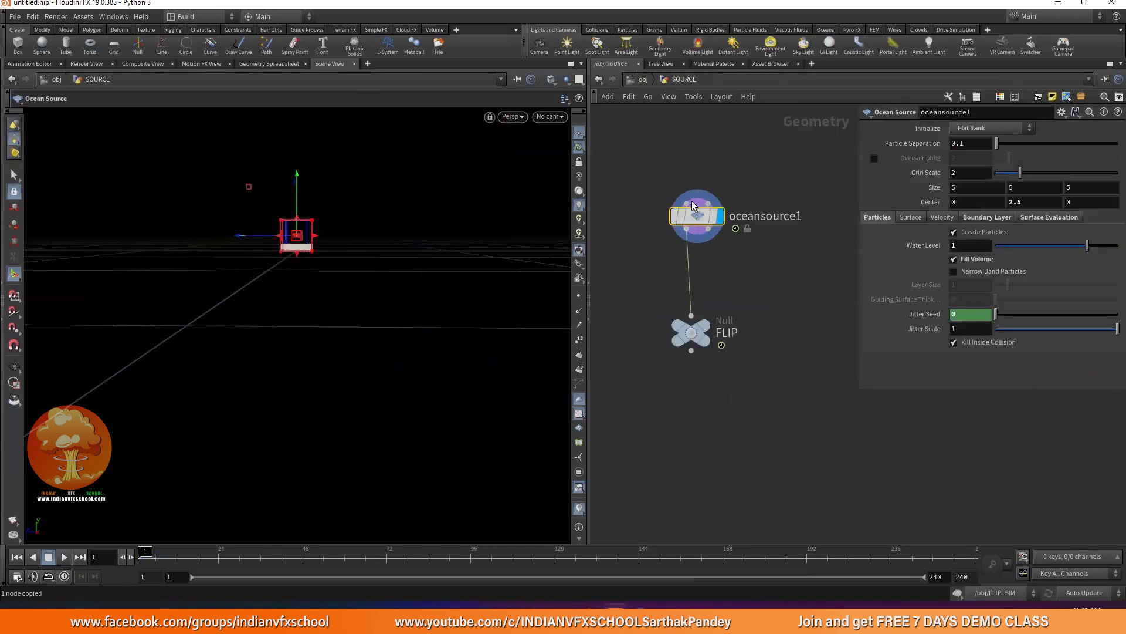
{"action": "right_click", "coordinate": [924, 203]}
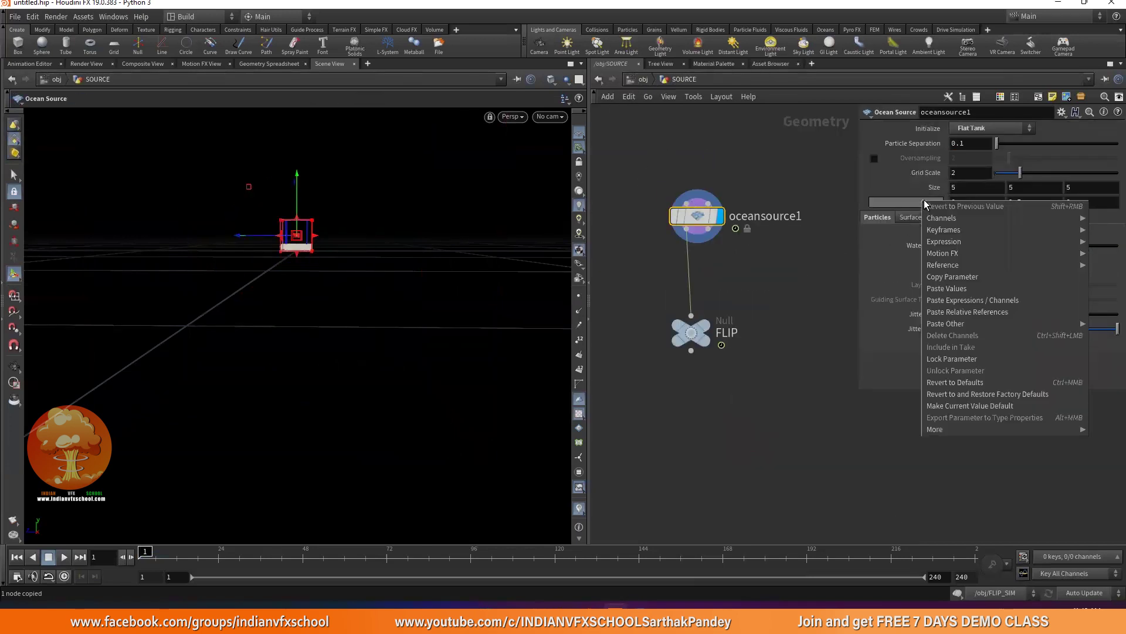
{"action": "left_click", "coordinate": [952, 277]}
{"action": "key", "text": "u"}
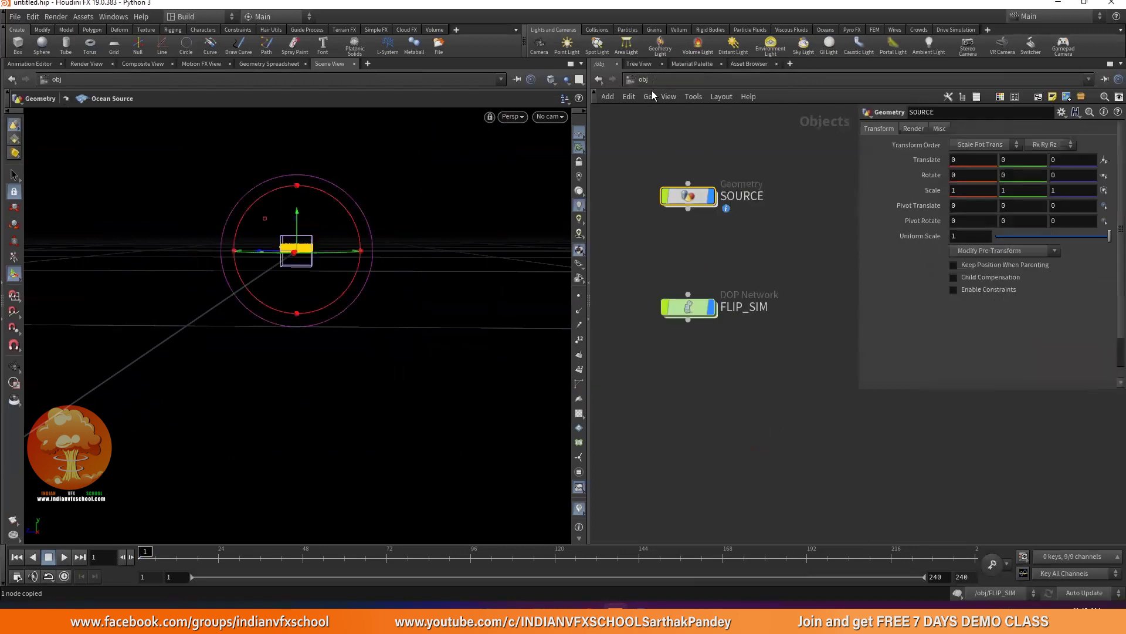
{"action": "double_click", "coordinate": [687, 306]}
{"action": "right_click", "coordinate": [917, 278]}
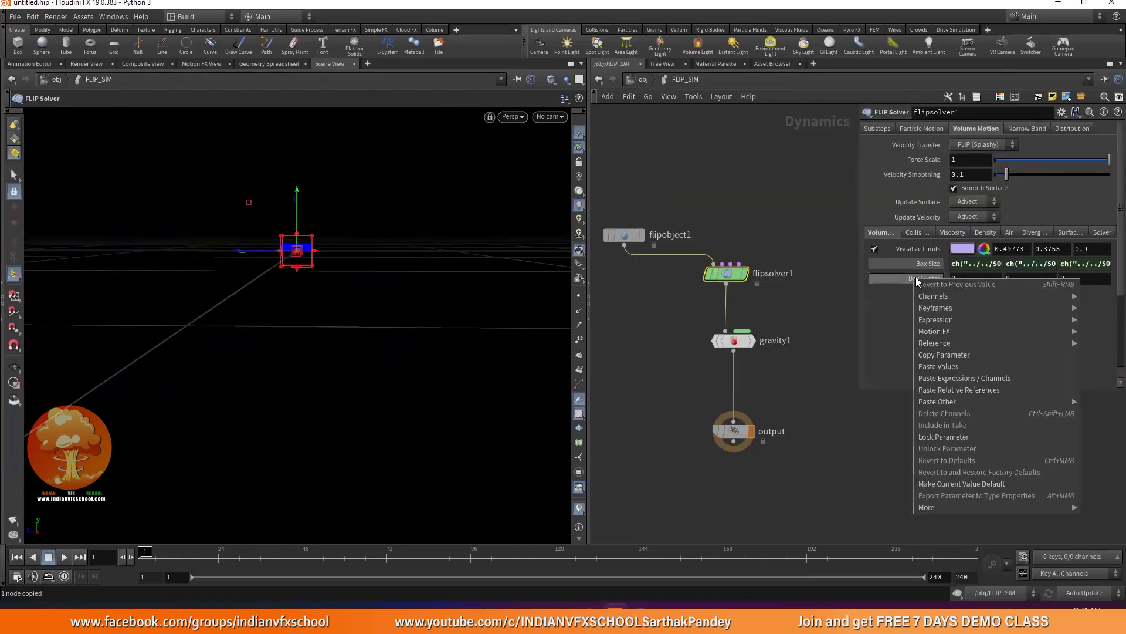
{"action": "left_click", "coordinate": [955, 392]}
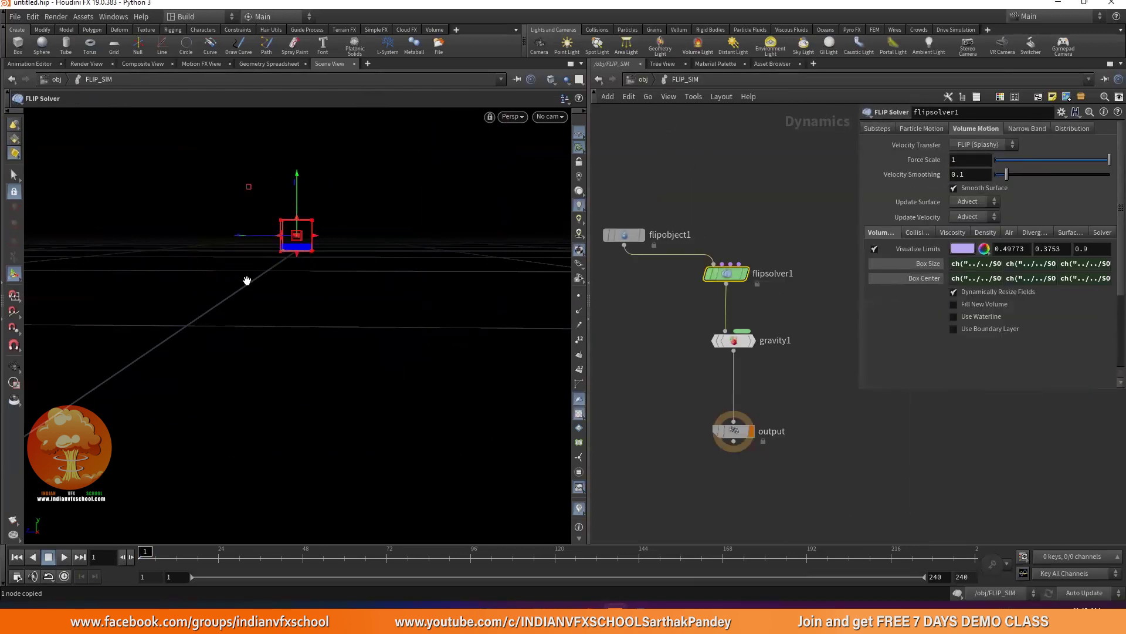
- Frame the whole simulation in the viewport and play a quick preview
{"action": "key", "text": "Escape"}
{"action": "right_click", "coordinate": [293, 215]}
{"action": "left_click", "coordinate": [321, 251]}
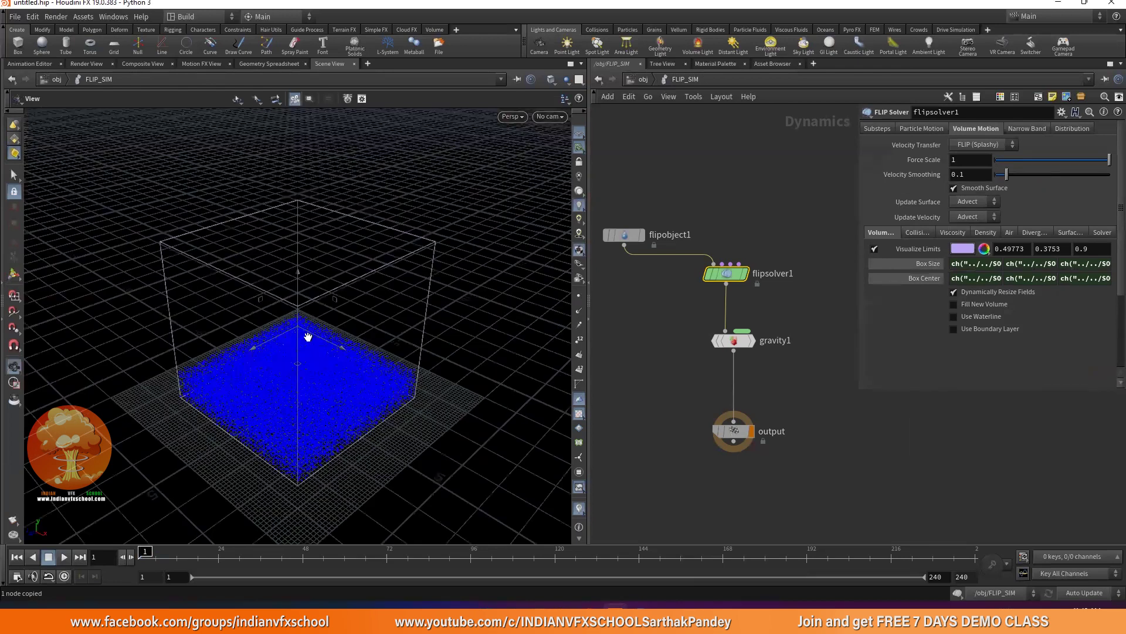
{"action": "left_click_drag", "start_coordinate": [345, 330], "coordinate": [403, 252]}
{"action": "left_click_drag", "start_coordinate": [403, 315], "coordinate": [375, 364]}
{"action": "key", "text": "Return"}
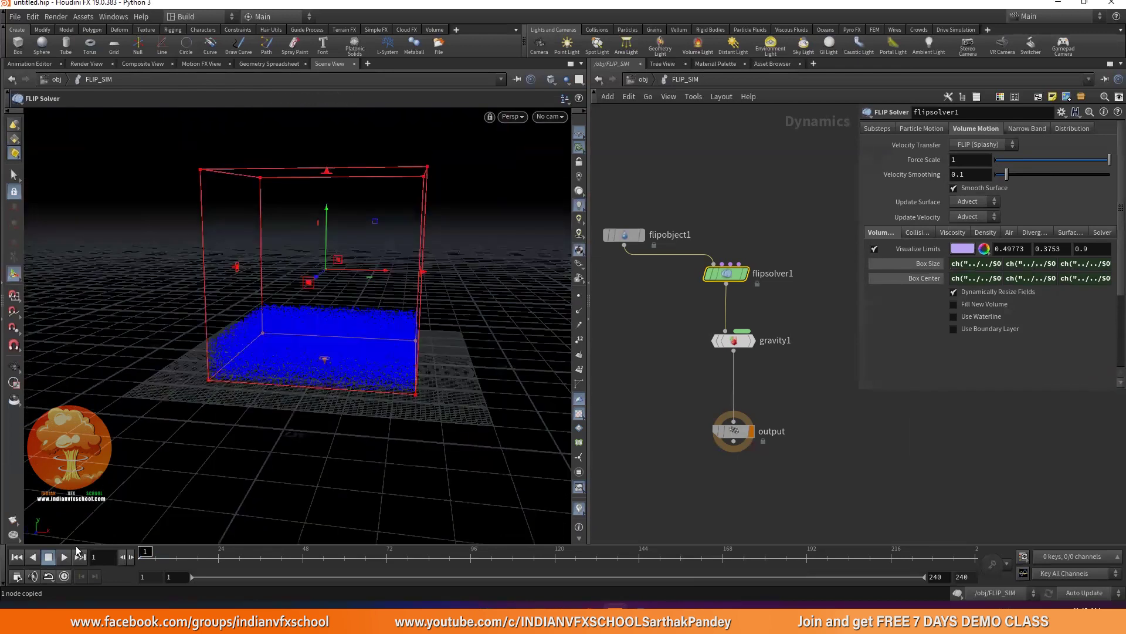
{"action": "left_click", "coordinate": [61, 556]}
{"action": "left_click", "coordinate": [16, 556]}
- Turn on Closed Boundaries on flipobject1 and preview the contained liquid
{"action": "scroll", "coordinate": [607, 239], "scroll_direction": "up", "scroll_amount": 1}
{"action": "left_click", "coordinate": [613, 235]}
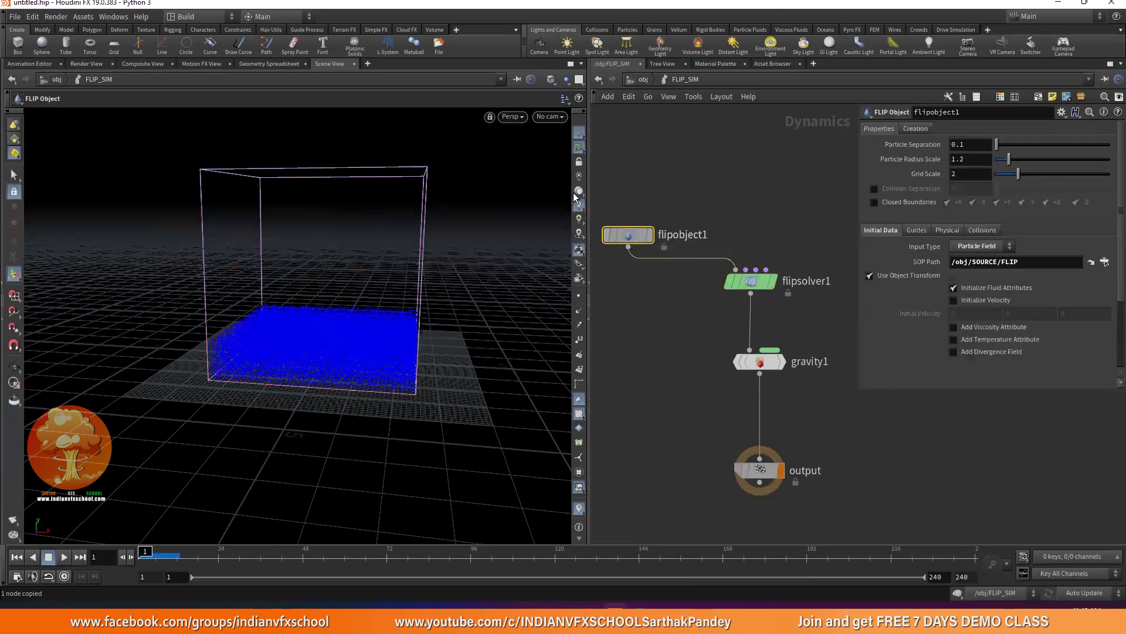
{"action": "left_click", "coordinate": [895, 201]}
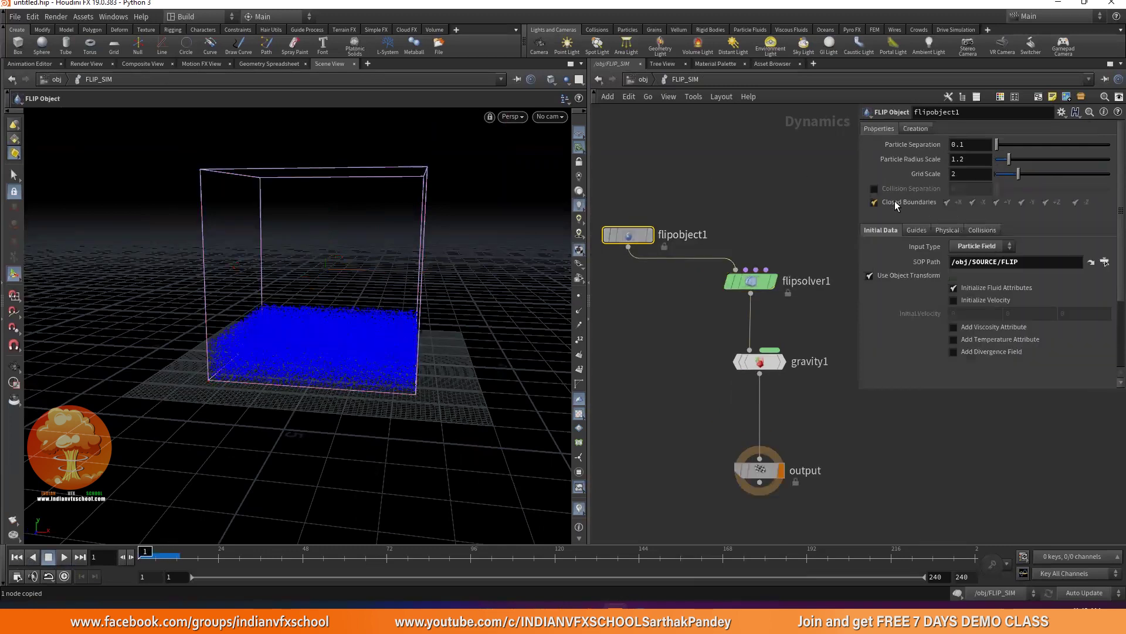
{"action": "left_click", "coordinate": [57, 555]}
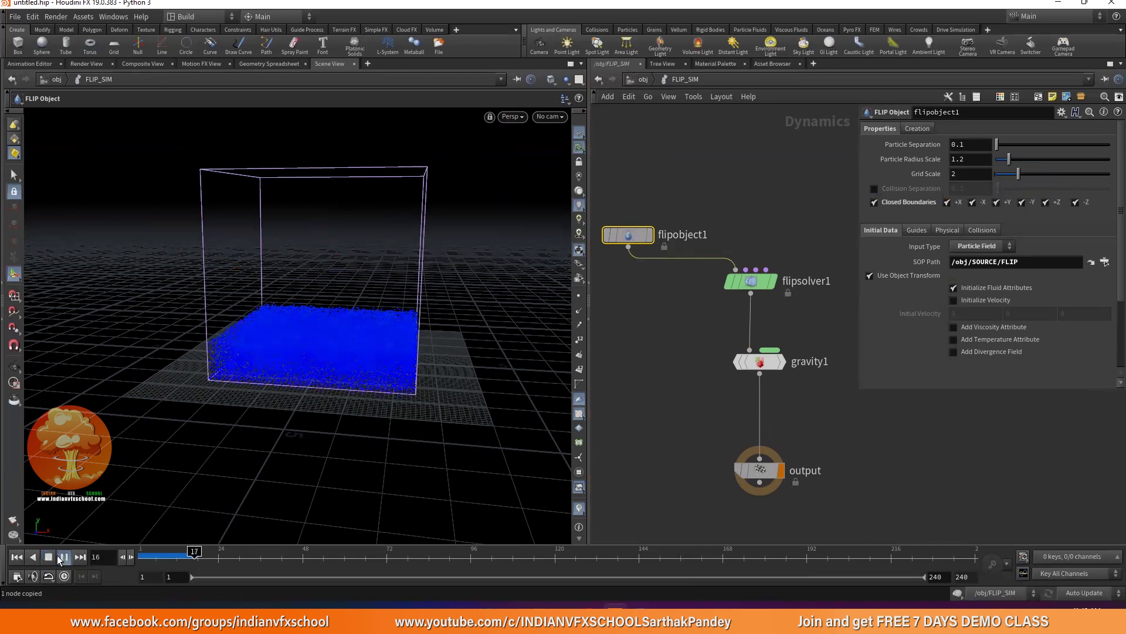
{"action": "left_click", "coordinate": [48, 556]}
{"action": "left_click", "coordinate": [23, 557]}
{"action": "middle_click_drag", "start_coordinate": [652, 198], "coordinate": [698, 181]}
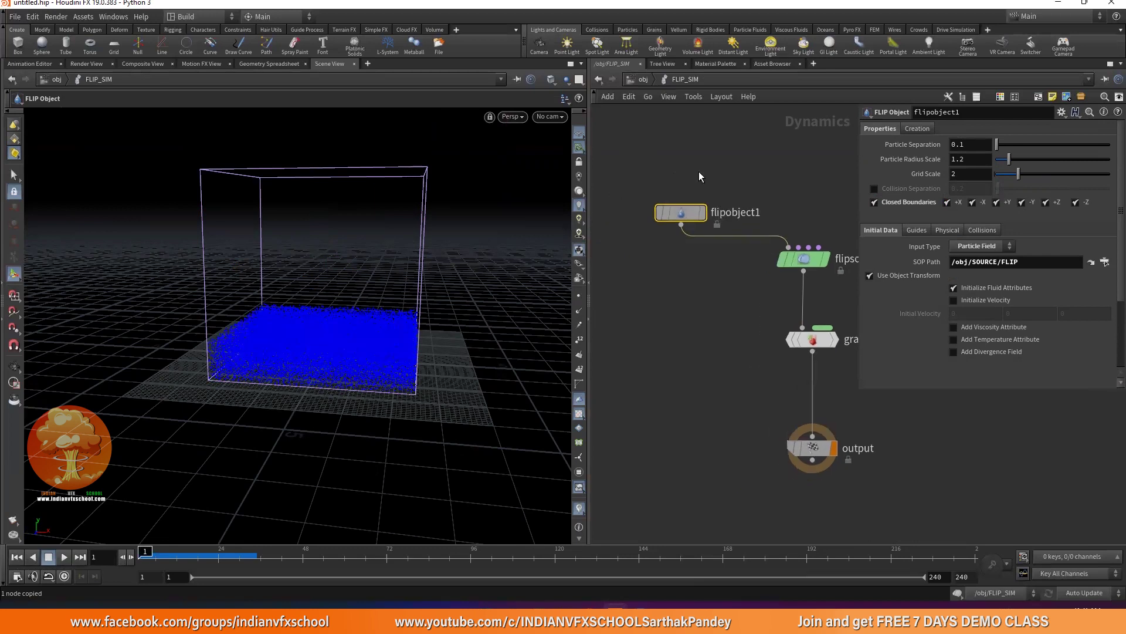
- Link oceansource1's Particle Separation to flipobject1's by relative reference
{"action": "scroll", "coordinate": [686, 199], "scroll_direction": "up", "scroll_amount": 2}
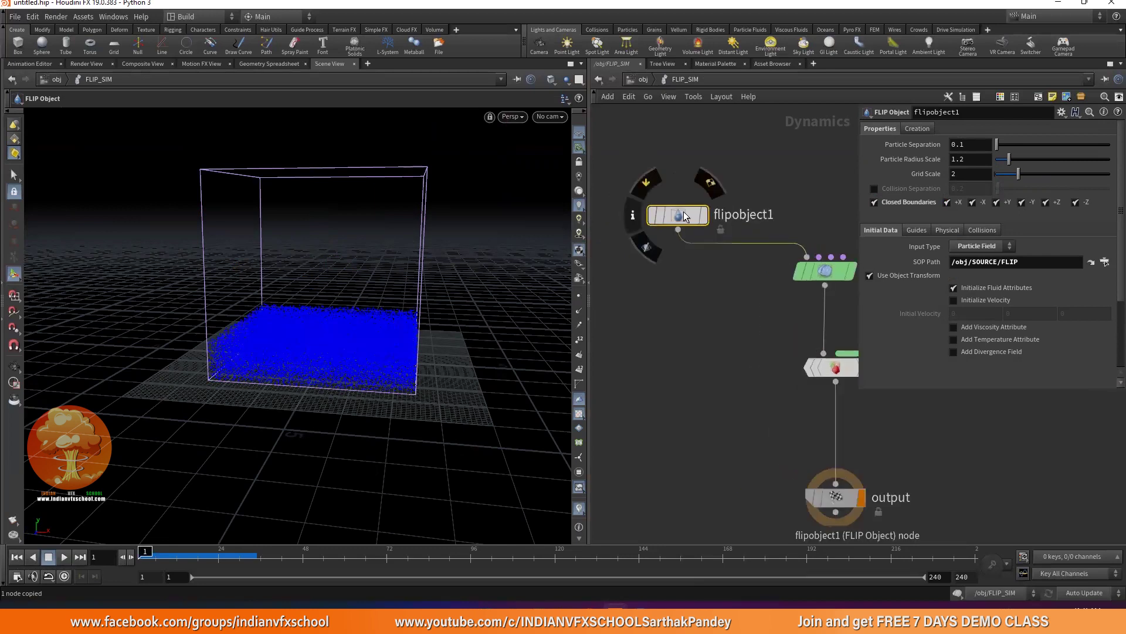
{"action": "right_click", "coordinate": [910, 142]}
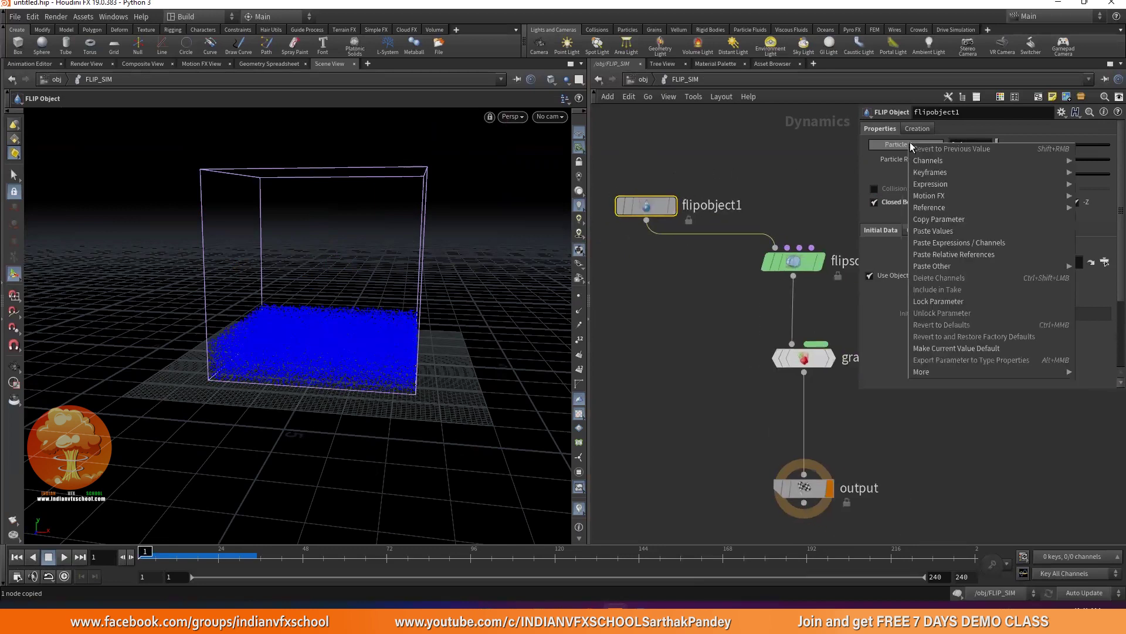
{"action": "left_click", "coordinate": [932, 218]}
{"action": "left_click", "coordinate": [644, 79]}
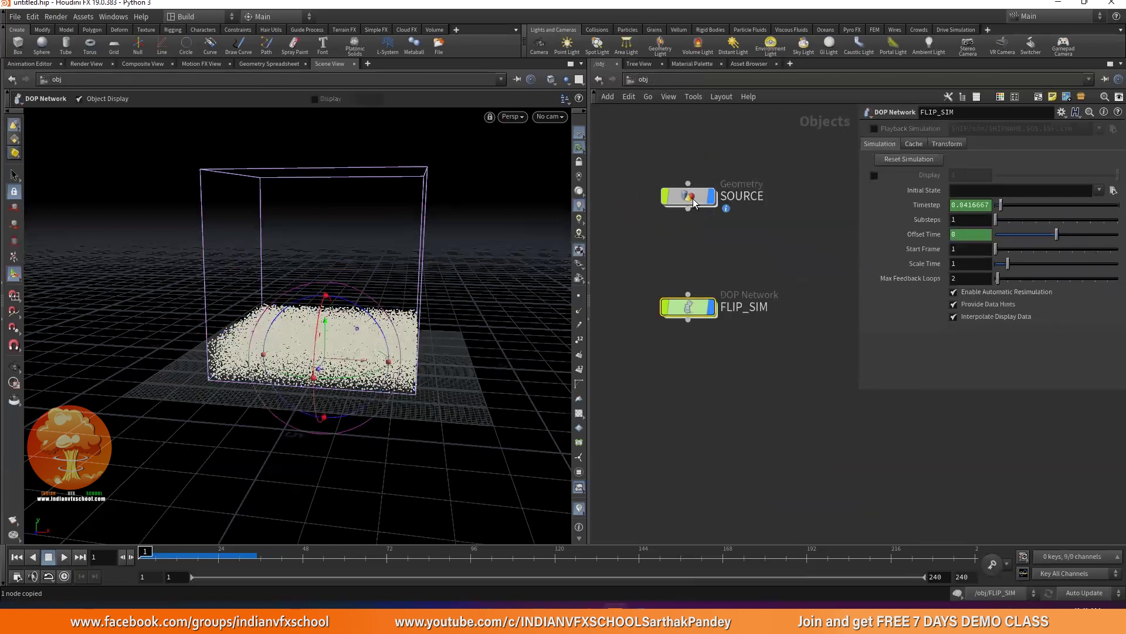
{"action": "double_click", "coordinate": [682, 194]}
{"action": "right_click", "coordinate": [917, 142]}
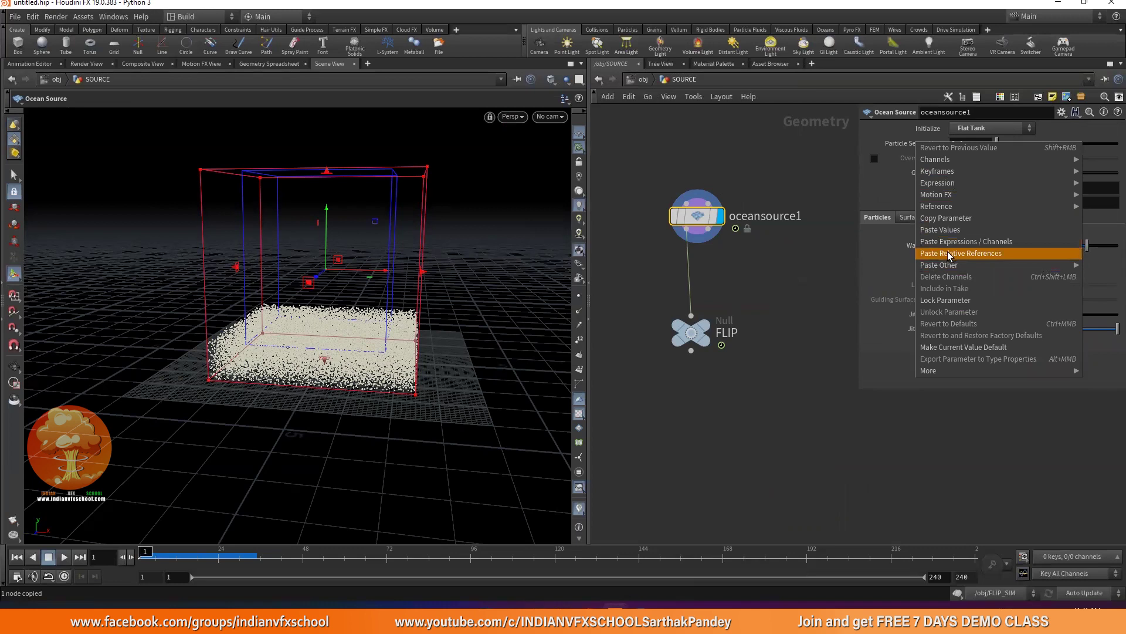
{"action": "left_click", "coordinate": [961, 252]}
- Set flipobject1's Particle Separation to 0.05 and play the denser sim to frame 24
{"action": "left_click", "coordinate": [639, 79]}
{"action": "double_click", "coordinate": [684, 304]}
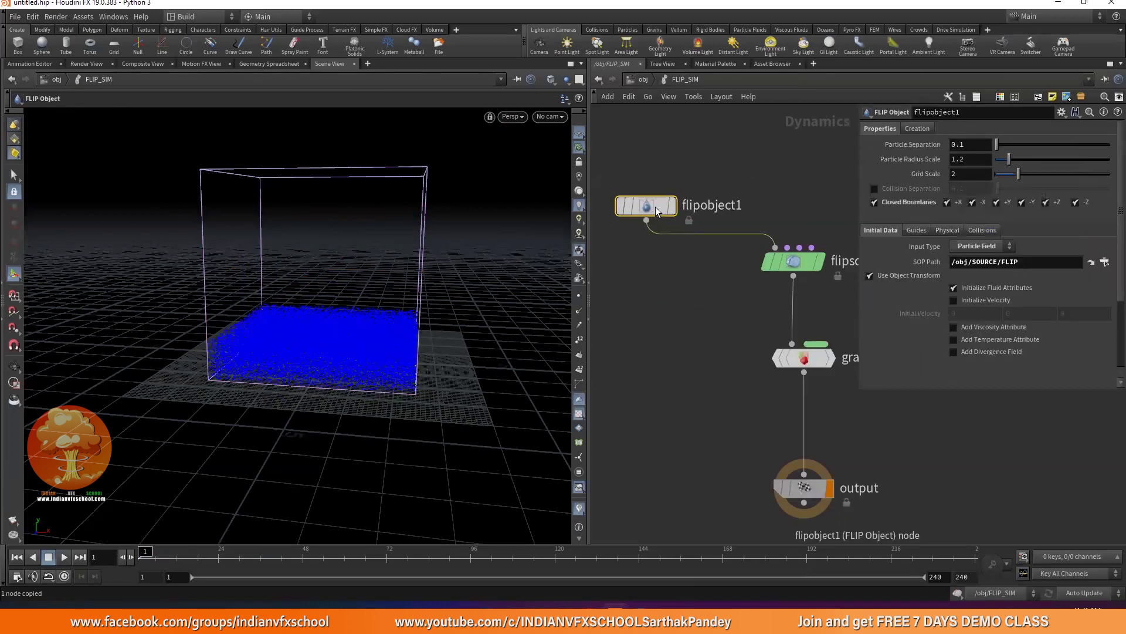
{"action": "left_click", "coordinate": [971, 144]}
{"action": "key", "text": "BackSpace"}
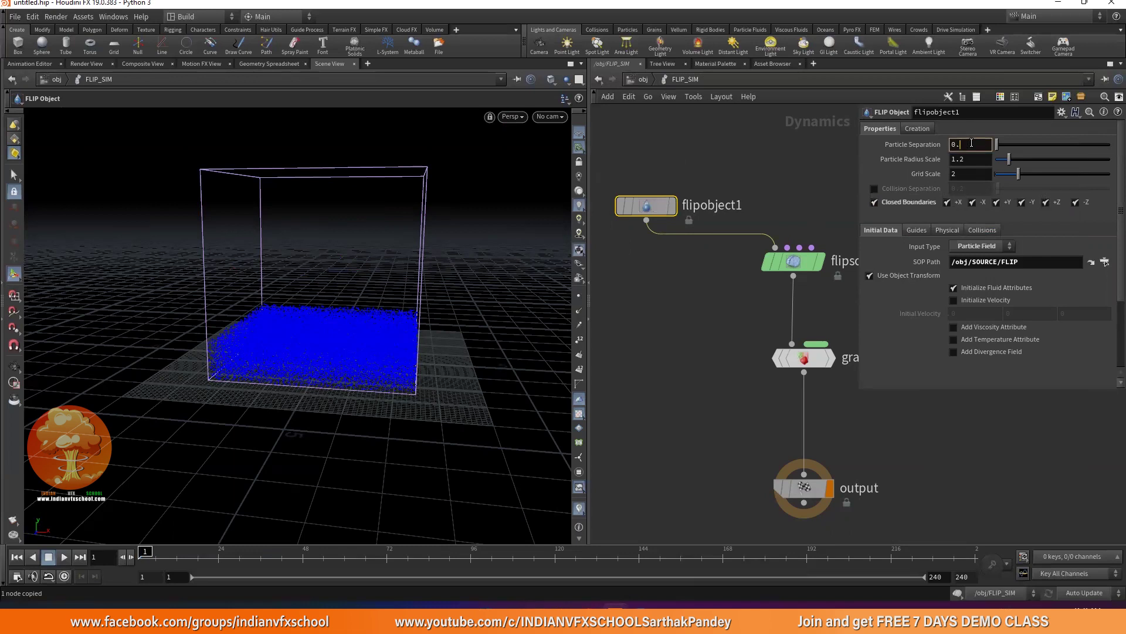
{"action": "type", "text": "05"}
{"action": "key", "text": "Return"}
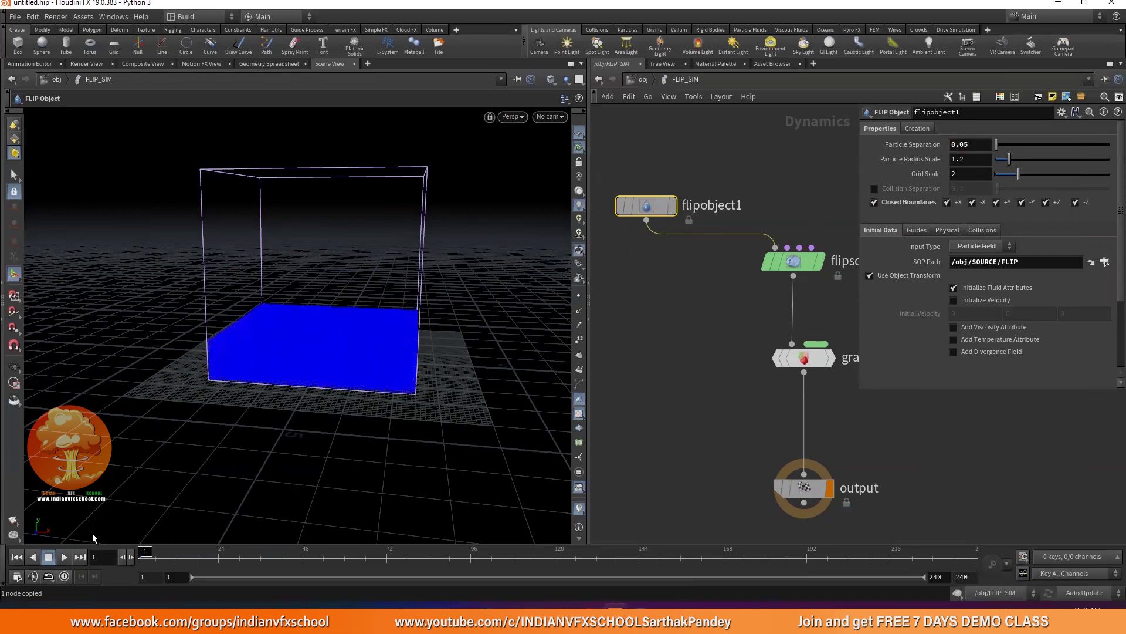
{"action": "left_click", "coordinate": [64, 555]}
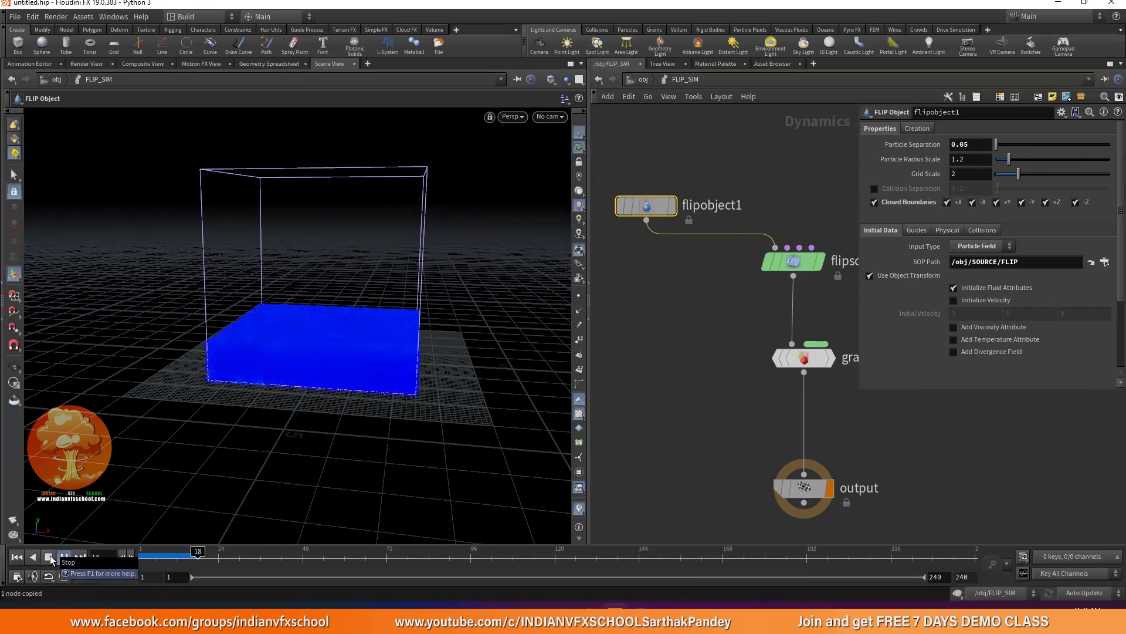
{"action": "left_click", "coordinate": [50, 557]}
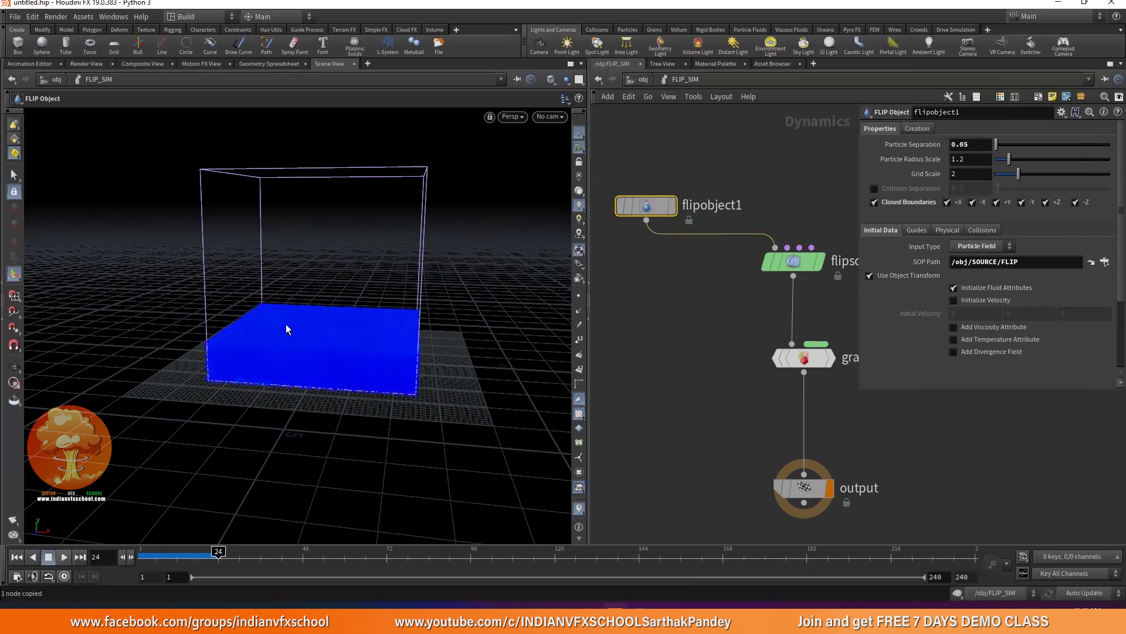
- Set the viewport display options to draw particles as Pixels
{"action": "key", "text": "d"}
{"action": "left_click", "coordinate": [208, 198]}
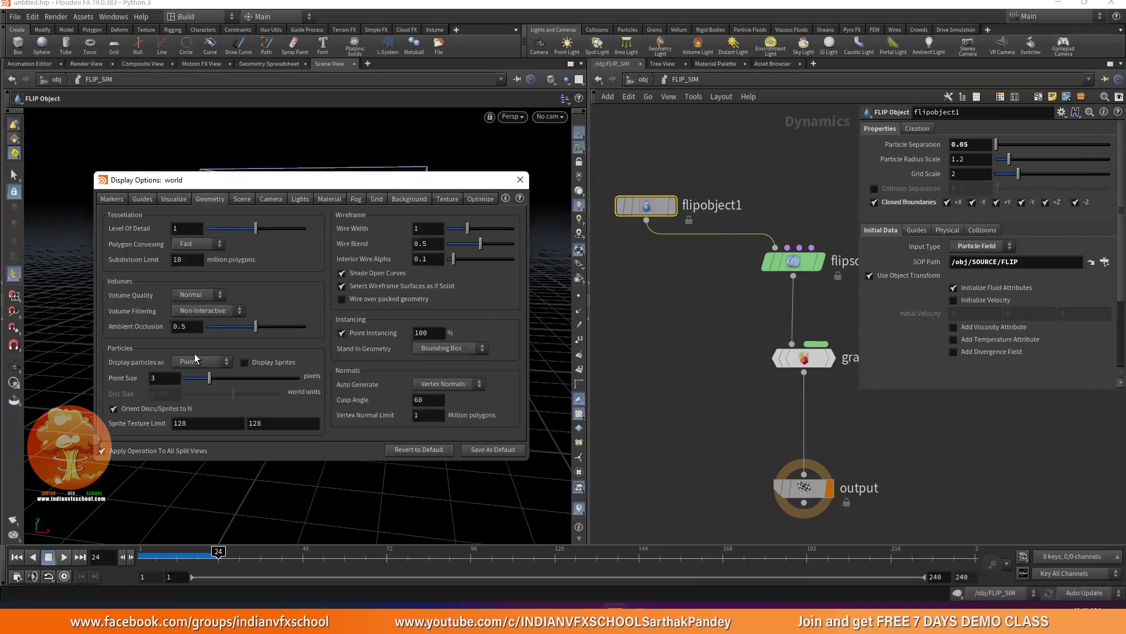
{"action": "left_click", "coordinate": [191, 364]}
{"action": "left_click", "coordinate": [184, 384]}
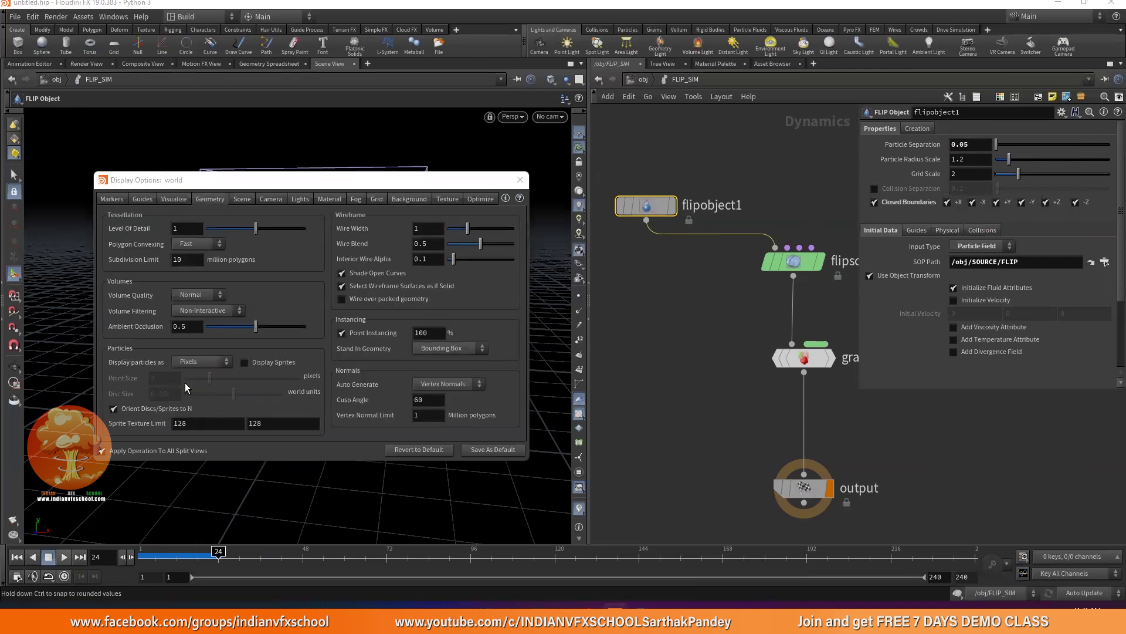
{"action": "key", "text": "Escape"}
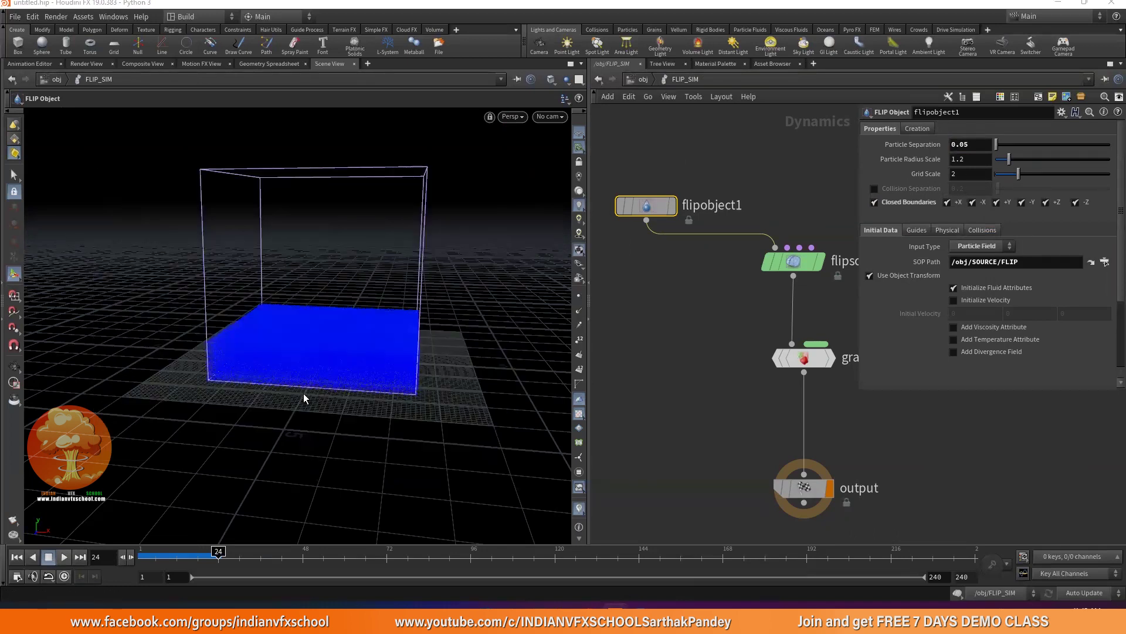
- Rewind the timeline back to frame 1
{"action": "left_click", "coordinate": [148, 553]}
{"action": "left_click_drag", "start_coordinate": [148, 553], "coordinate": [141, 554]}
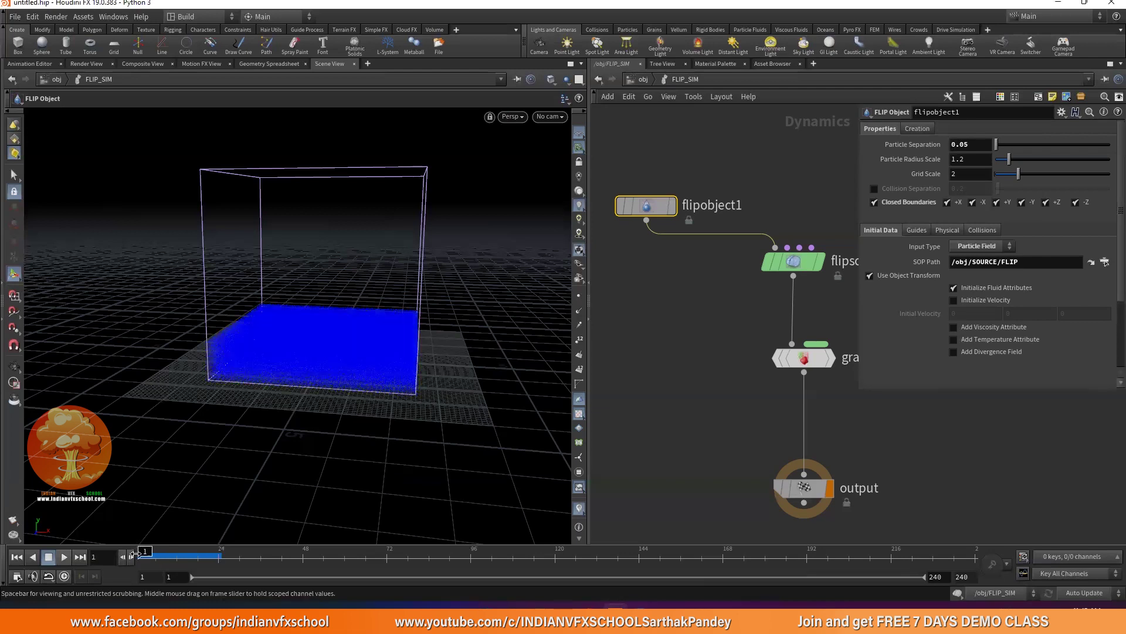
{"action": "scroll", "coordinate": [653, 362], "scroll_direction": "down", "scroll_amount": 2}
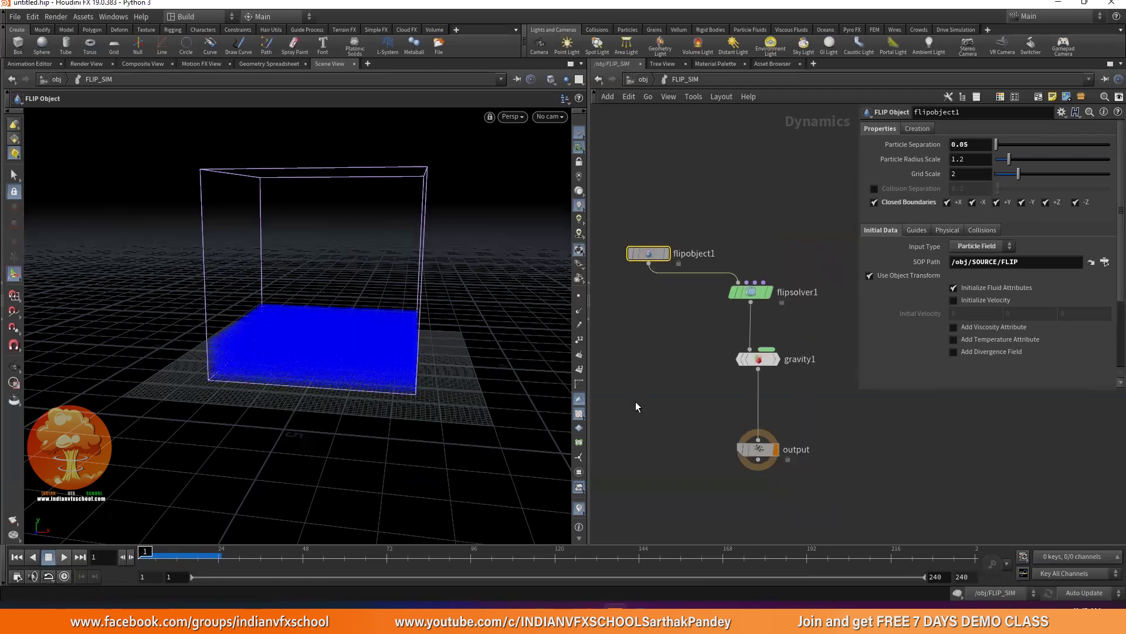
- Add a Test Geometry: Rubber Toy node inside the SOURCE network by searching 'rubber'
{"action": "left_click", "coordinate": [642, 80]}
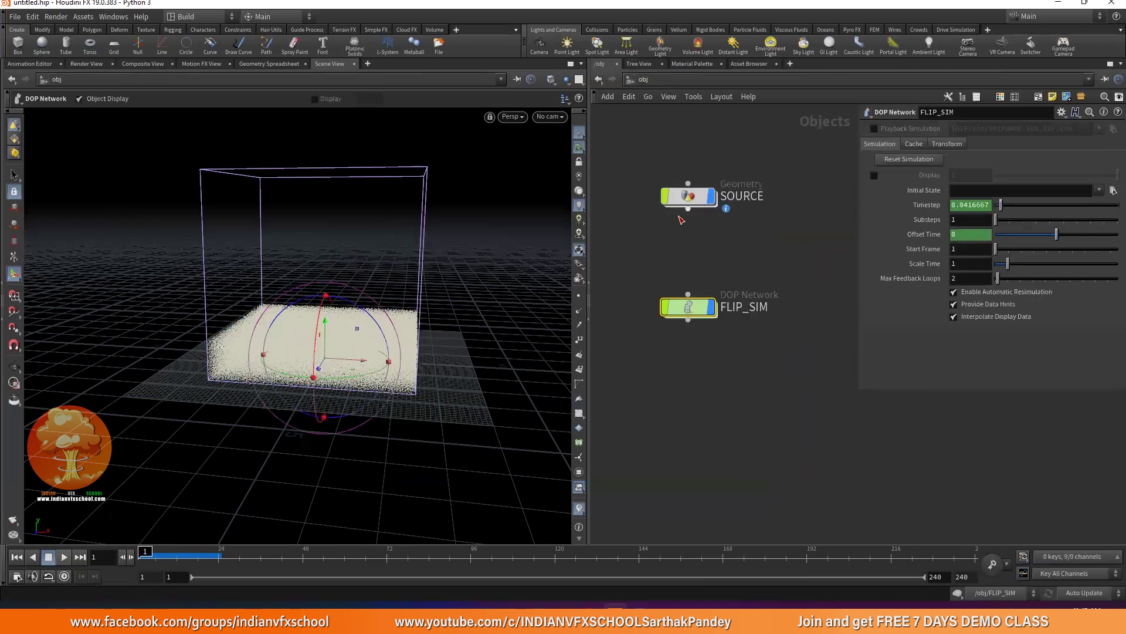
{"action": "double_click", "coordinate": [684, 194]}
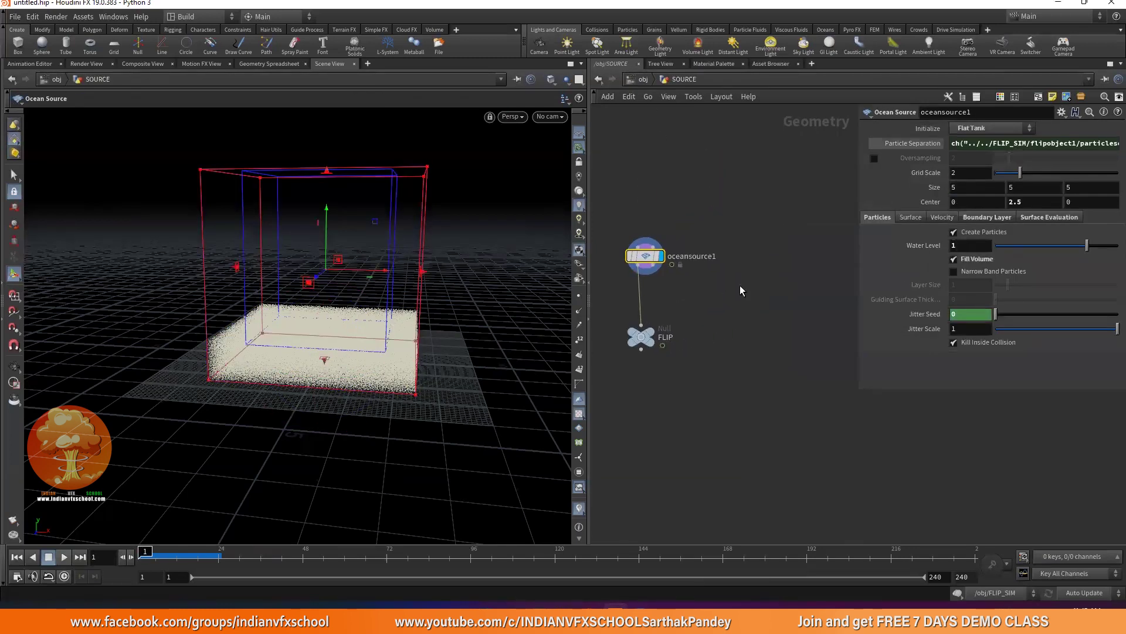
{"action": "key", "text": "Tab"}
{"action": "type", "text": "rubber"}
{"action": "key", "text": "Return"}
- Place the rubber toy node and add a Merge node below FLIP
{"action": "double_click", "coordinate": [764, 261]}
{"action": "key", "text": "u"}
{"action": "key", "text": "Tab"}
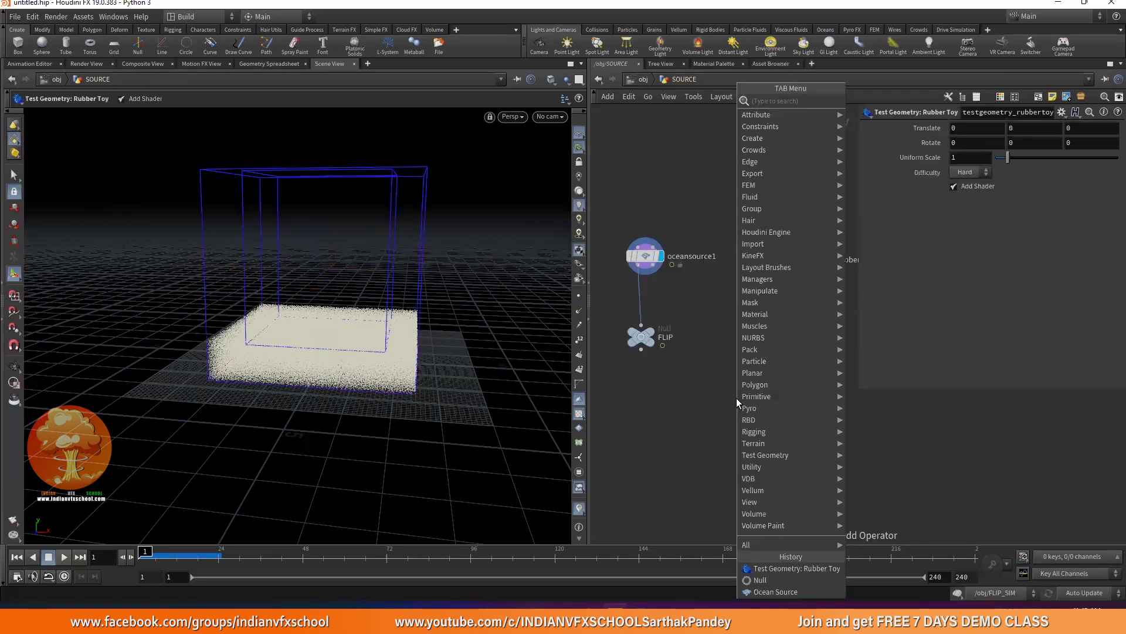
{"action": "type", "text": "NMERGE"}
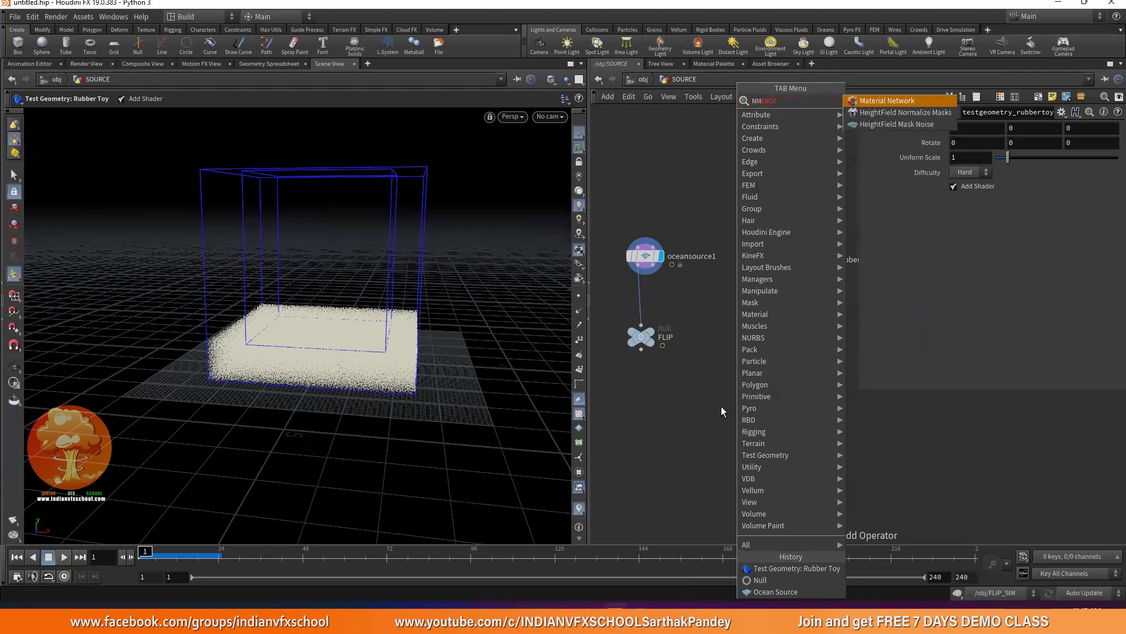
{"action": "key", "text": "Escape"}
{"action": "key", "text": "Tab"}
{"action": "type", "text": "geo"}
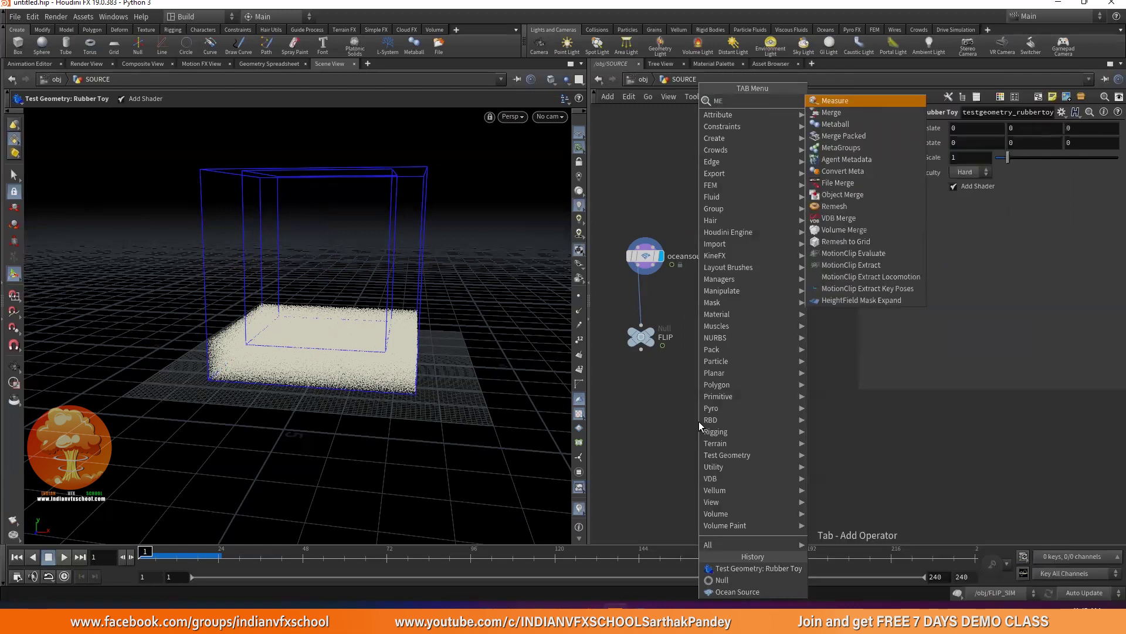
{"action": "key", "text": "Return"}
{"action": "left_click", "coordinate": [726, 388]}
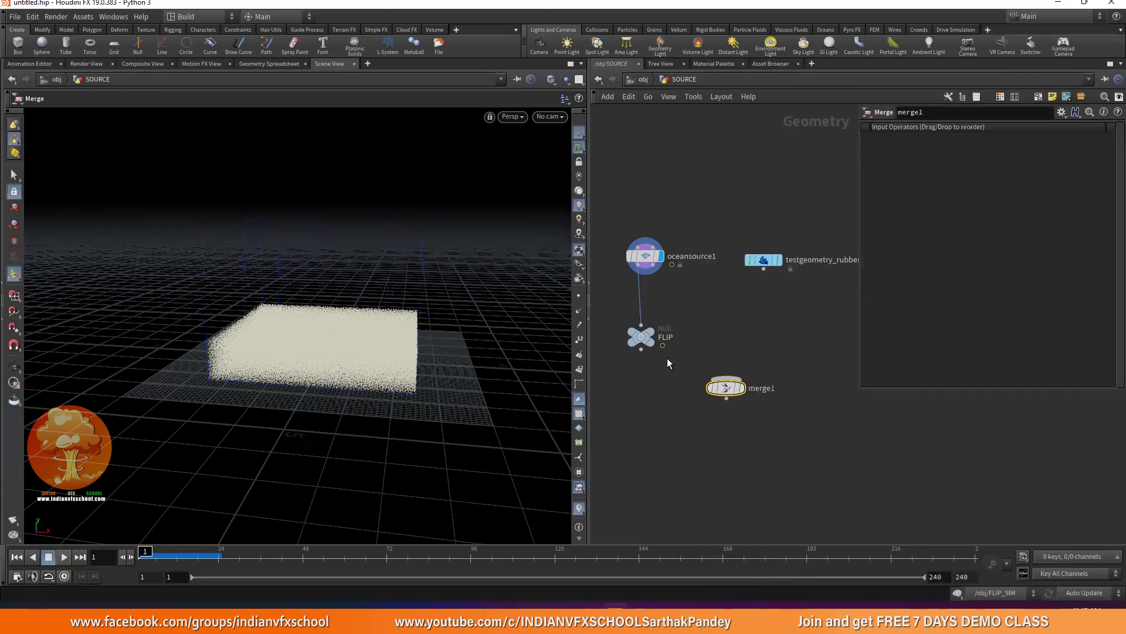
- Wire FLIP and the rubber toy into merge1, display it, then select the toy node
{"action": "left_click_drag", "start_coordinate": [642, 349], "coordinate": [726, 379]}
{"action": "left_click_drag", "start_coordinate": [764, 268], "coordinate": [728, 379]}
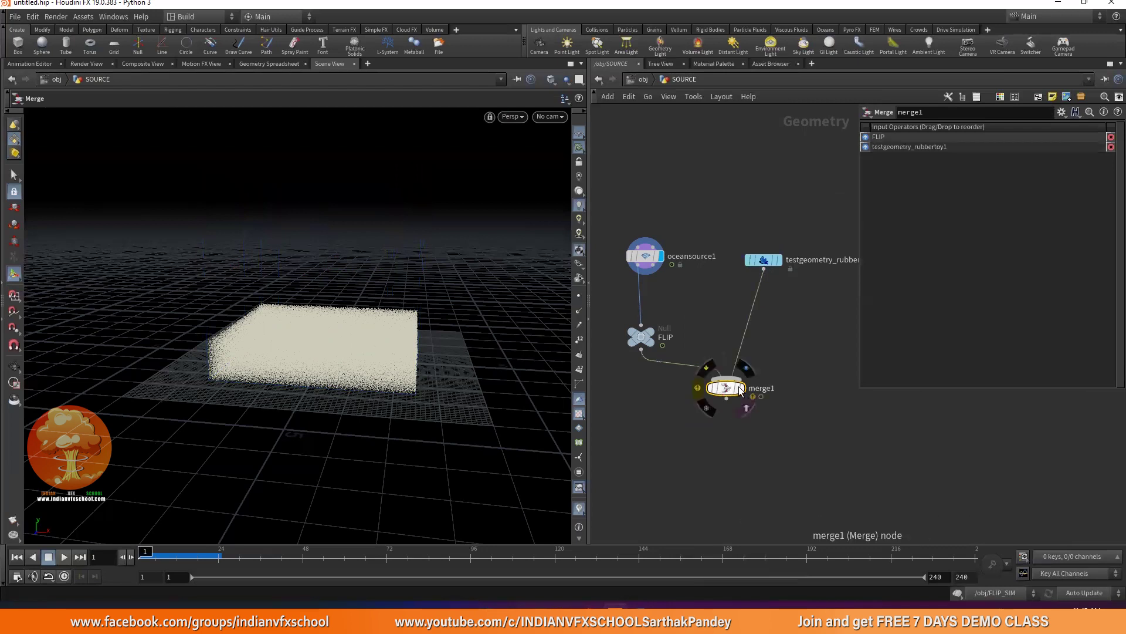
{"action": "left_click", "coordinate": [742, 388]}
{"action": "key", "text": "Escape"}
{"action": "scroll", "coordinate": [440, 352], "scroll_direction": "up", "scroll_amount": 3}
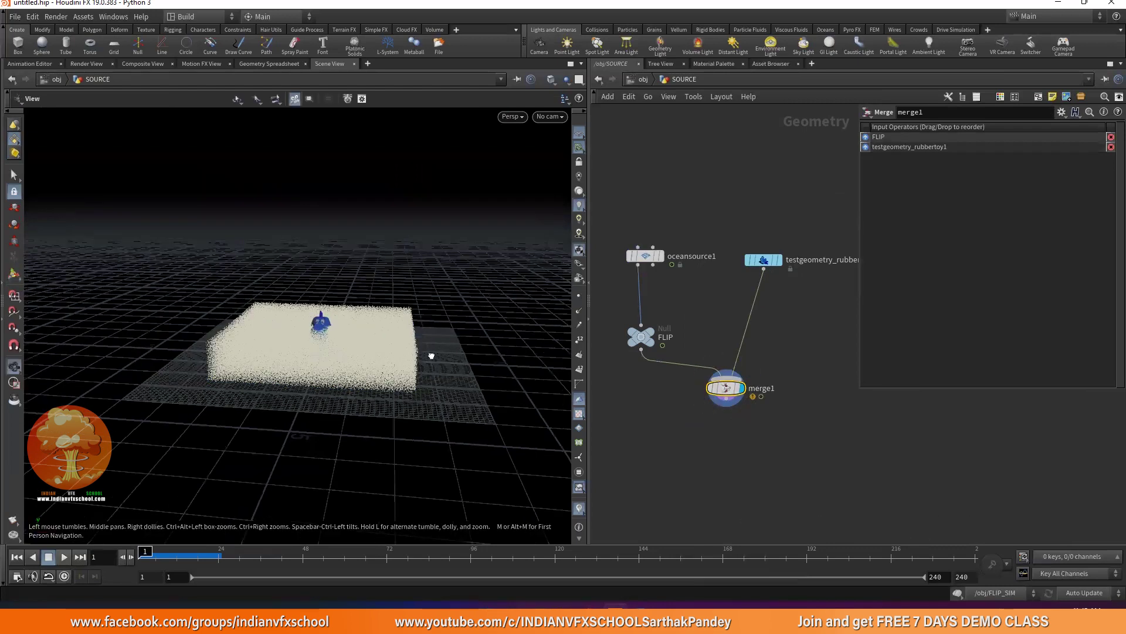
{"action": "scroll", "coordinate": [752, 262], "scroll_direction": "up", "scroll_amount": 2}
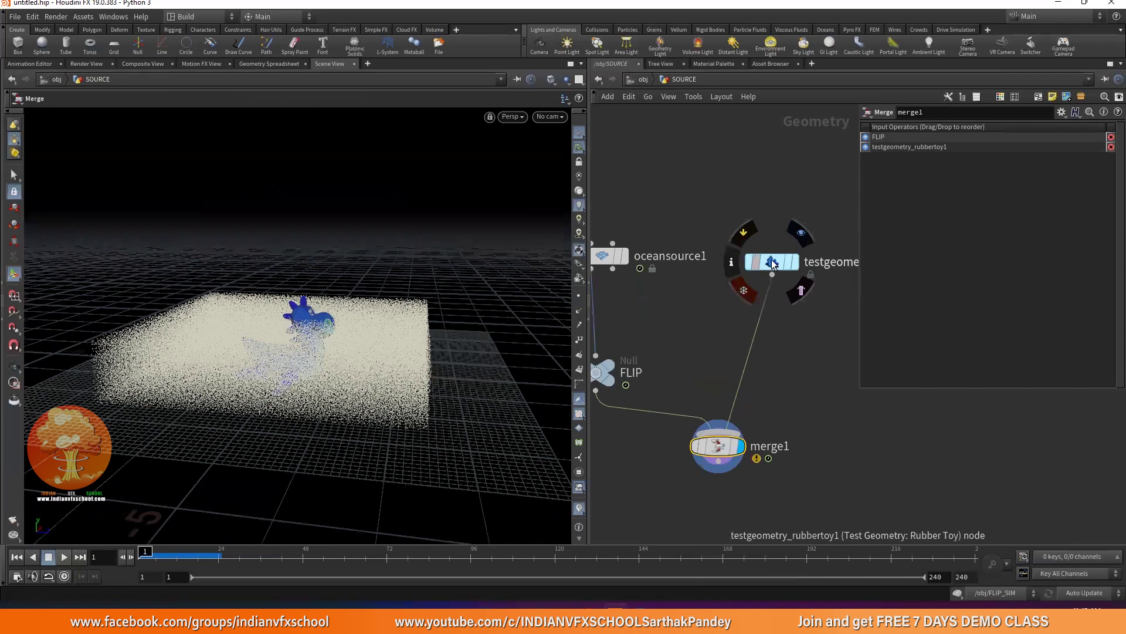
{"action": "left_click", "coordinate": [773, 261]}
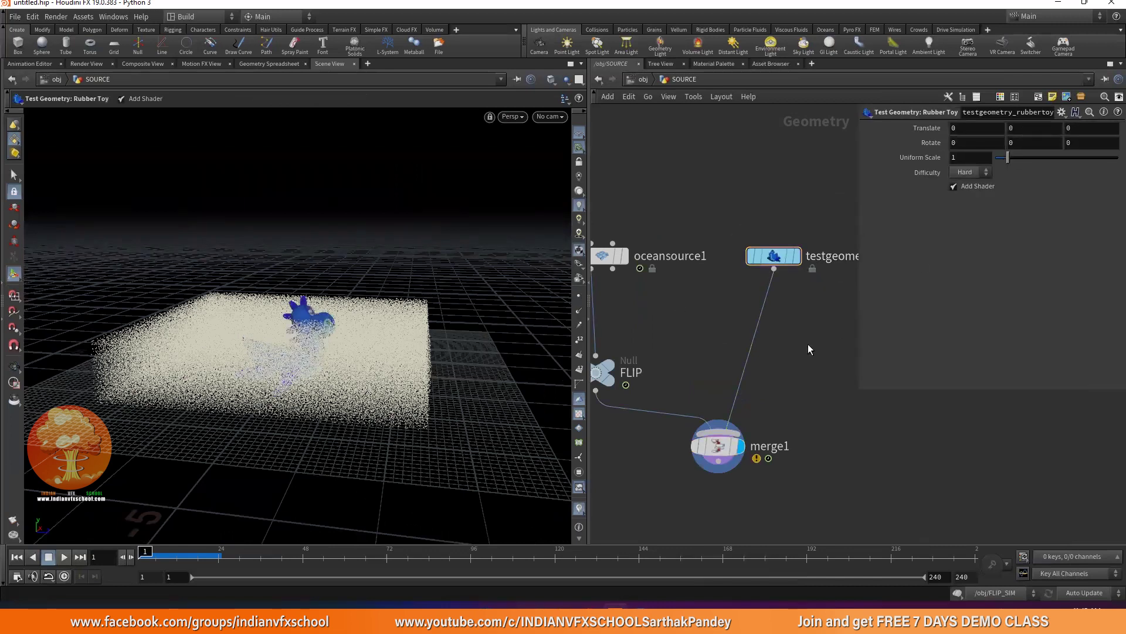
- Insert transform1 between the rubber toy and merge1 and raise the toy to Y 0.703498
{"action": "key", "text": "Tab"}
{"action": "type", "text": "TR"}
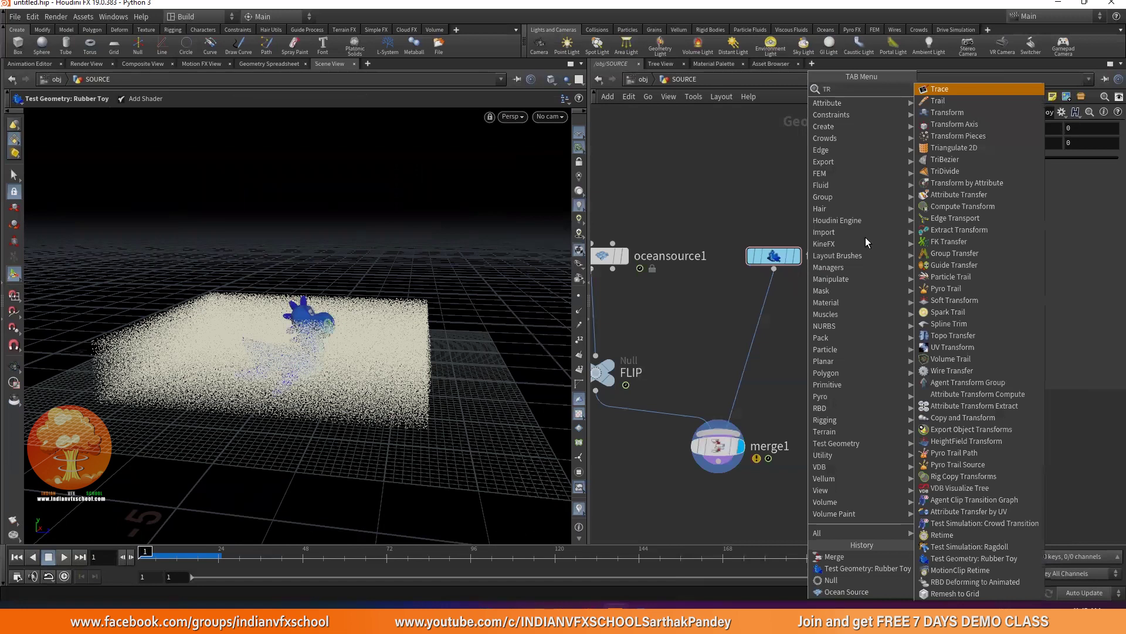
{"action": "left_click", "coordinate": [946, 113]}
{"action": "left_click", "coordinate": [795, 321]}
{"action": "left_click_drag", "start_coordinate": [806, 317], "coordinate": [786, 317]}
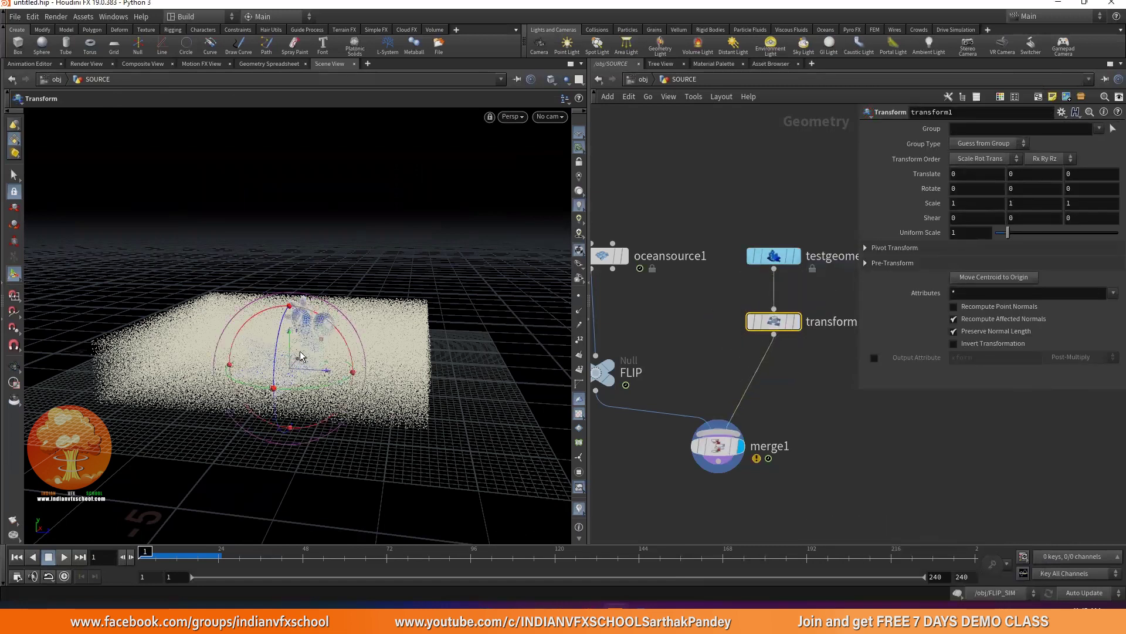
{"action": "left_click_drag", "start_coordinate": [291, 337], "coordinate": [289, 301]}
- Set Rotate X to $F*5 and play to watch the toy spin
{"action": "left_click", "coordinate": [967, 188]}
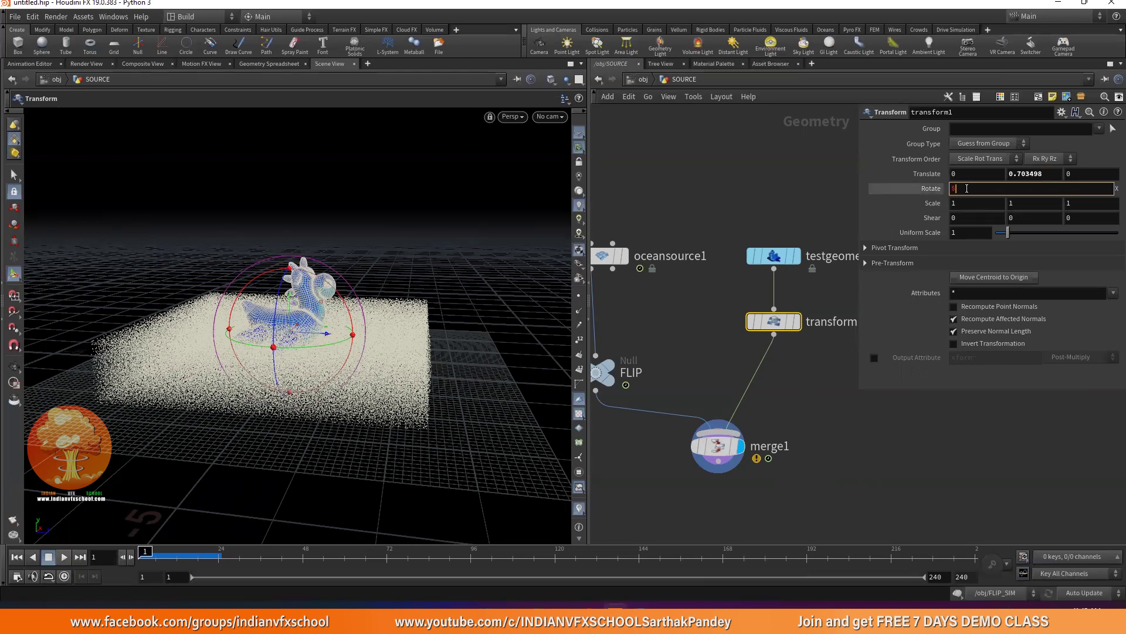
{"action": "type", "text": "$F"}
{"action": "key", "text": "Return"}
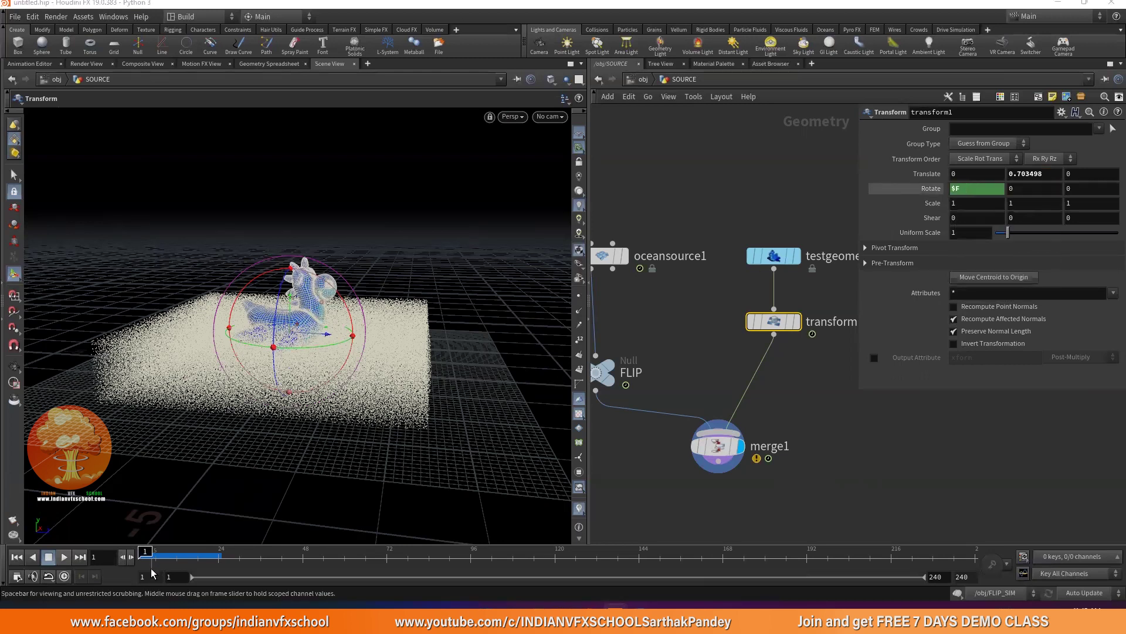
{"action": "left_click_drag", "start_coordinate": [154, 554], "coordinate": [228, 552]}
{"action": "left_click", "coordinate": [16, 557]}
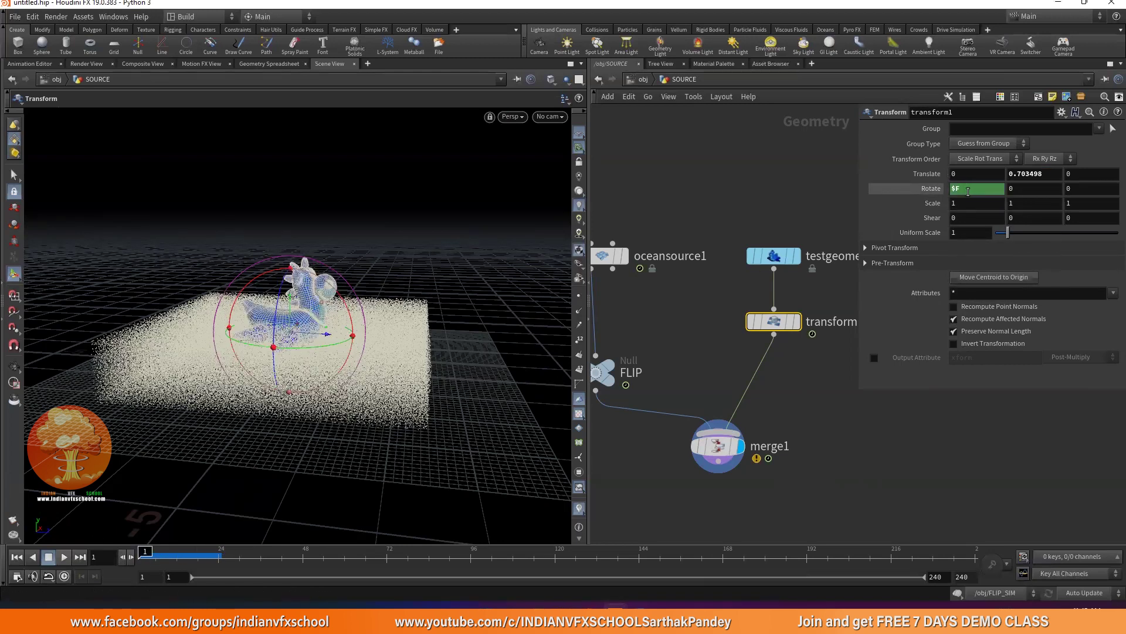
{"action": "left_click", "coordinate": [975, 189]}
{"action": "type", "text": "*5"}
{"action": "key", "text": "Return"}
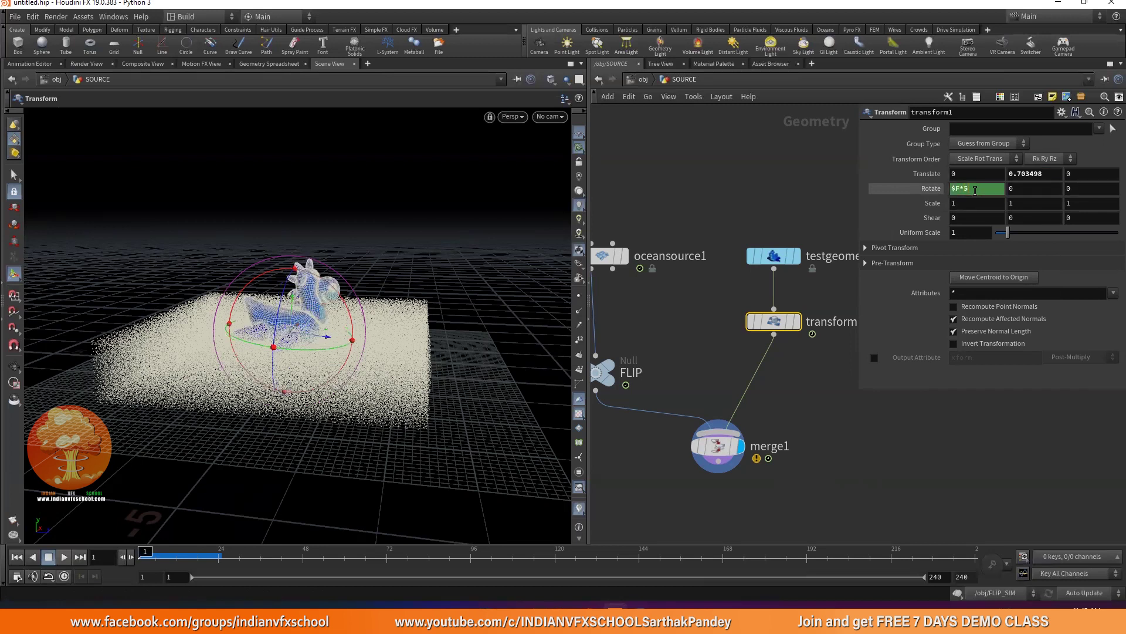
{"action": "left_click", "coordinate": [65, 557]}
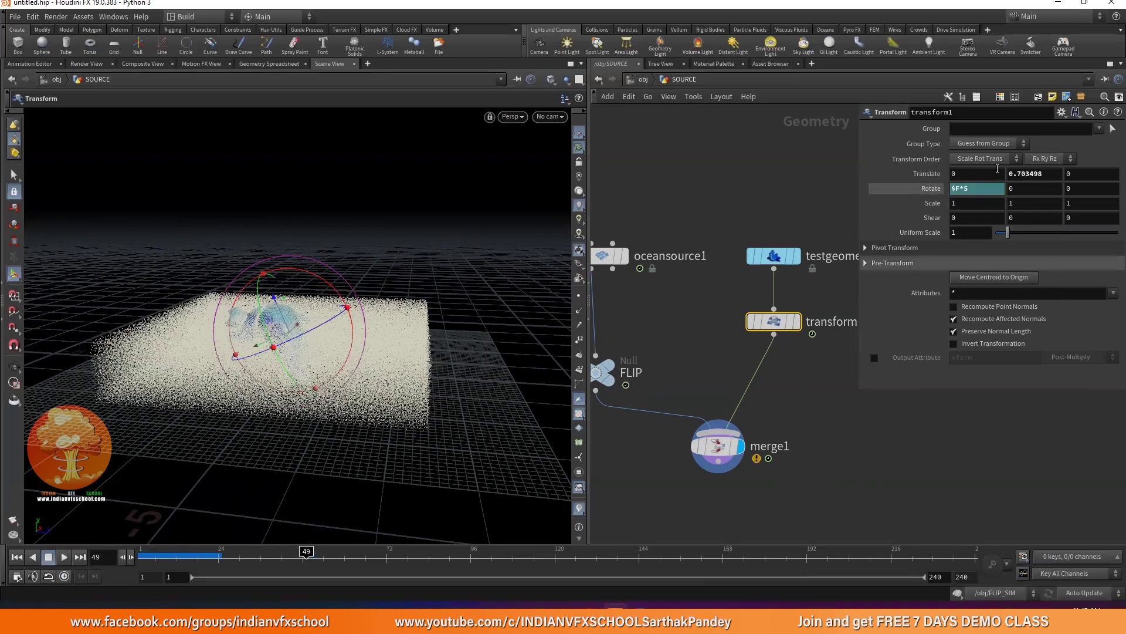
- Copy the $F*5 expression into Rotate Y and Rotate Z, then play the animation
{"action": "left_click", "coordinate": [967, 188]}
{"action": "key", "text": "ctrl+c"}
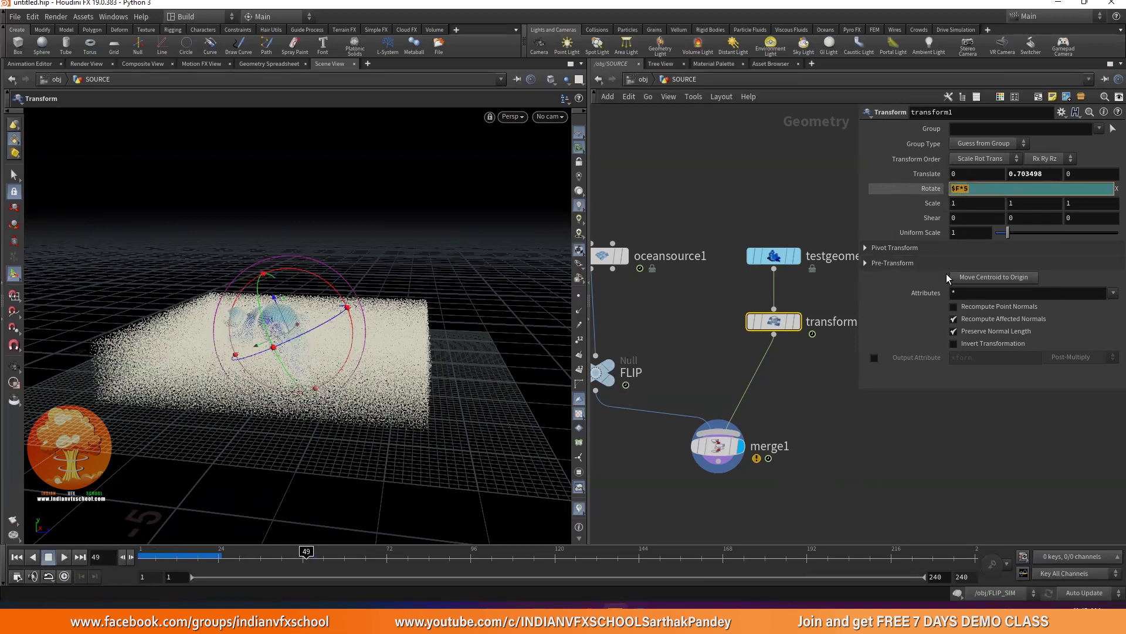
{"action": "type", "text": "0"}
{"action": "key", "text": "Return"}
{"action": "left_click", "coordinate": [1025, 187]}
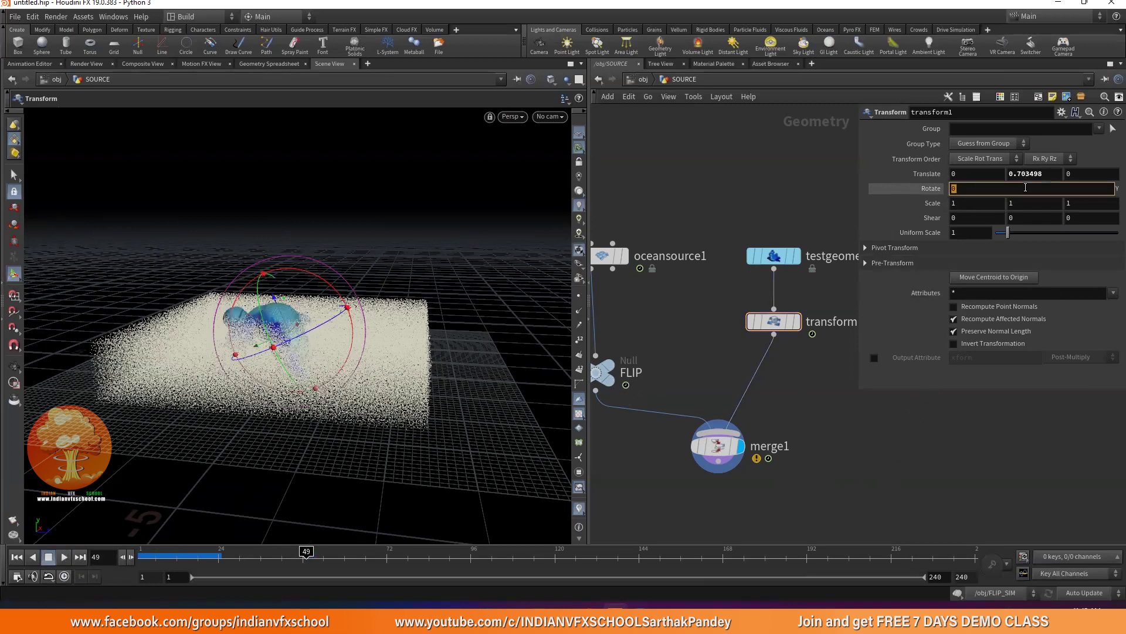
{"action": "key", "text": "ctrl+v"}
{"action": "key", "text": "Return"}
{"action": "left_click", "coordinate": [1086, 186]}
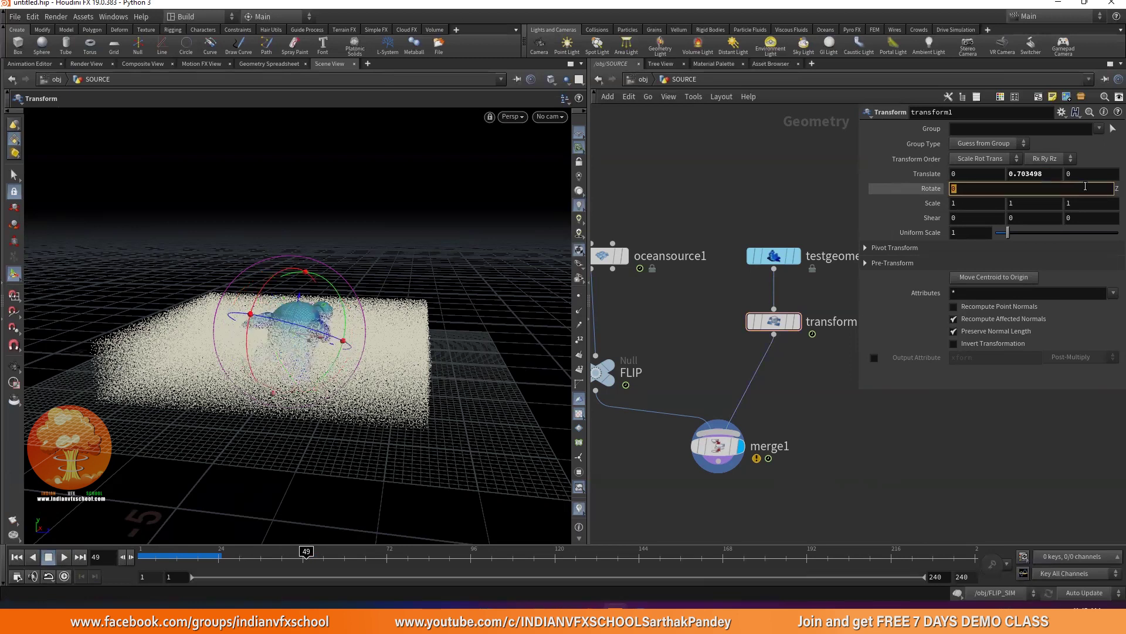
{"action": "key", "text": "ctrl+v"}
{"action": "key", "text": "Return"}
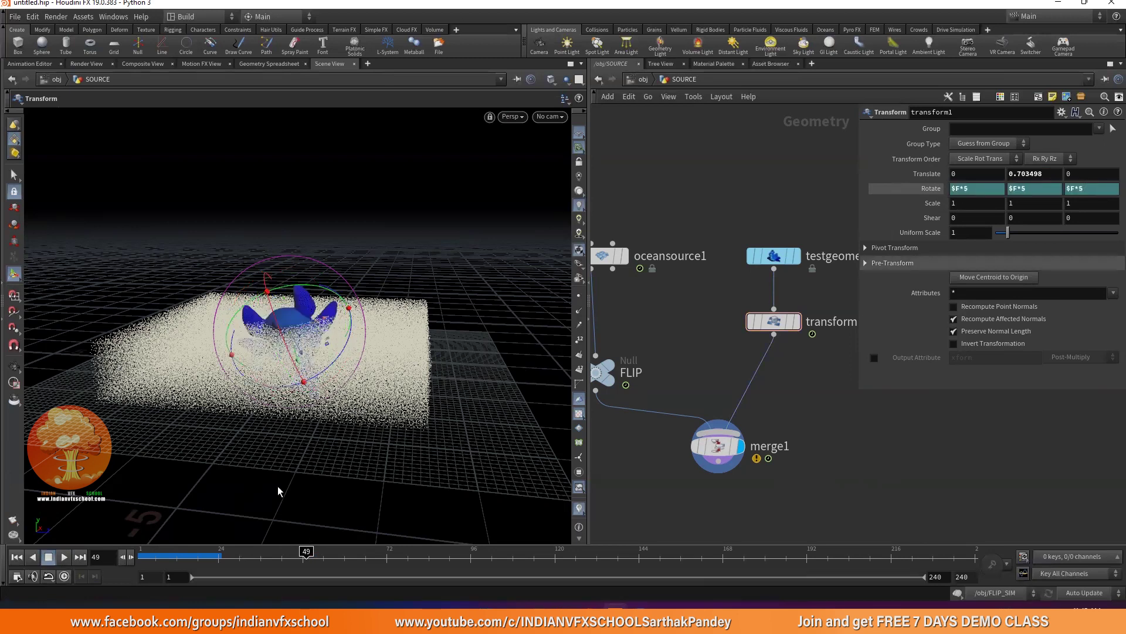
{"action": "left_click", "coordinate": [64, 557]}
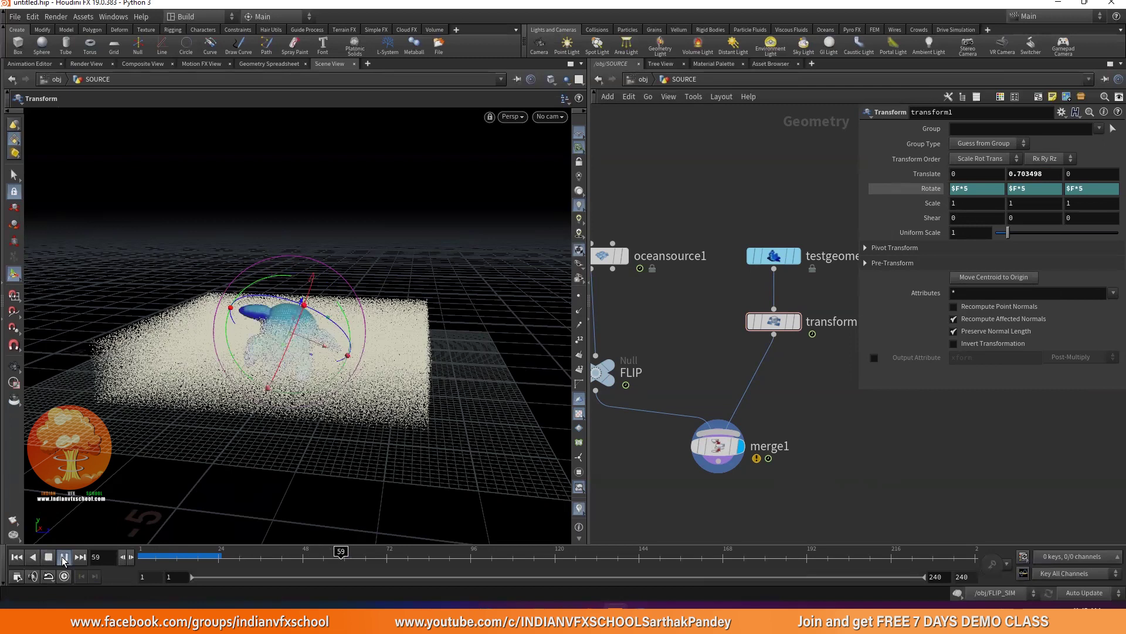
{"action": "left_click", "coordinate": [47, 558]}
{"action": "scroll", "coordinate": [702, 397], "scroll_direction": "down", "scroll_amount": 3}
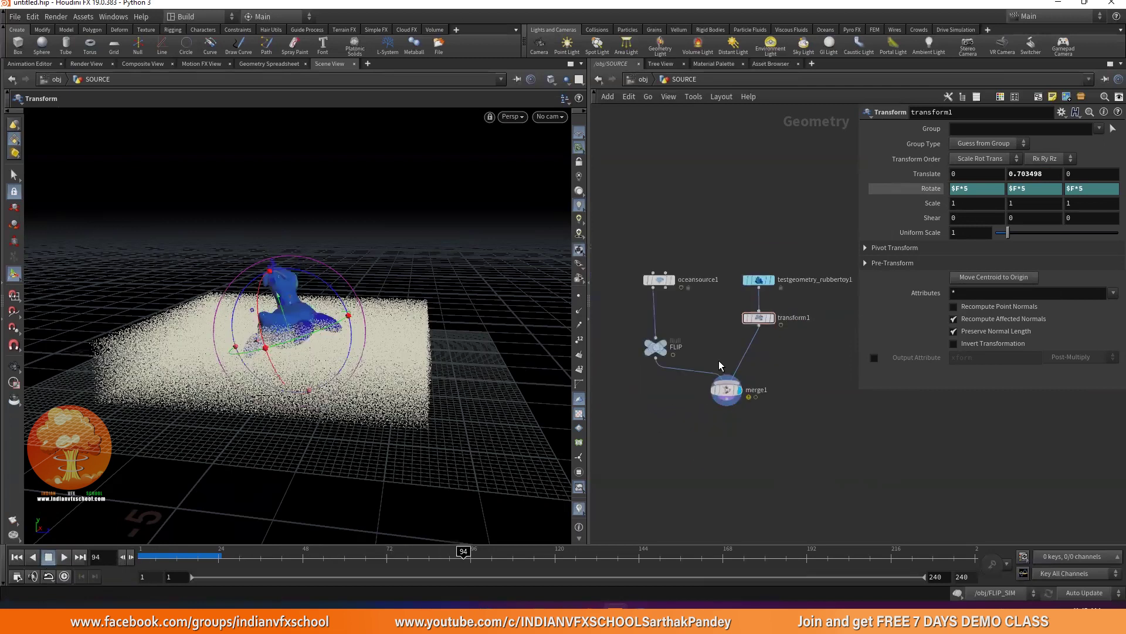
- Move merge1 aside, tidy the layout, and place a Collision Source node below transform1
{"action": "left_click_drag", "start_coordinate": [725, 395], "coordinate": [646, 416]}
{"action": "key", "text": "l"}
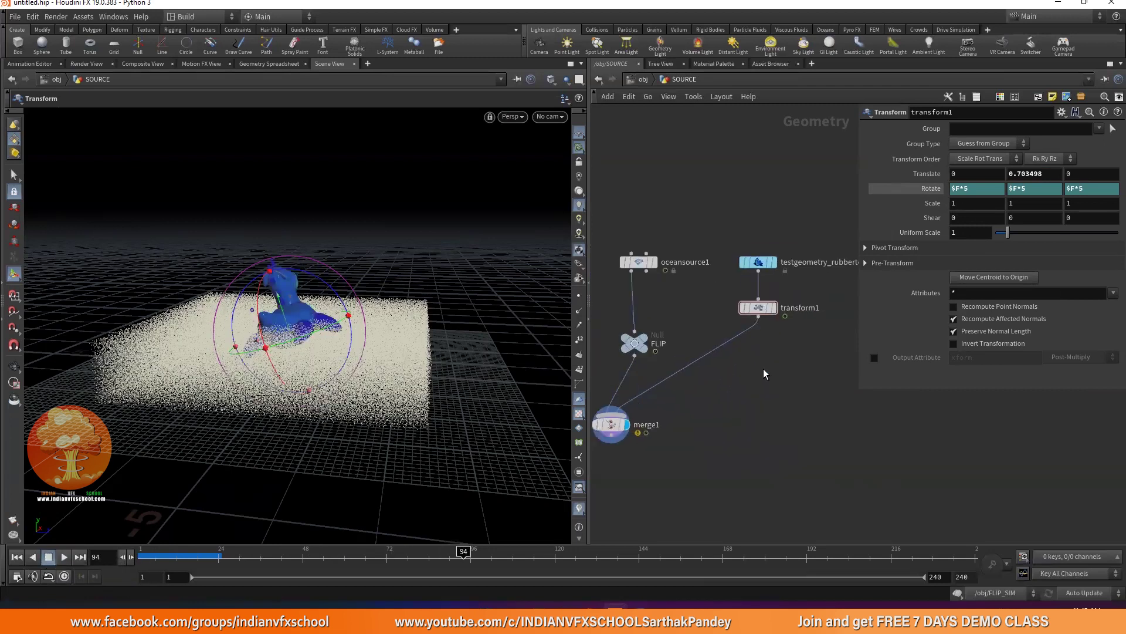
{"action": "key", "text": "Tab"}
{"action": "type", "text": "c"}
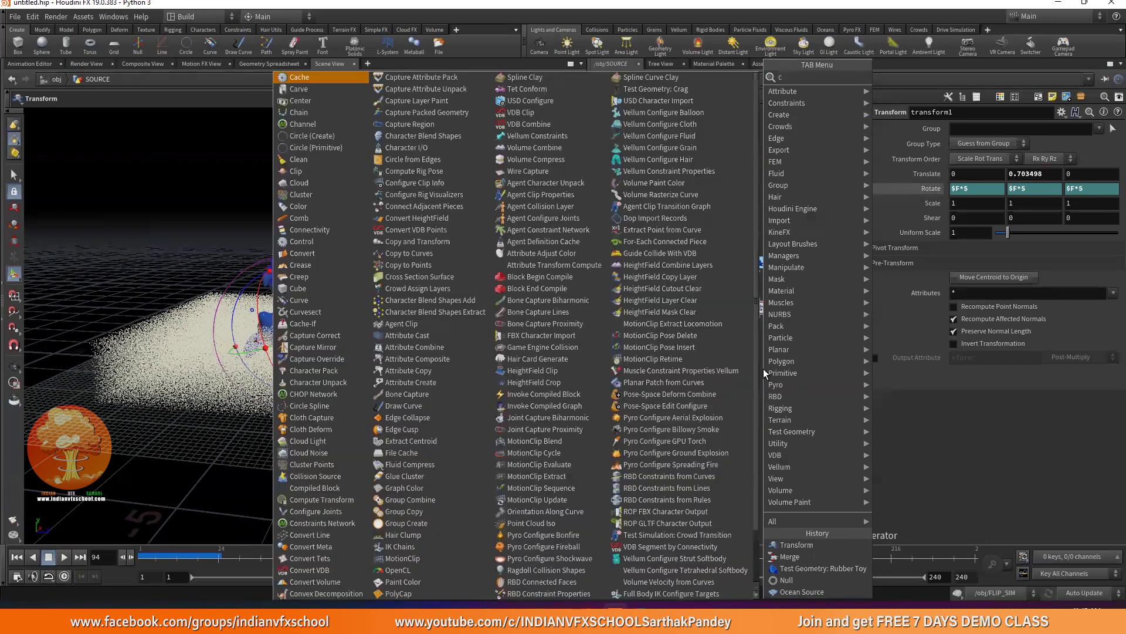
{"action": "key", "text": "BackSpace"}
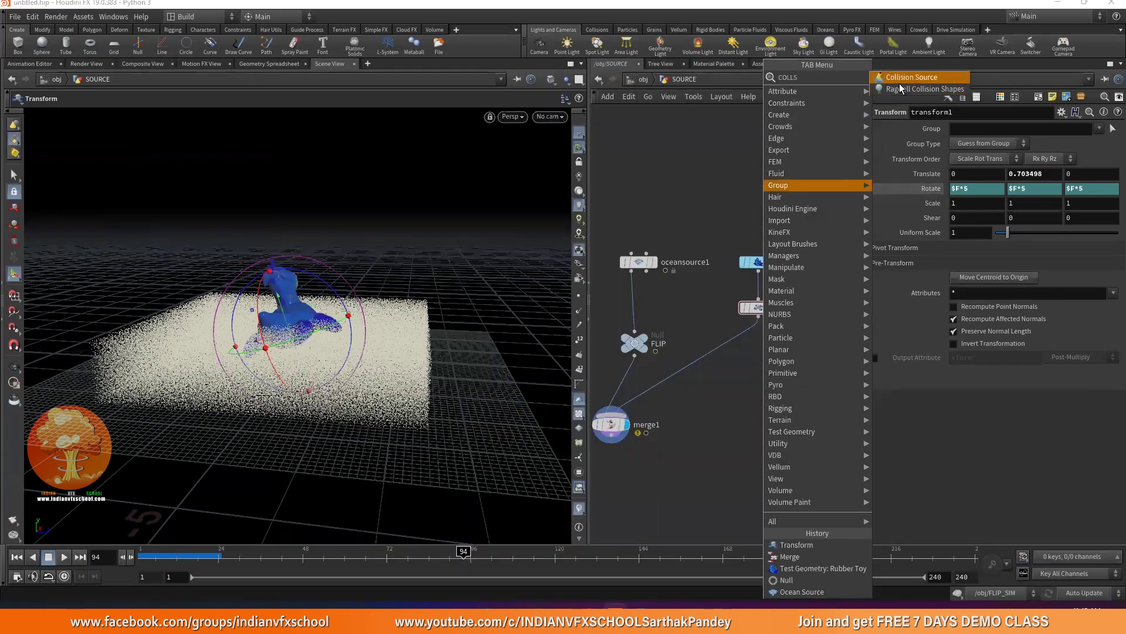
{"action": "key", "text": "Escape"}
{"action": "left_click", "coordinate": [759, 373]}
{"action": "scroll", "coordinate": [758, 365], "scroll_direction": "up", "scroll_amount": 3}
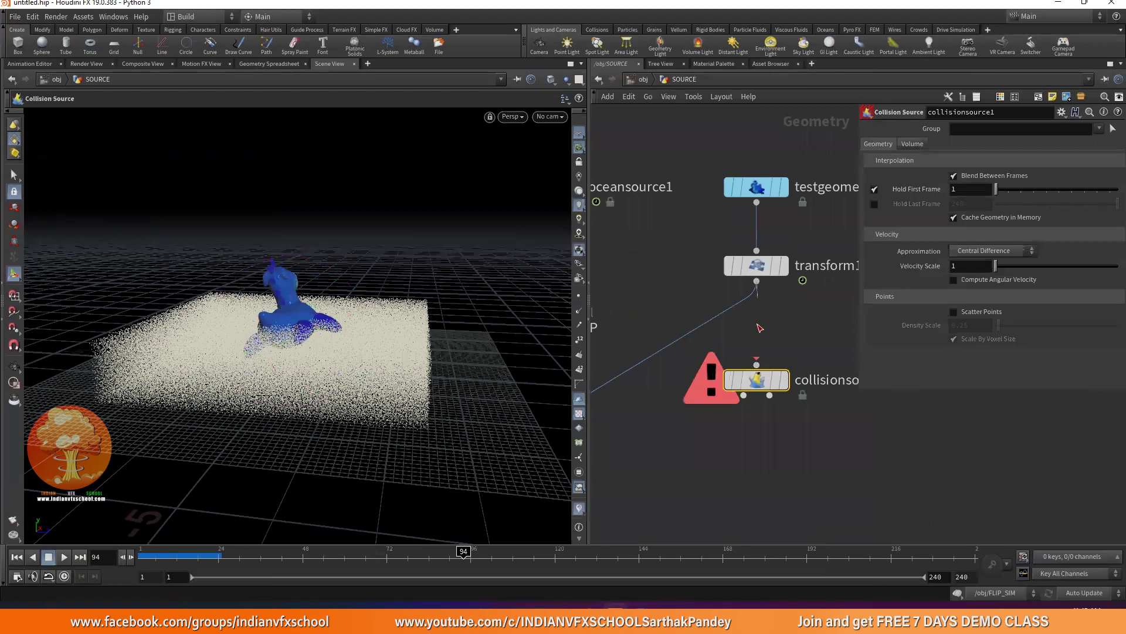
{"action": "scroll", "coordinate": [757, 352], "scroll_direction": "down", "scroll_amount": 3}
{"action": "scroll", "coordinate": [751, 393], "scroll_direction": "up", "scroll_amount": 2}
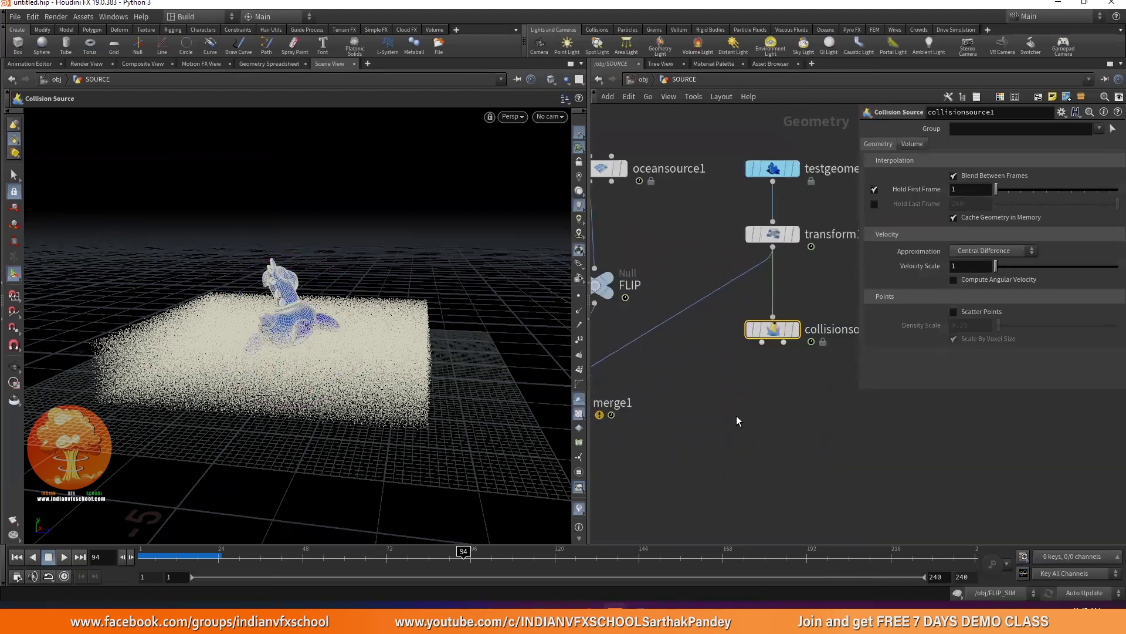
- Add a Null node positioned just below collisionsource1
{"action": "key", "text": "Tab"}
{"action": "type", "text": "null"}
{"action": "key", "text": "Return"}
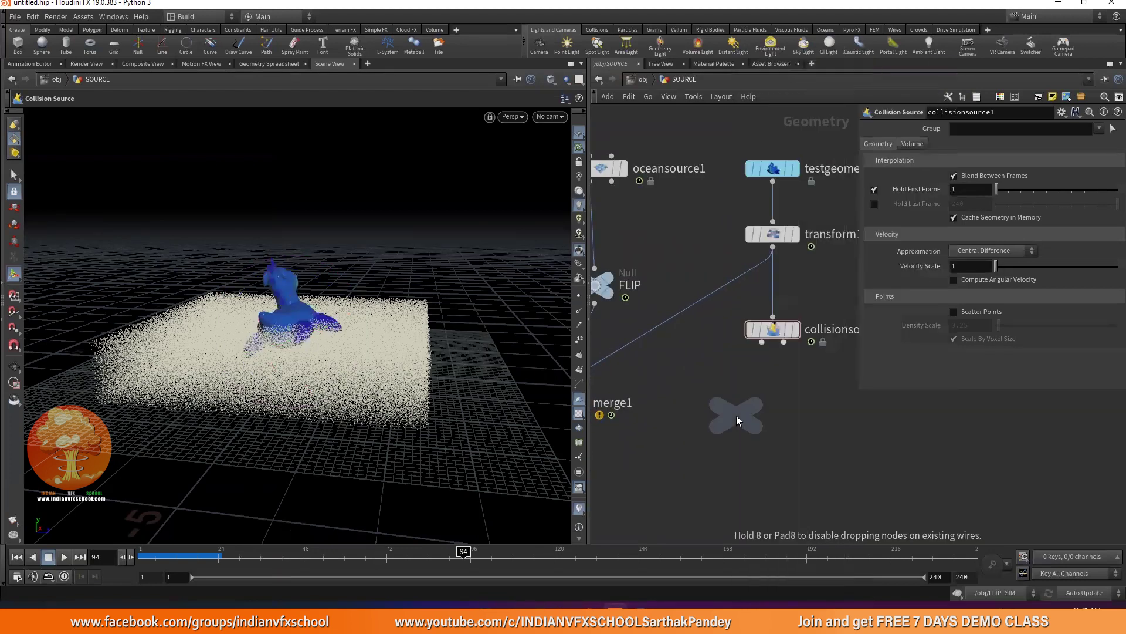
{"action": "left_click", "coordinate": [710, 438]}
{"action": "scroll", "coordinate": [779, 422], "scroll_direction": "down", "scroll_amount": 1}
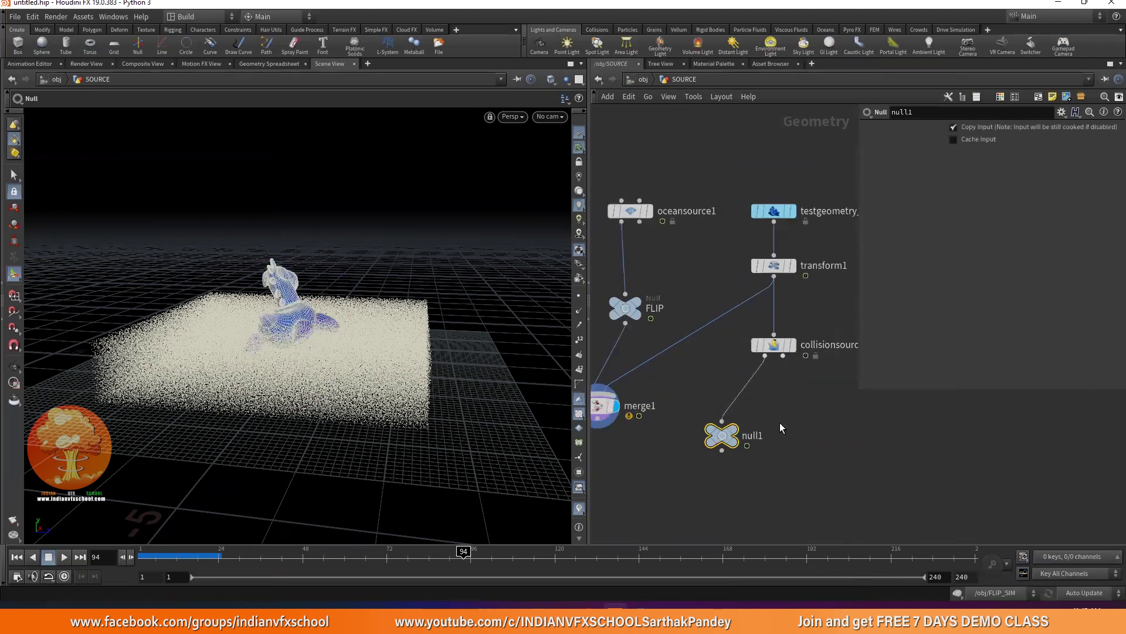
{"action": "scroll", "coordinate": [779, 422], "scroll_direction": "up", "scroll_amount": 2}
{"action": "left_click_drag", "start_coordinate": [677, 396], "coordinate": [673, 417]}
{"action": "scroll", "coordinate": [740, 283], "scroll_direction": "down", "scroll_amount": 3}
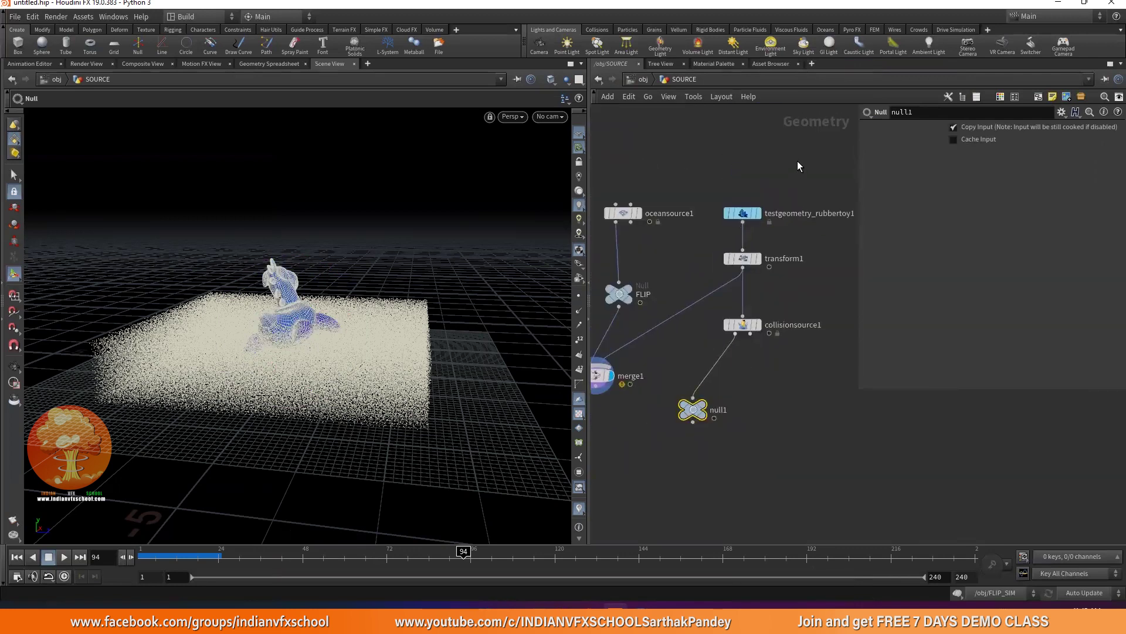
{"action": "scroll", "coordinate": [713, 381], "scroll_direction": "up", "scroll_amount": 2}
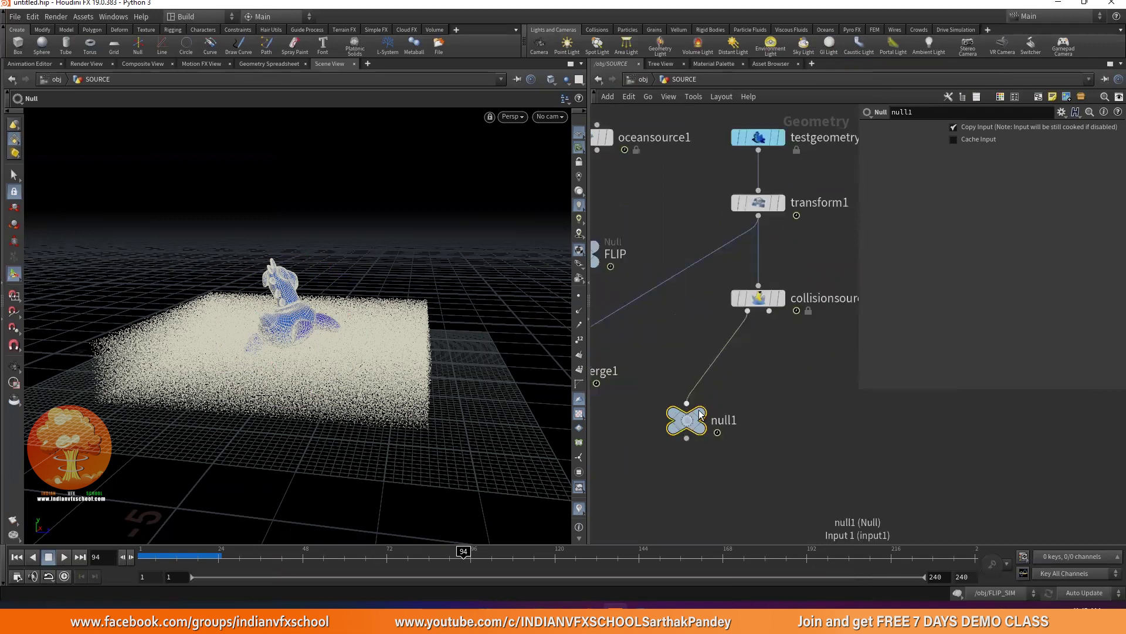
- Display null1 and rename it COLL
{"action": "left_click", "coordinate": [701, 414]}
{"action": "double_click", "coordinate": [728, 422]}
{"action": "double_click", "coordinate": [727, 421]}
{"action": "type", "text": "COLL"}
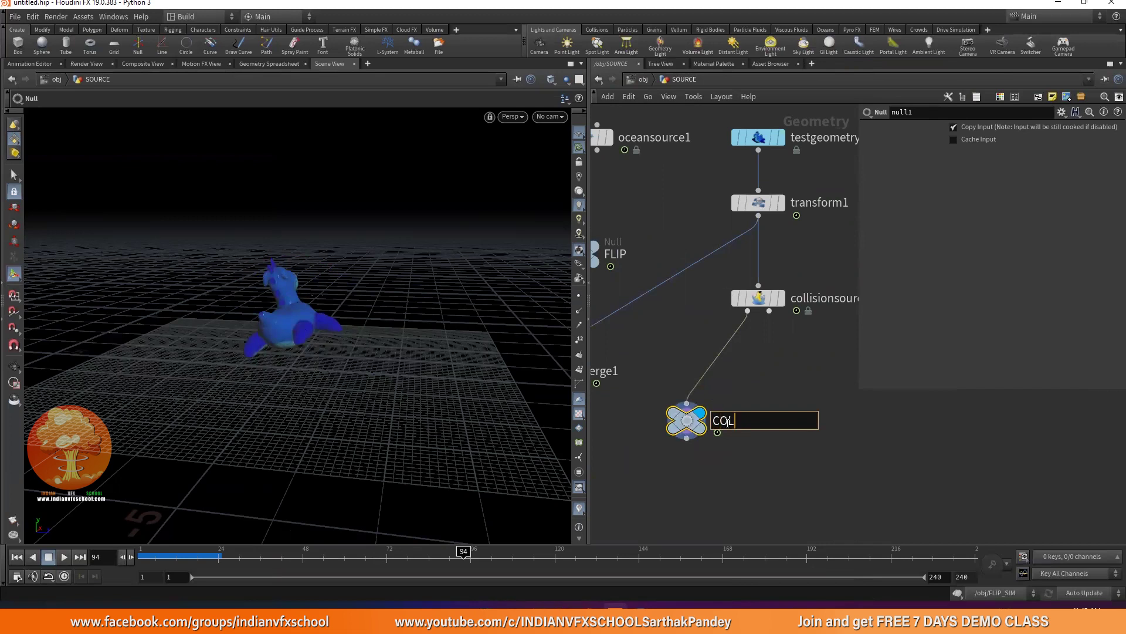
{"action": "key", "text": "Return"}
- Copy COLL as a second null from collisionsource1 named COLL_VDB, and inspect the toy's collision volume
{"action": "scroll", "coordinate": [724, 383], "scroll_direction": "down", "scroll_amount": 2}
{"action": "middle_click_drag", "start_coordinate": [724, 383], "coordinate": [700, 379]}
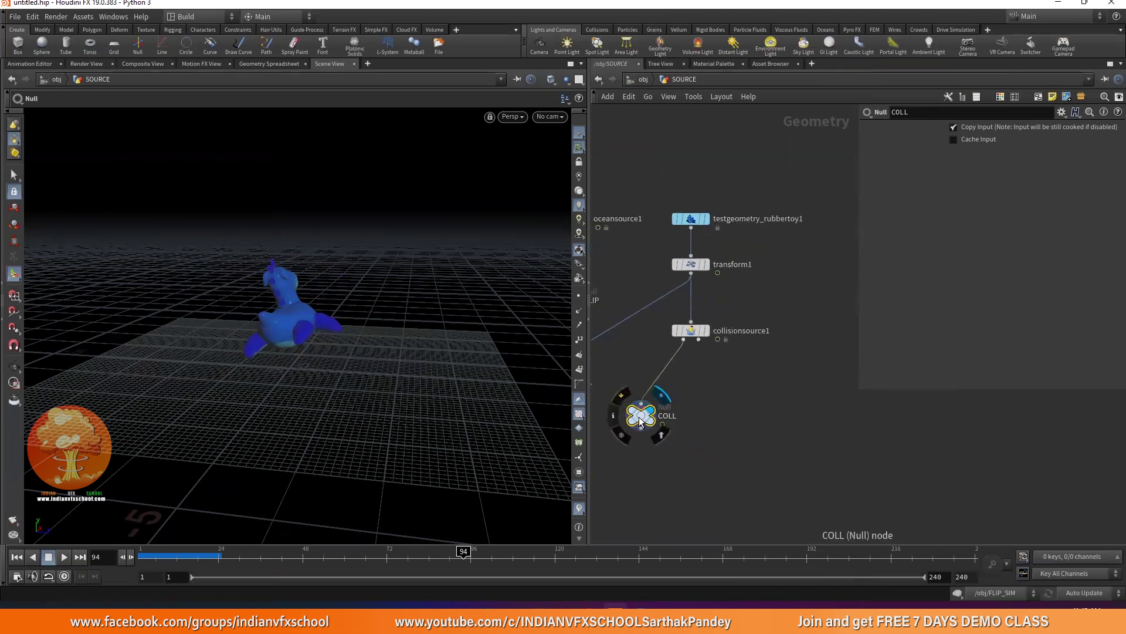
{"action": "left_click_drag", "start_coordinate": [639, 419], "coordinate": [779, 412], "text": "alt"}
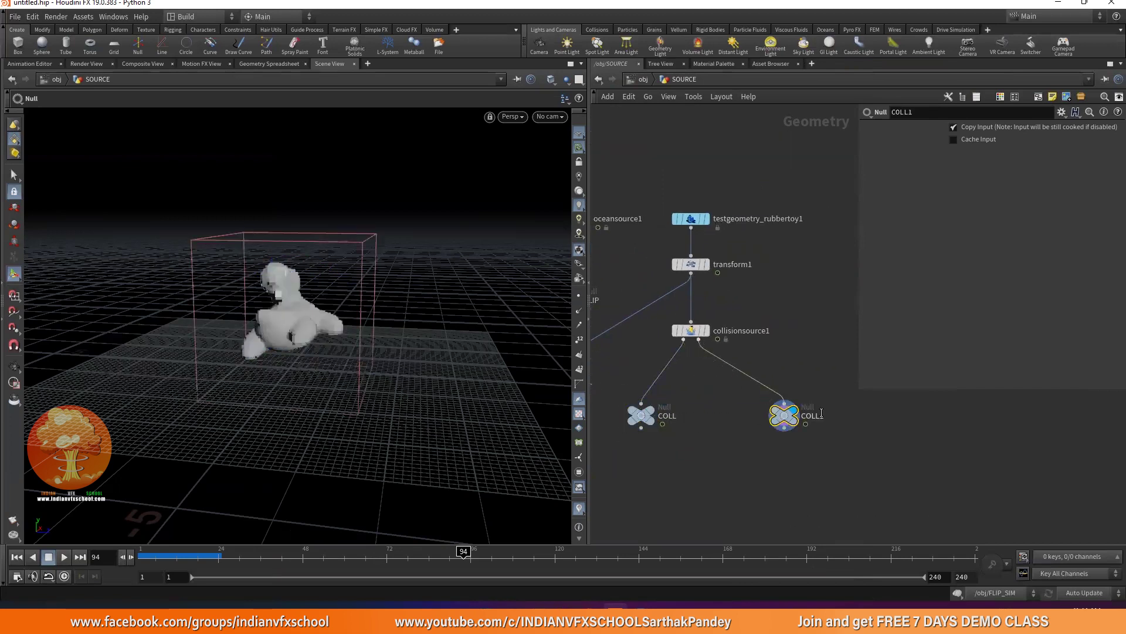
{"action": "double_click", "coordinate": [821, 414]}
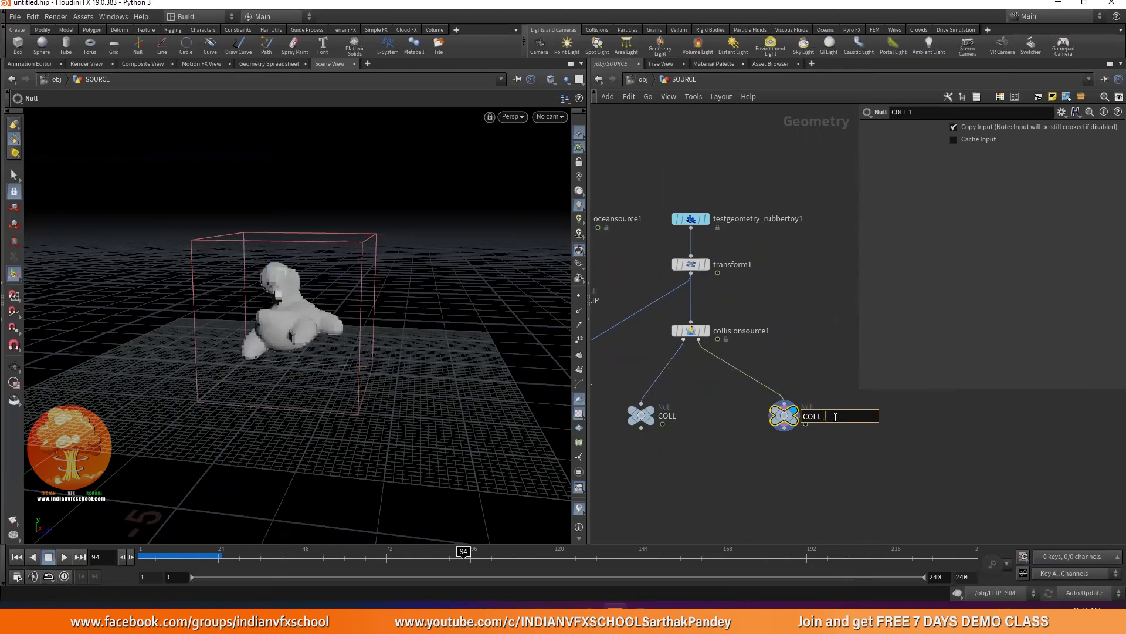
{"action": "type", "text": "COLL_VDB"}
{"action": "key", "text": "Return"}
{"action": "scroll", "coordinate": [749, 451], "scroll_direction": "down", "scroll_amount": 2}
{"action": "scroll", "coordinate": [755, 408], "scroll_direction": "up", "scroll_amount": 3}
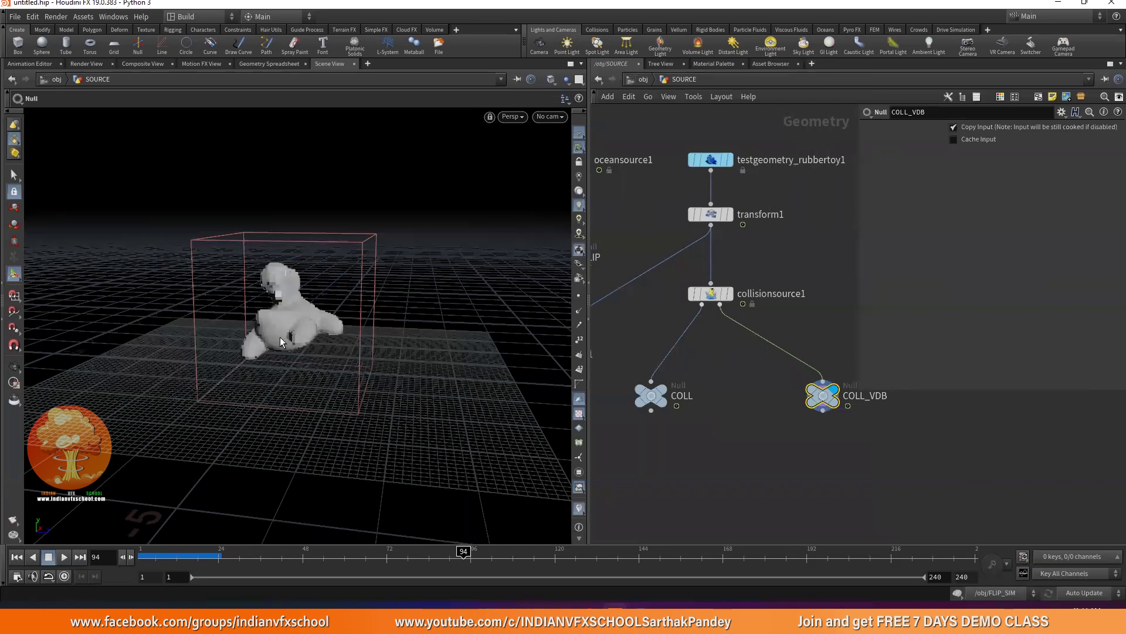
{"action": "key", "text": "Escape"}
{"action": "left_click_drag", "start_coordinate": [280, 336], "coordinate": [385, 334]}
{"action": "scroll", "coordinate": [261, 267], "scroll_direction": "up", "scroll_amount": 2}
{"action": "middle_click_drag", "start_coordinate": [252, 301], "coordinate": [265, 316]}
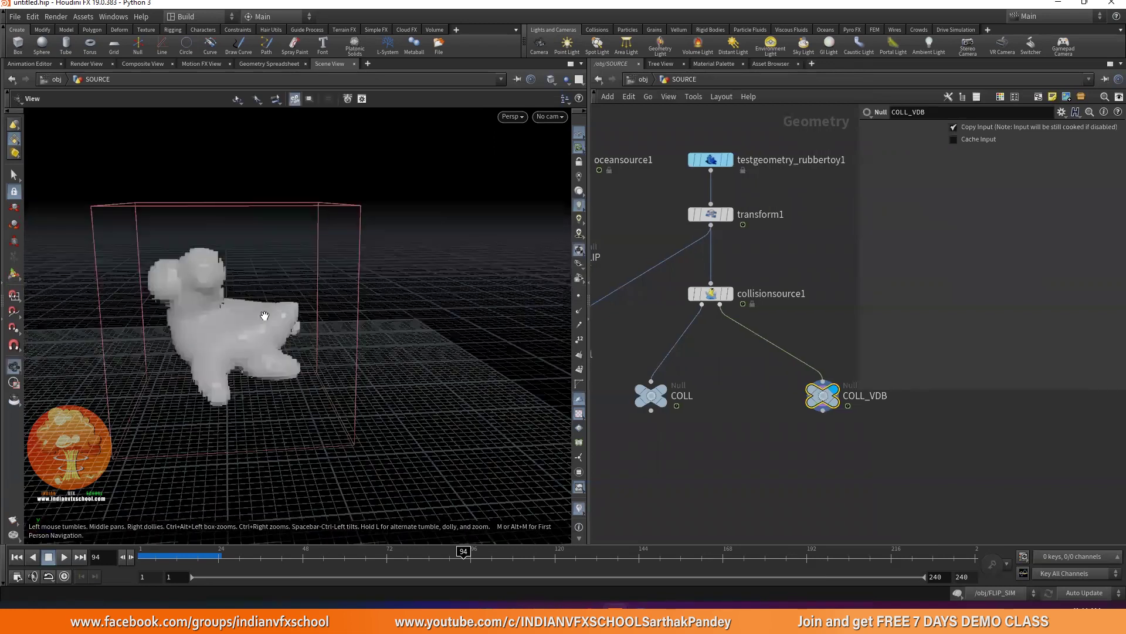
- Set collisionsource1's Volume Voxel Size to 0.03
{"action": "left_click", "coordinate": [728, 296]}
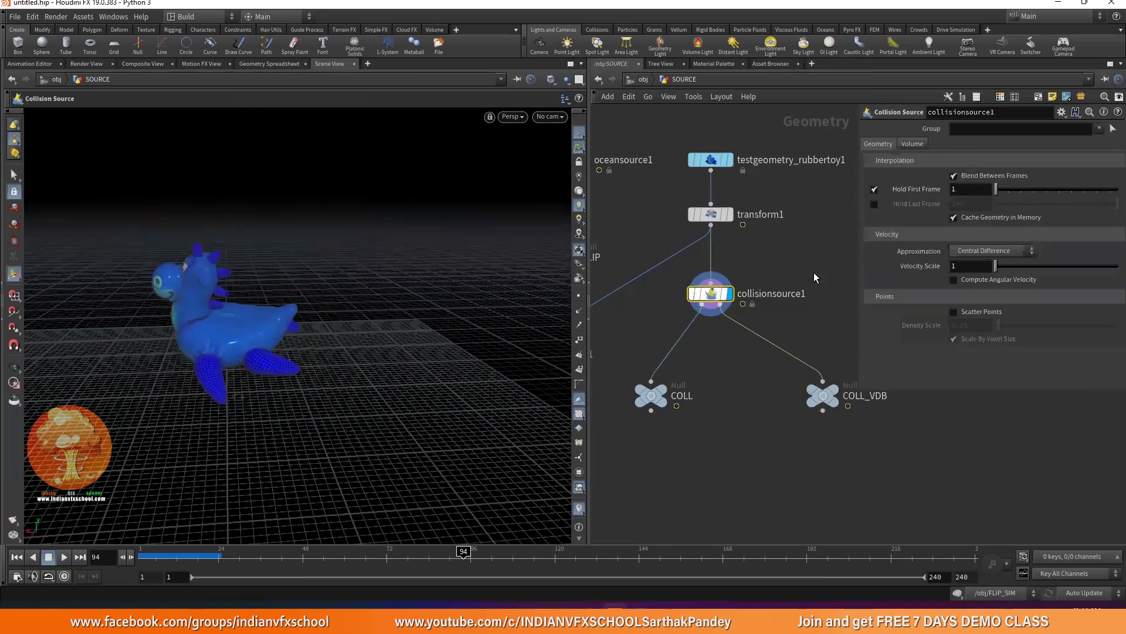
{"action": "left_click", "coordinate": [915, 143]}
{"action": "left_click", "coordinate": [981, 190]}
{"action": "type", "text": "0.03"}
{"action": "key", "text": "Return"}
- Display COLL_VDB and refine the Voxel Size to 0.01, then settle on 0.02
{"action": "left_click", "coordinate": [846, 369]}
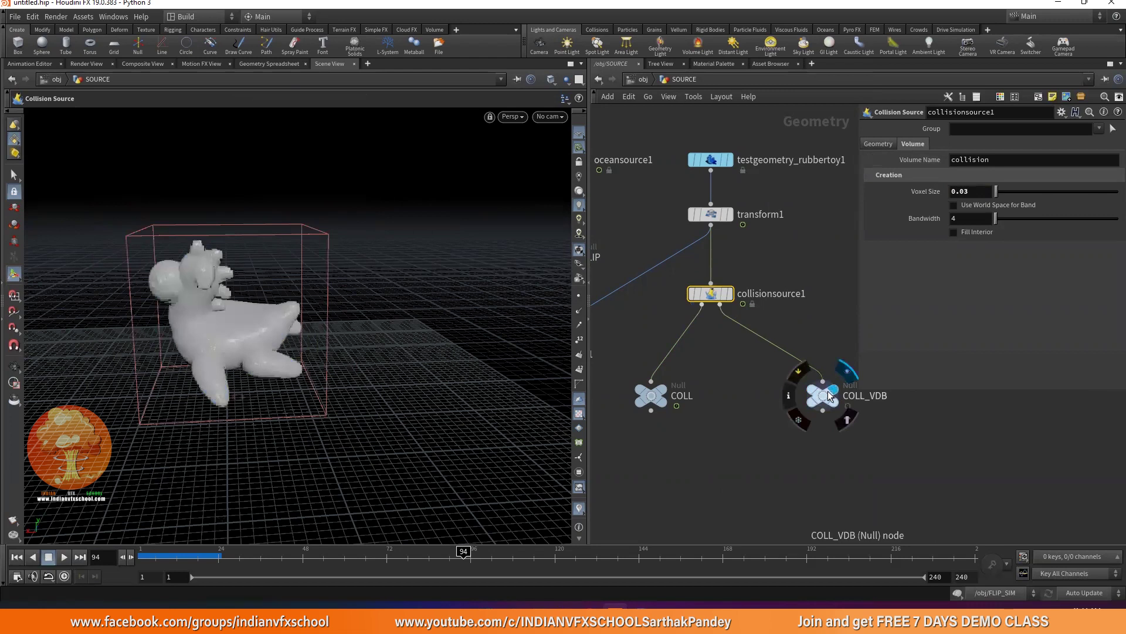
{"action": "left_click", "coordinate": [823, 396]}
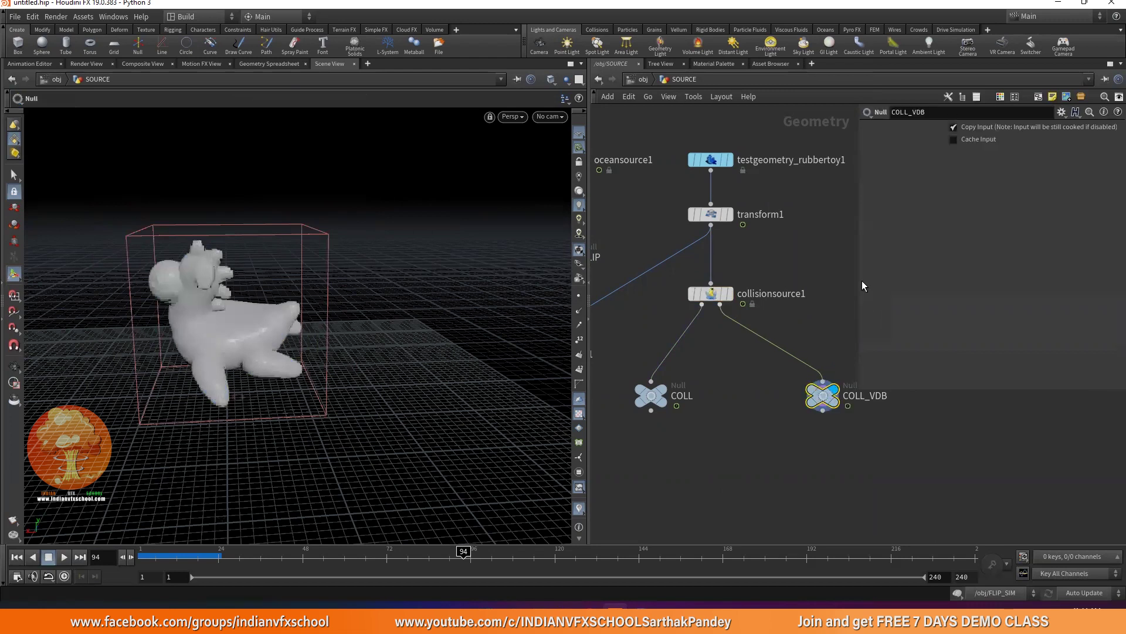
{"action": "left_click", "coordinate": [711, 293]}
{"action": "left_click", "coordinate": [972, 192]}
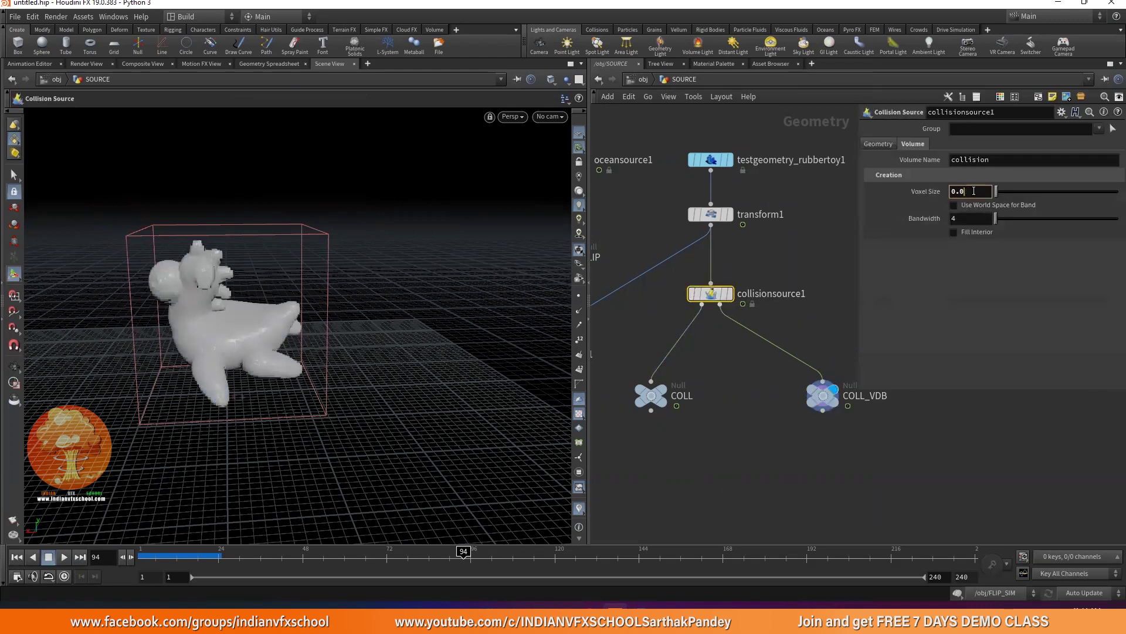
{"action": "type", "text": "1"}
{"action": "key", "text": "Return"}
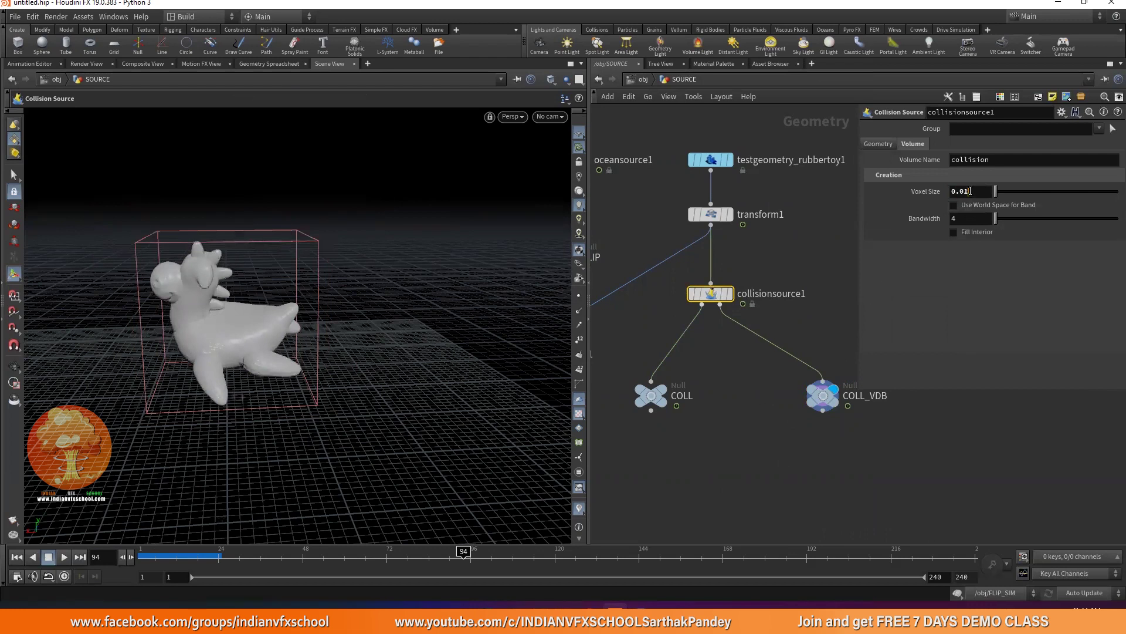
{"action": "left_click", "coordinate": [970, 192]}
{"action": "type", "text": "2"}
{"action": "key", "text": "Return"}
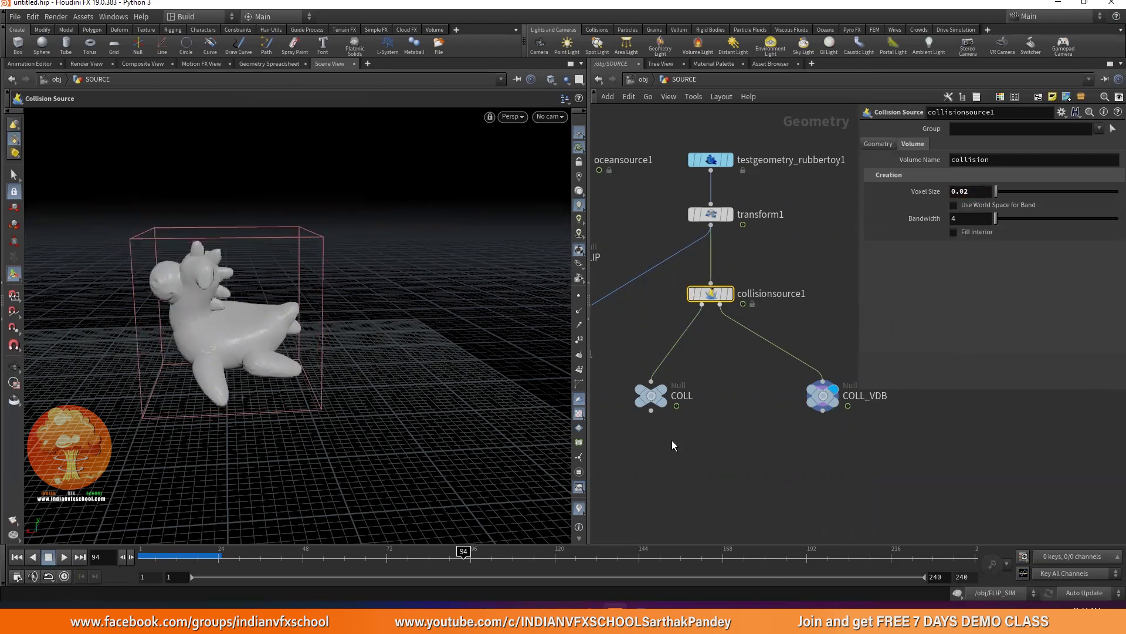
- Return to /obj, close the console error window, and enter the FLIP_SIM network
{"action": "scroll", "coordinate": [670, 442], "scroll_direction": "down", "scroll_amount": 5}
{"action": "scroll", "coordinate": [705, 415], "scroll_direction": "up", "scroll_amount": 3}
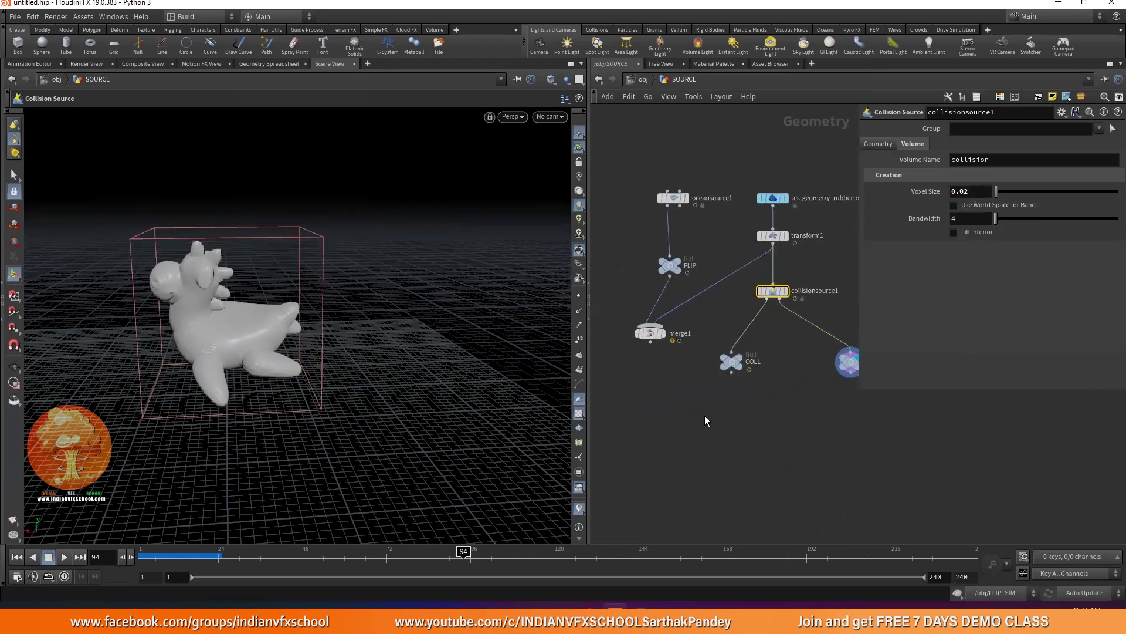
{"action": "left_click", "coordinate": [643, 79]}
{"action": "left_click", "coordinate": [705, 310]}
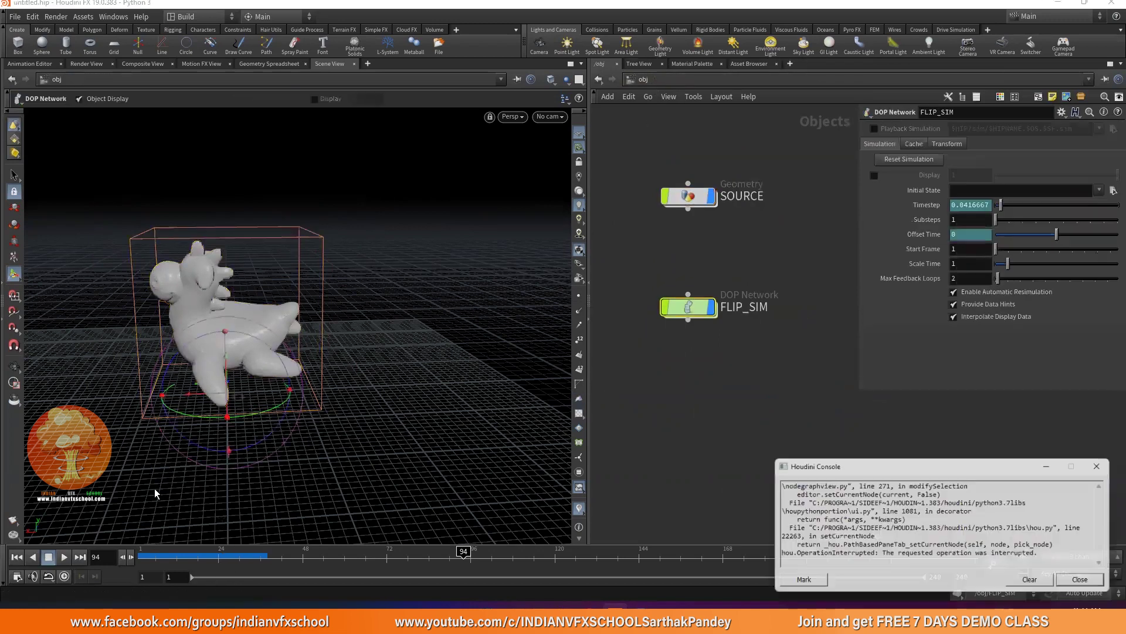
{"action": "left_click", "coordinate": [1090, 584]}
{"action": "double_click", "coordinate": [692, 310]}
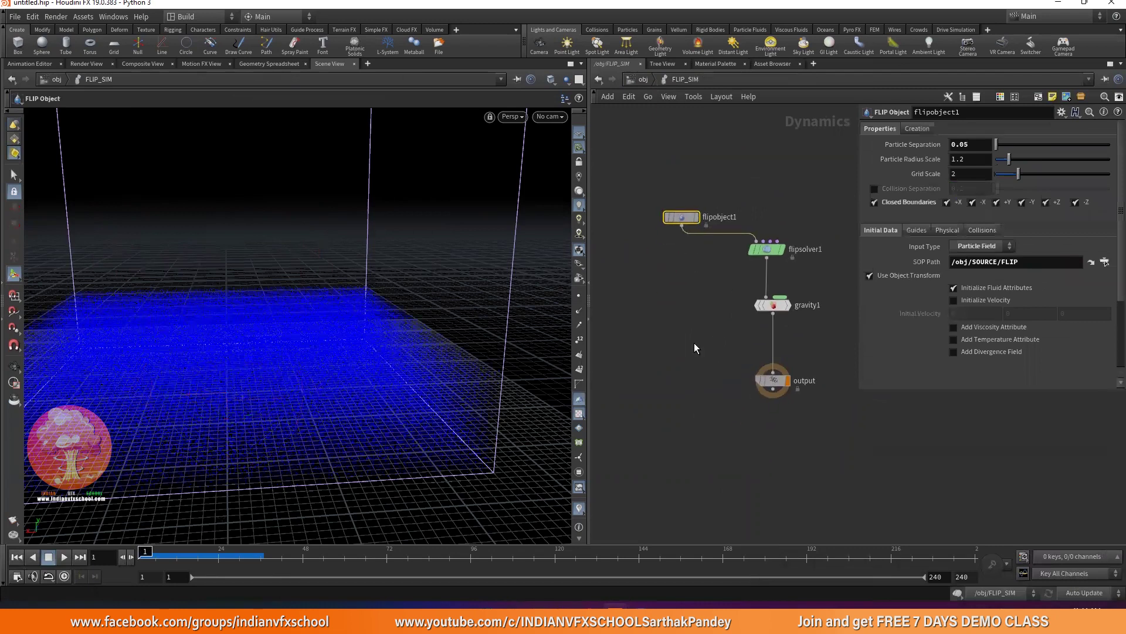
- Insert a Merge DOP, merge1, on the wire between gravity1 and output
{"action": "key", "text": "Tab"}
{"action": "type", "text": "MER"}
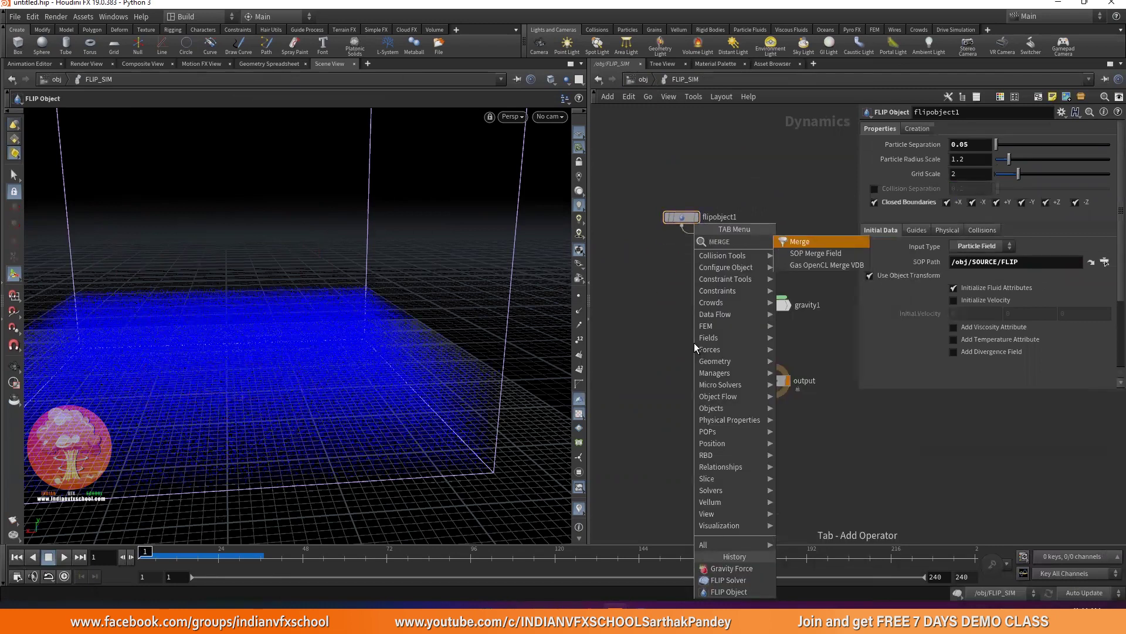
{"action": "key", "text": "Return"}
{"action": "left_click", "coordinate": [695, 342]}
{"action": "left_click", "coordinate": [776, 352]}
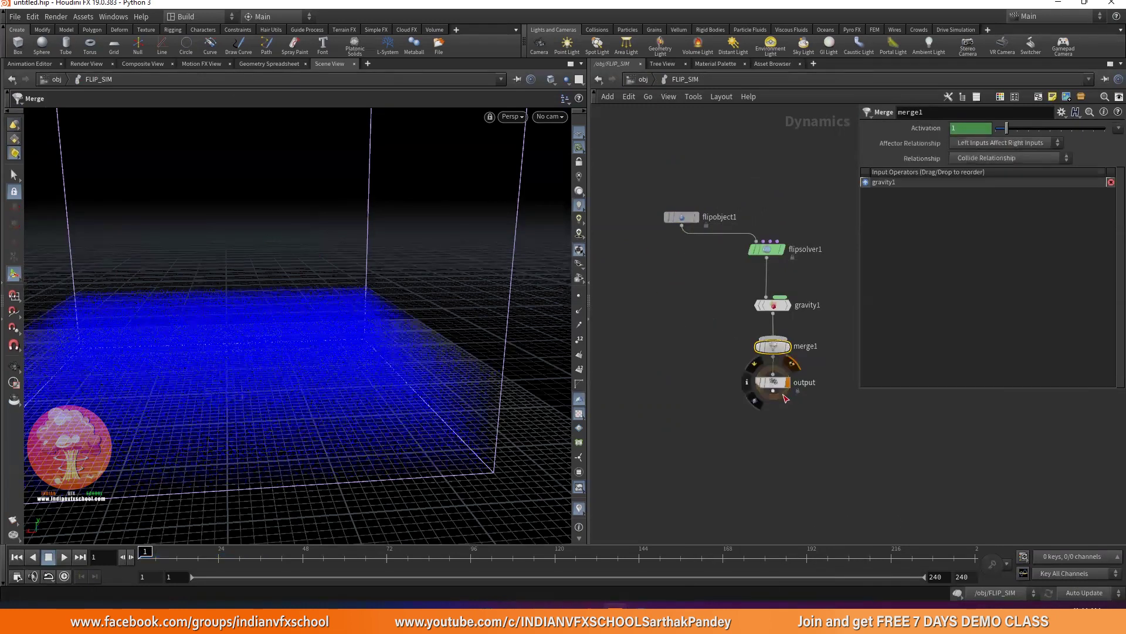
{"action": "left_click_drag", "start_coordinate": [777, 355], "coordinate": [779, 389]}
{"action": "key", "text": "Tab"}
{"action": "type", "text": "STAT"}
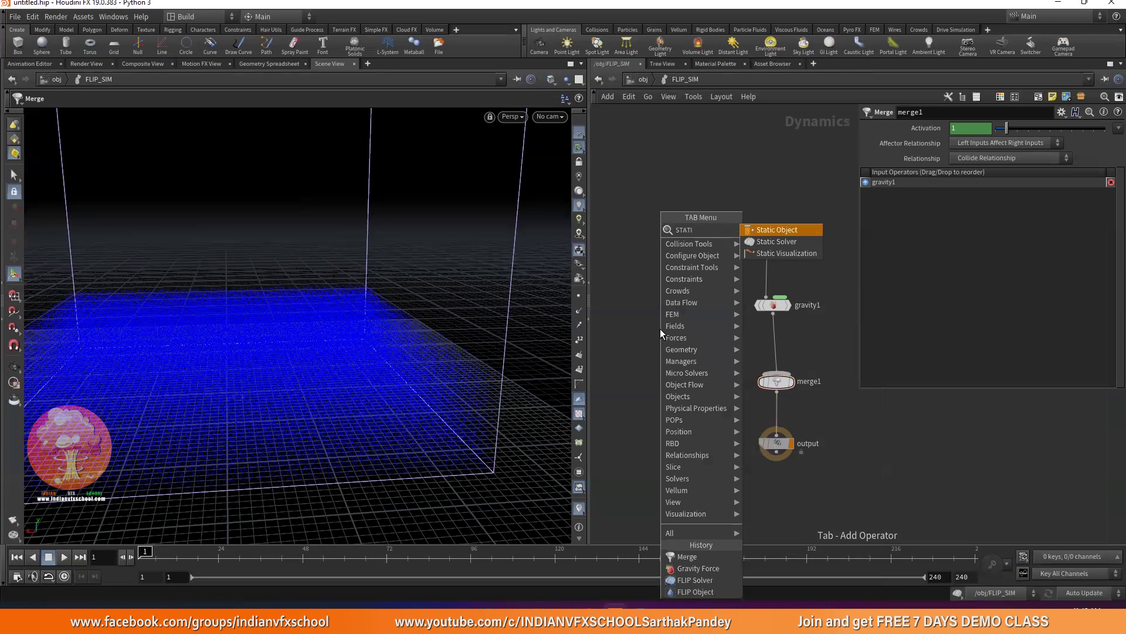
- Add staticobject1, wire it into merge1, and set its SOP Path to /obj/SOURCE/COLL
{"action": "key", "text": "Return"}
{"action": "left_click", "coordinate": [644, 320]}
{"action": "left_click_drag", "start_coordinate": [776, 372], "coordinate": [642, 321]}
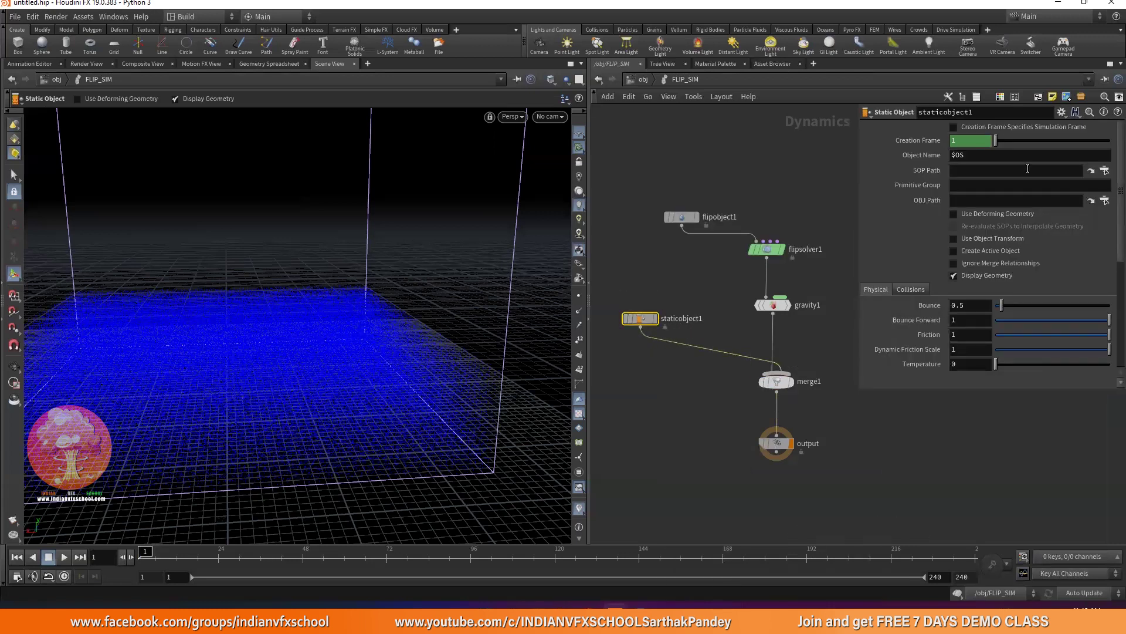
{"action": "left_click", "coordinate": [1090, 171]}
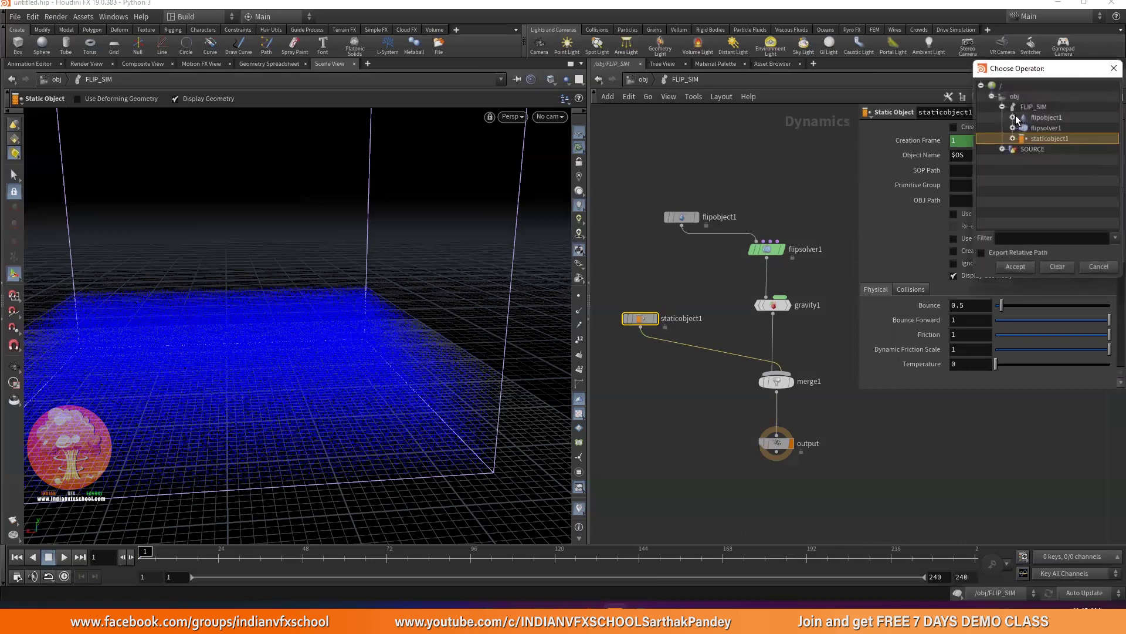
{"action": "left_click", "coordinate": [1003, 108]}
{"action": "left_click", "coordinate": [1003, 108]}
{"action": "left_click", "coordinate": [1004, 108]}
{"action": "left_click", "coordinate": [1003, 117]}
{"action": "left_click", "coordinate": [1039, 136]}
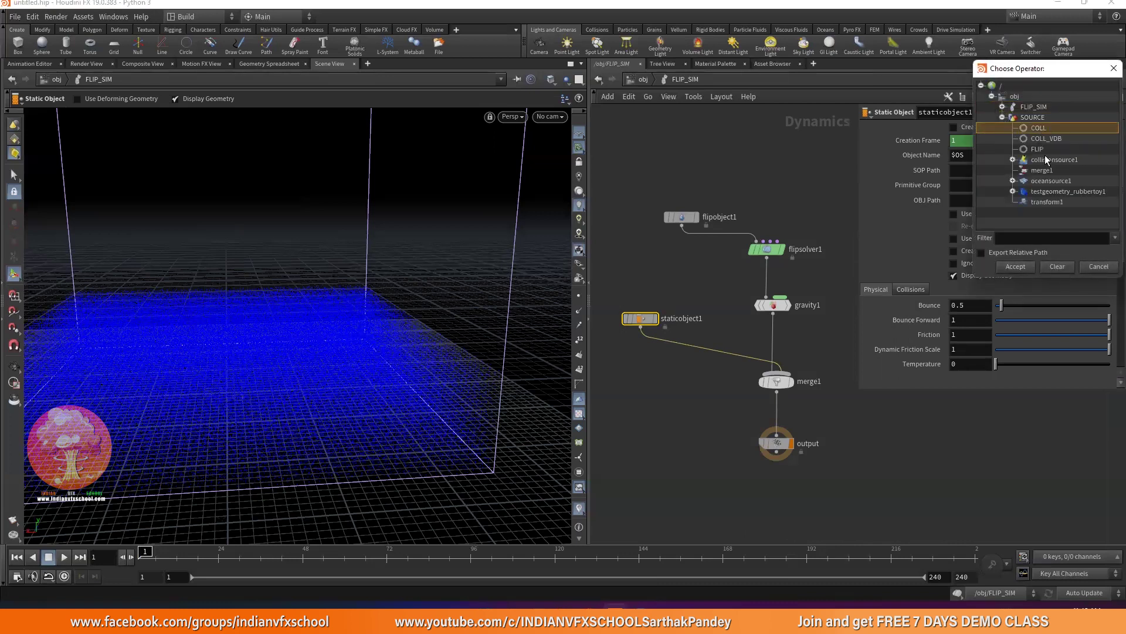
{"action": "left_click", "coordinate": [1016, 267]}
- Set the static object's collisions to Use Volume Collisions with Volume Sample mode
{"action": "scroll", "coordinate": [906, 228], "scroll_direction": "down", "scroll_amount": 3}
{"action": "left_click", "coordinate": [910, 228]}
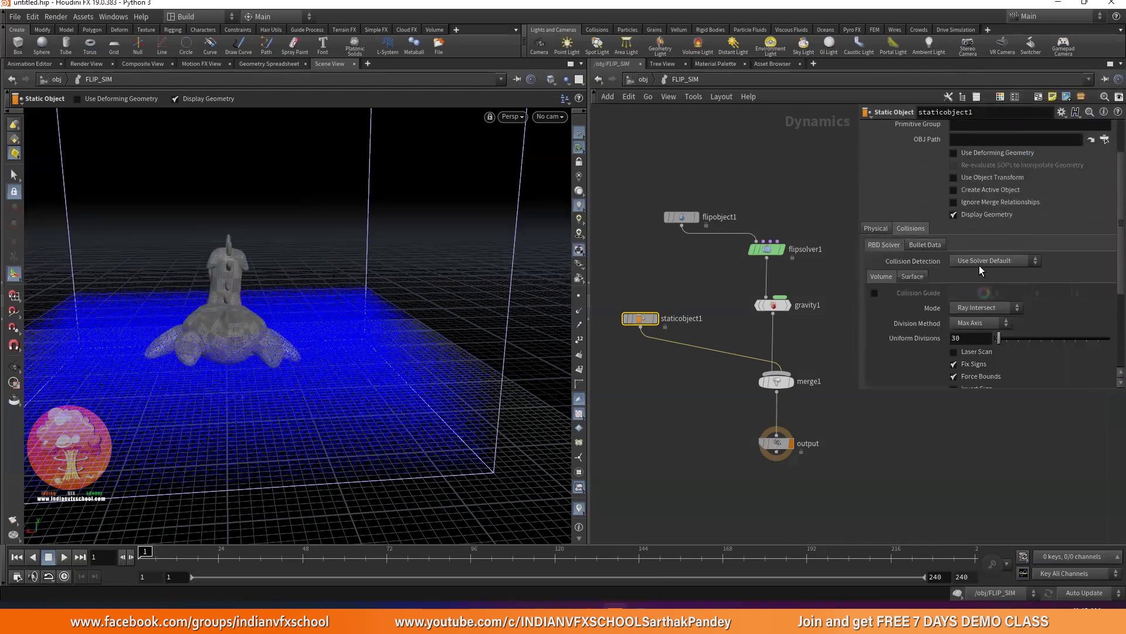
{"action": "left_click", "coordinate": [984, 264]}
{"action": "left_click", "coordinate": [984, 283]}
{"action": "scroll", "coordinate": [937, 247], "scroll_direction": "down", "scroll_amount": 3}
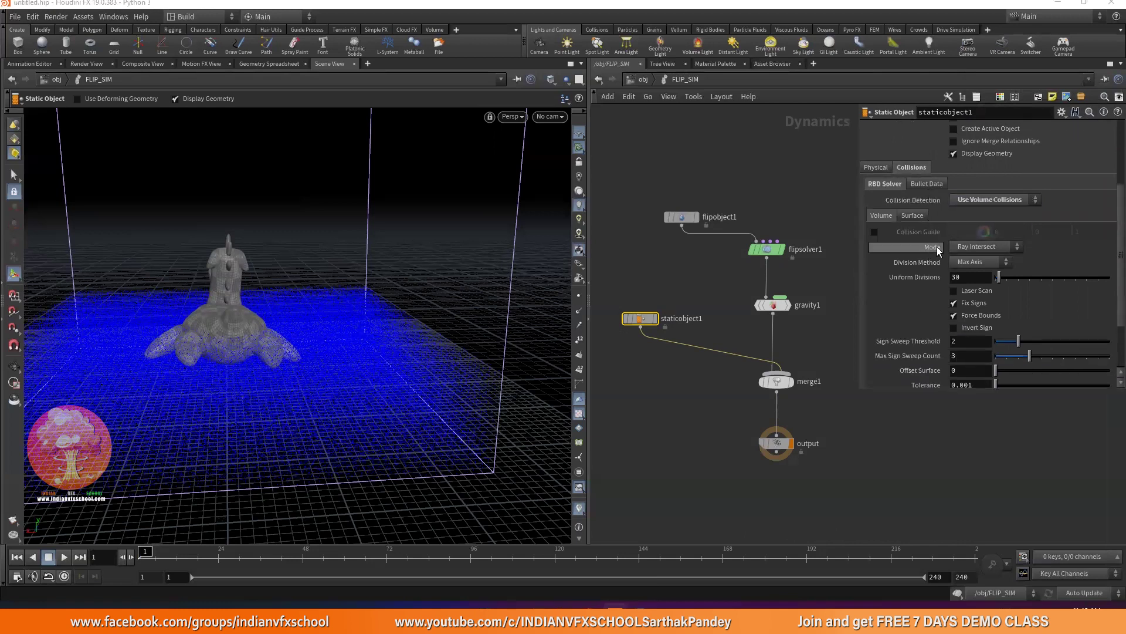
{"action": "left_click", "coordinate": [1004, 251]}
{"action": "left_click", "coordinate": [978, 329]}
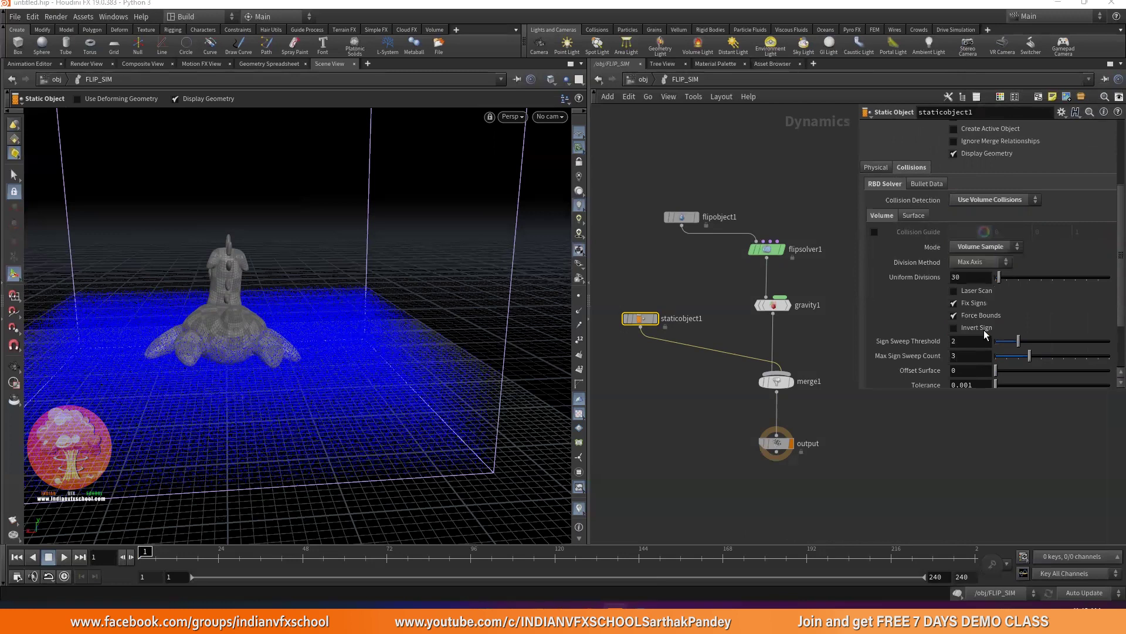
{"action": "scroll", "coordinate": [921, 235], "scroll_direction": "down", "scroll_amount": 4}
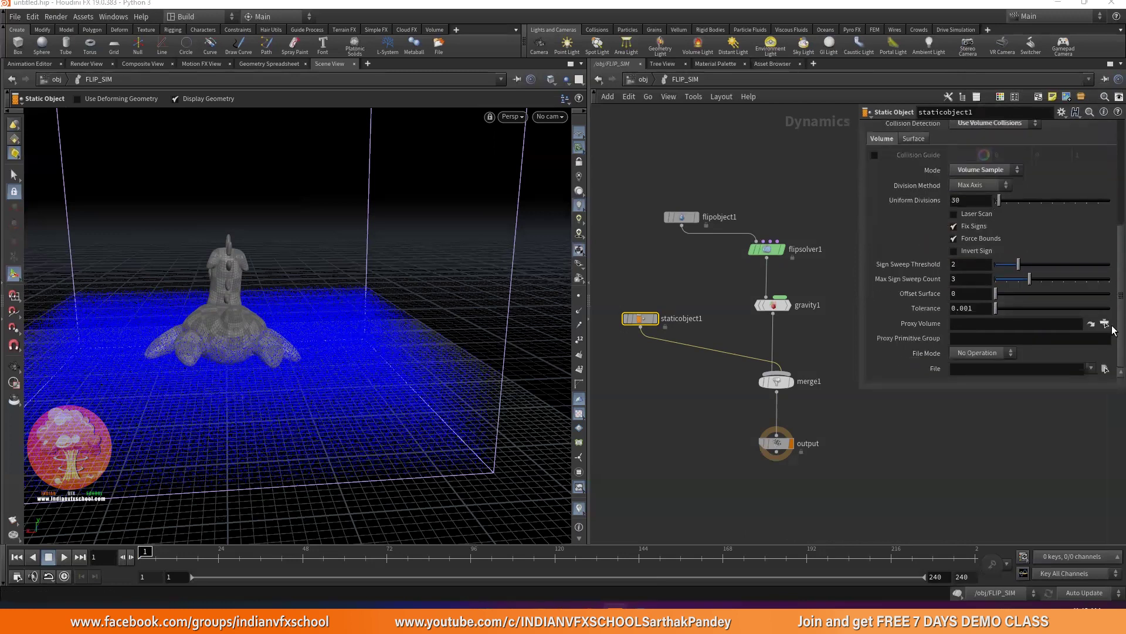
{"action": "scroll", "coordinate": [928, 221], "scroll_direction": "up", "scroll_amount": 2}
- Set staticobject1's Proxy Volume to COLL_VDB
{"action": "scroll", "coordinate": [928, 222], "scroll_direction": "up", "scroll_amount": 4}
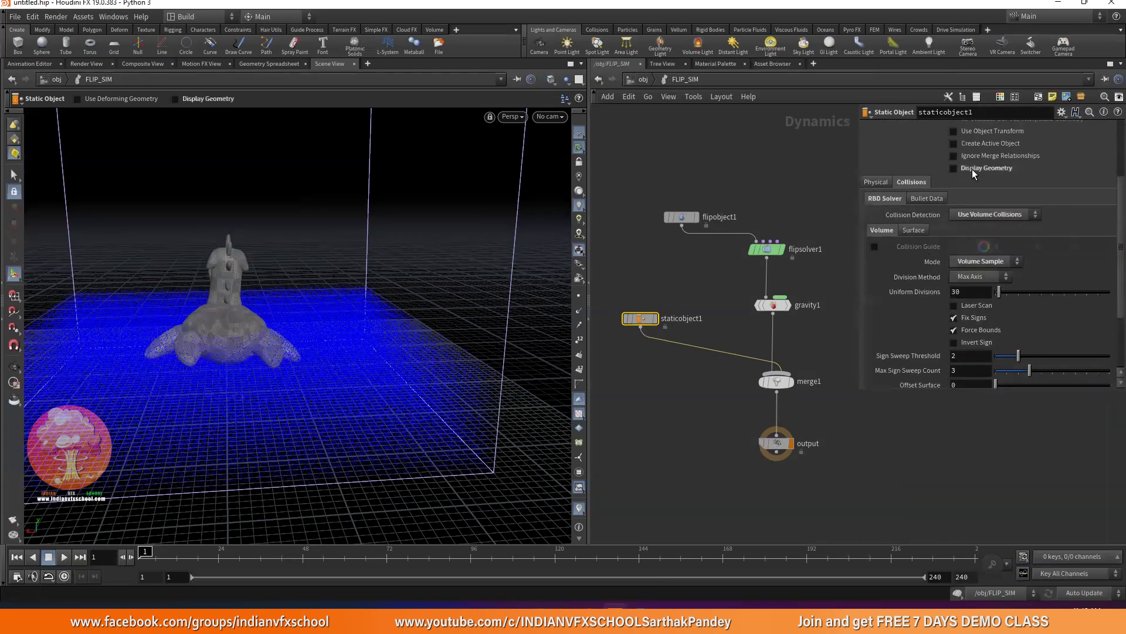
{"action": "left_click", "coordinate": [954, 169]}
{"action": "left_click", "coordinate": [875, 246]}
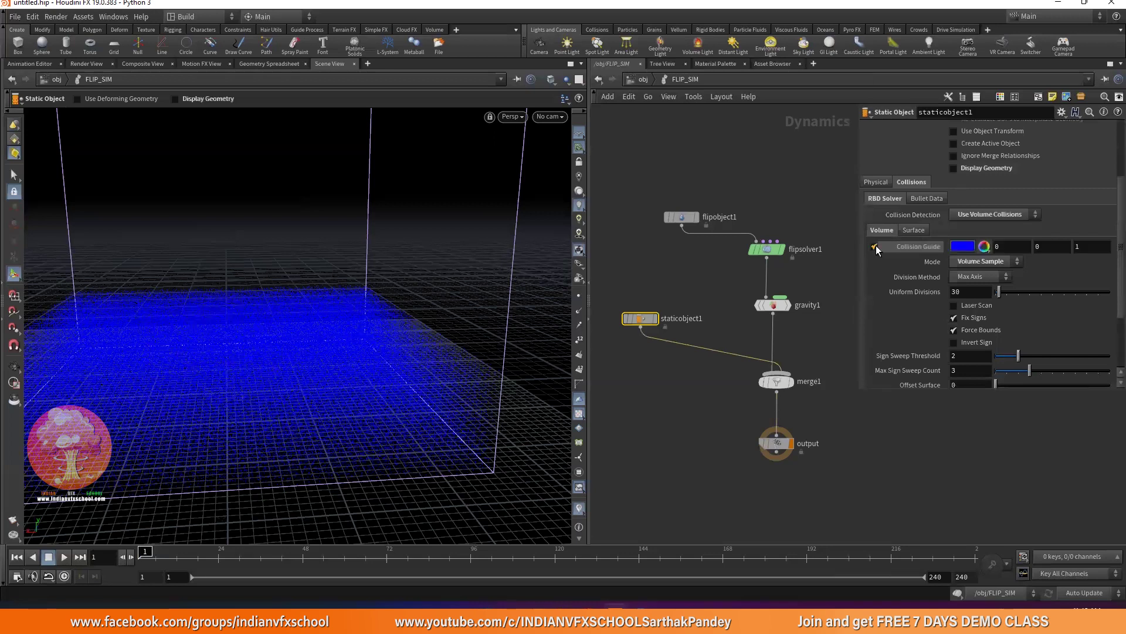
{"action": "left_click", "coordinate": [875, 246]}
{"action": "scroll", "coordinate": [897, 253], "scroll_direction": "down", "scroll_amount": 5}
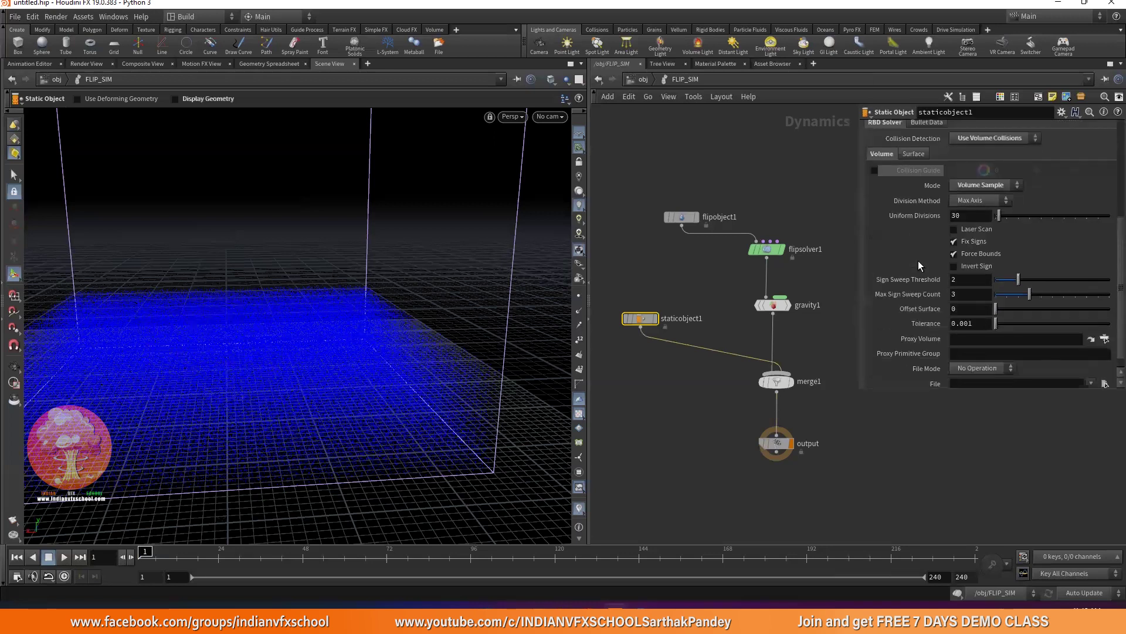
{"action": "left_click", "coordinate": [1105, 340]}
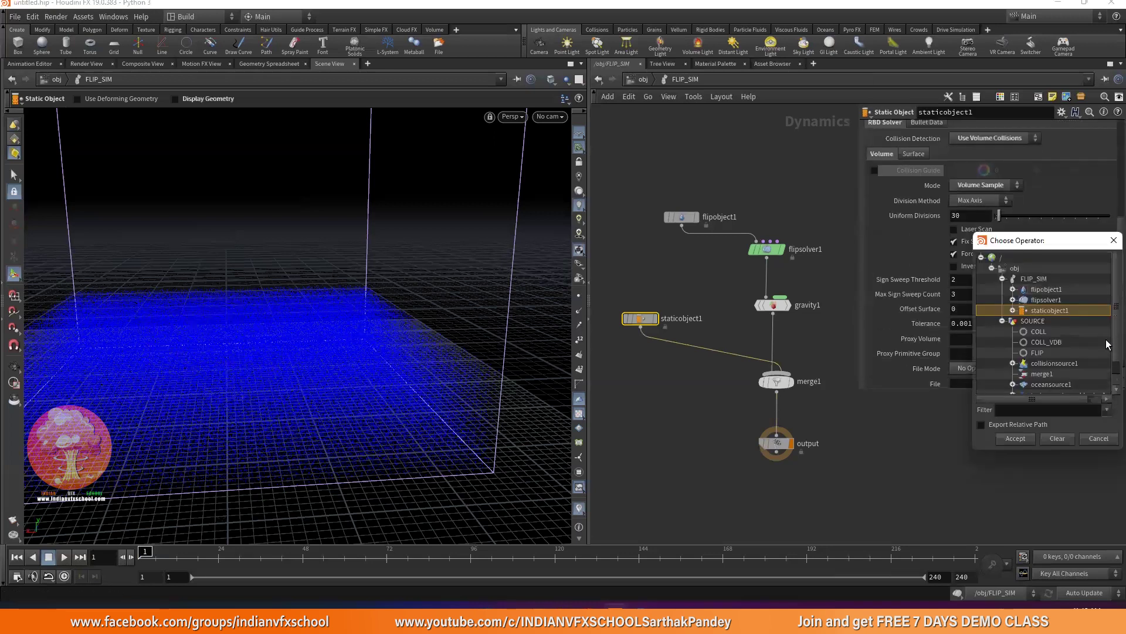
{"action": "left_click", "coordinate": [1051, 342]}
{"action": "left_click", "coordinate": [1019, 438]}
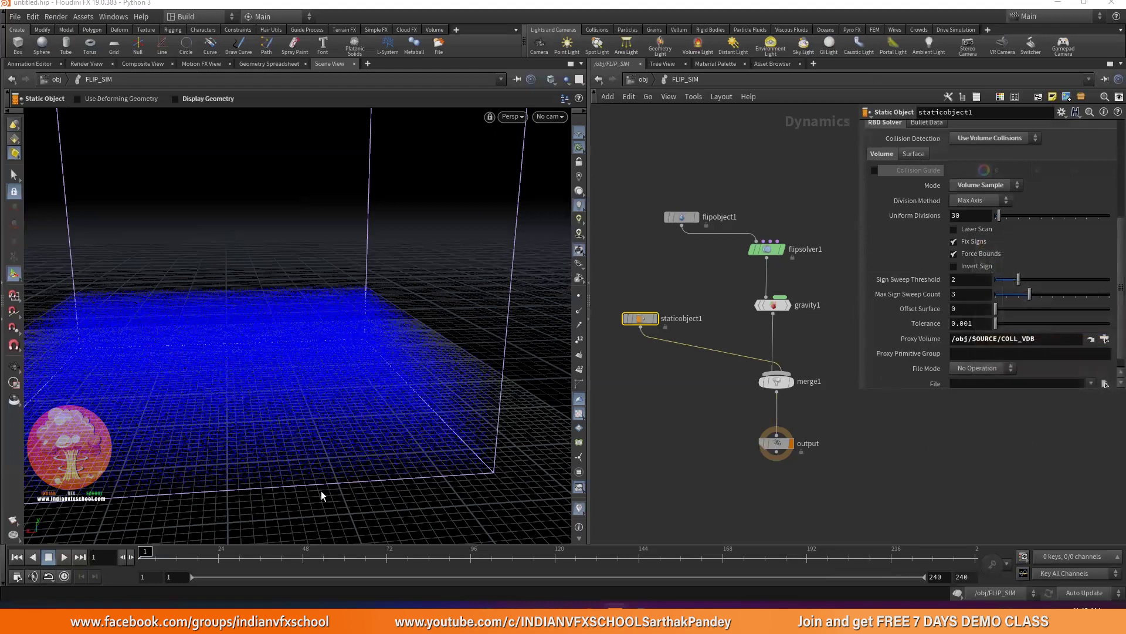
- Show the collision guide and the toy's real geometry in the tank, then play the simulation
{"action": "scroll", "coordinate": [918, 308], "scroll_direction": "up", "scroll_amount": 2}
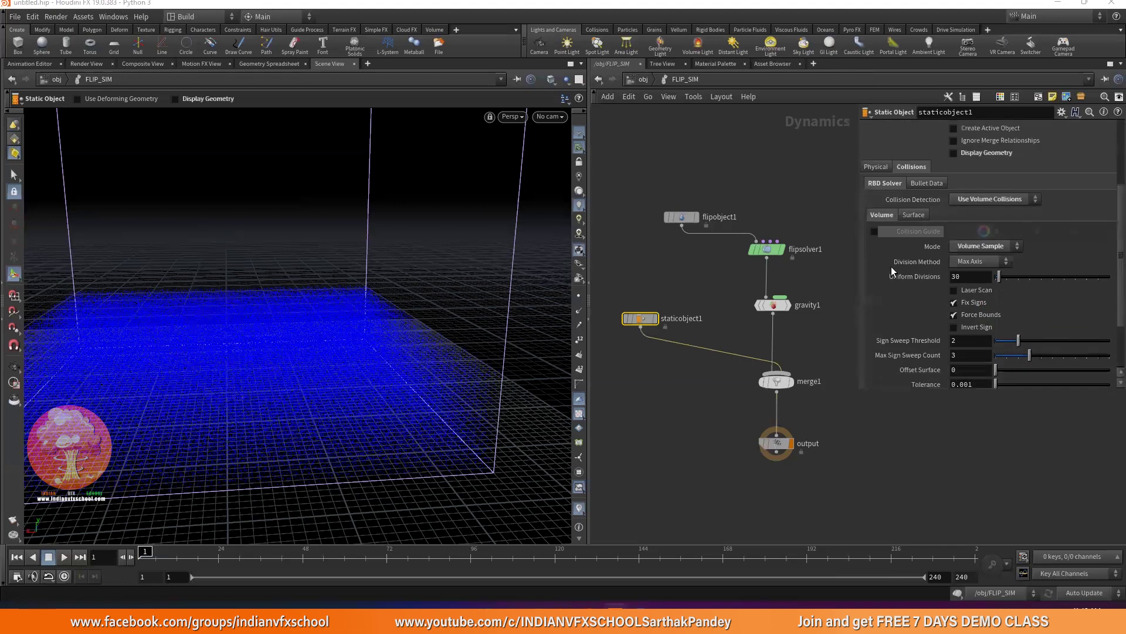
{"action": "left_click", "coordinate": [874, 231]}
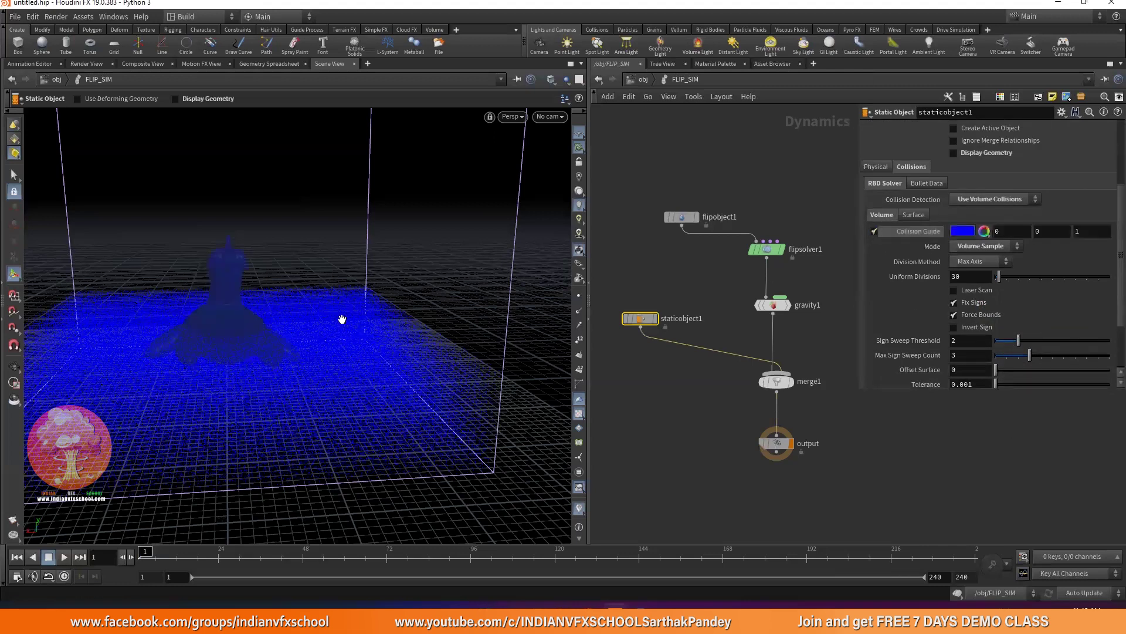
{"action": "key", "text": "Escape"}
{"action": "left_click_drag", "start_coordinate": [342, 319], "coordinate": [183, 314]}
{"action": "left_click_drag", "start_coordinate": [368, 327], "coordinate": [393, 339]}
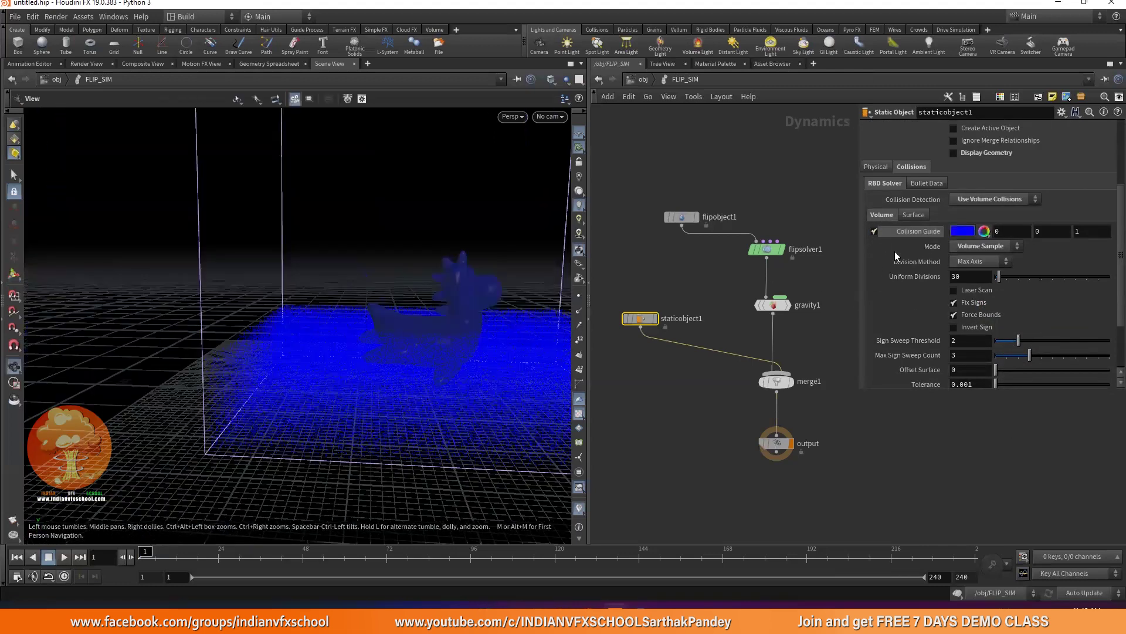
{"action": "left_click", "coordinate": [874, 232]}
{"action": "left_click", "coordinate": [953, 153]}
{"action": "scroll", "coordinate": [895, 349], "scroll_direction": "up", "scroll_amount": 3}
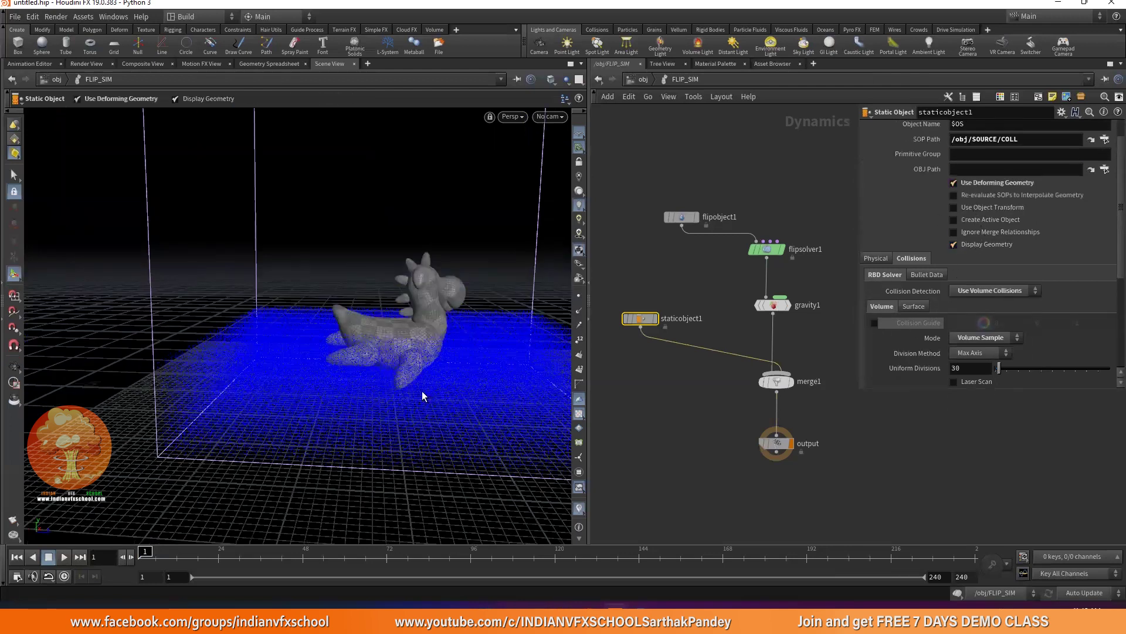
{"action": "key", "text": "Escape"}
{"action": "left_click_drag", "start_coordinate": [356, 392], "coordinate": [486, 357]}
{"action": "mouse_move", "coordinate": [314, 383]}
{"action": "left_mouse_down"}
{"action": "mouse_move", "coordinate": [297, 389]}
{"action": "mouse_move", "coordinate": [307, 392]}
{"action": "left_mouse_up"}
{"action": "left_click", "coordinate": [68, 556]}
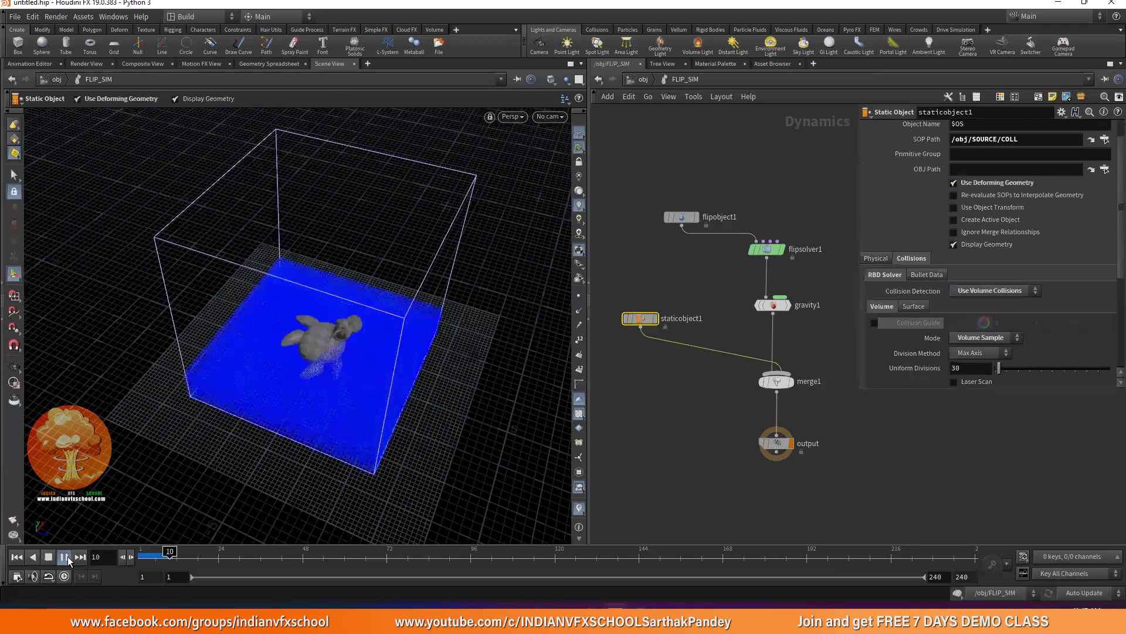
- Replay the simulation from frame 1 and stop at frame 16 to view the toy in the liquid
{"action": "left_click", "coordinate": [52, 557]}
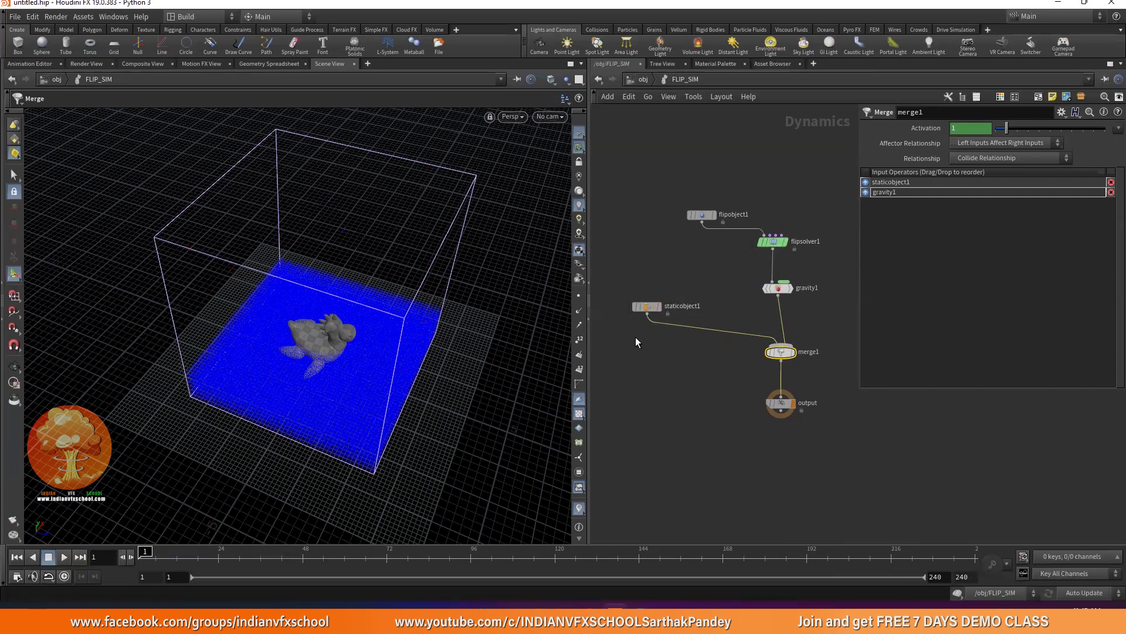
{"action": "middle_click_drag", "start_coordinate": [639, 340], "coordinate": [647, 352]}
{"action": "middle_click_drag", "start_coordinate": [705, 294], "coordinate": [699, 277]}
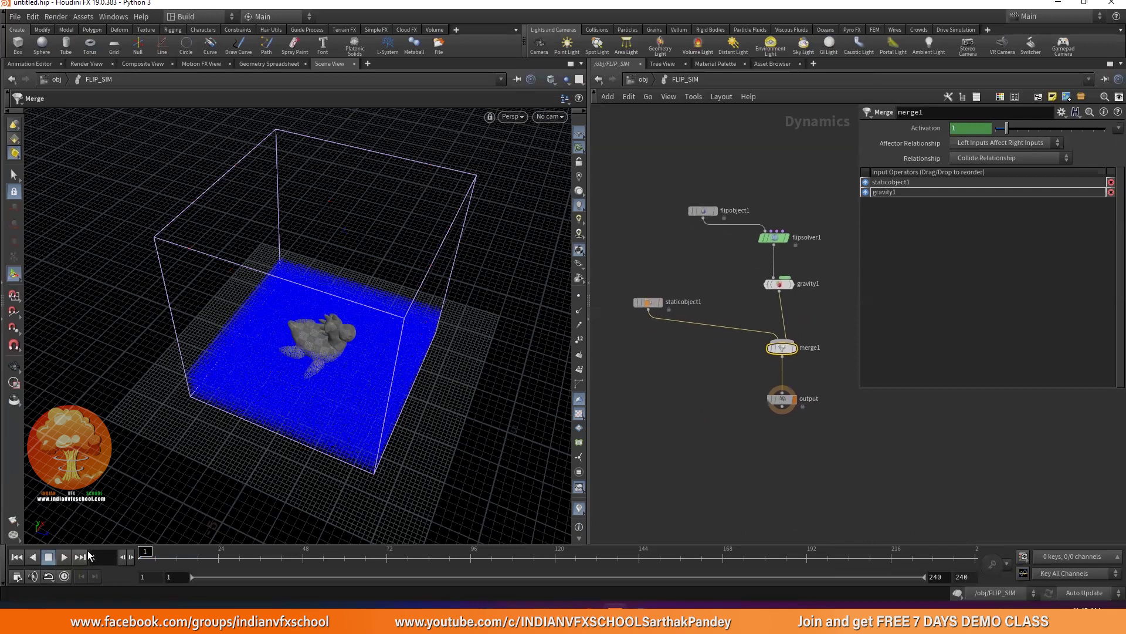
{"action": "left_click", "coordinate": [65, 556]}
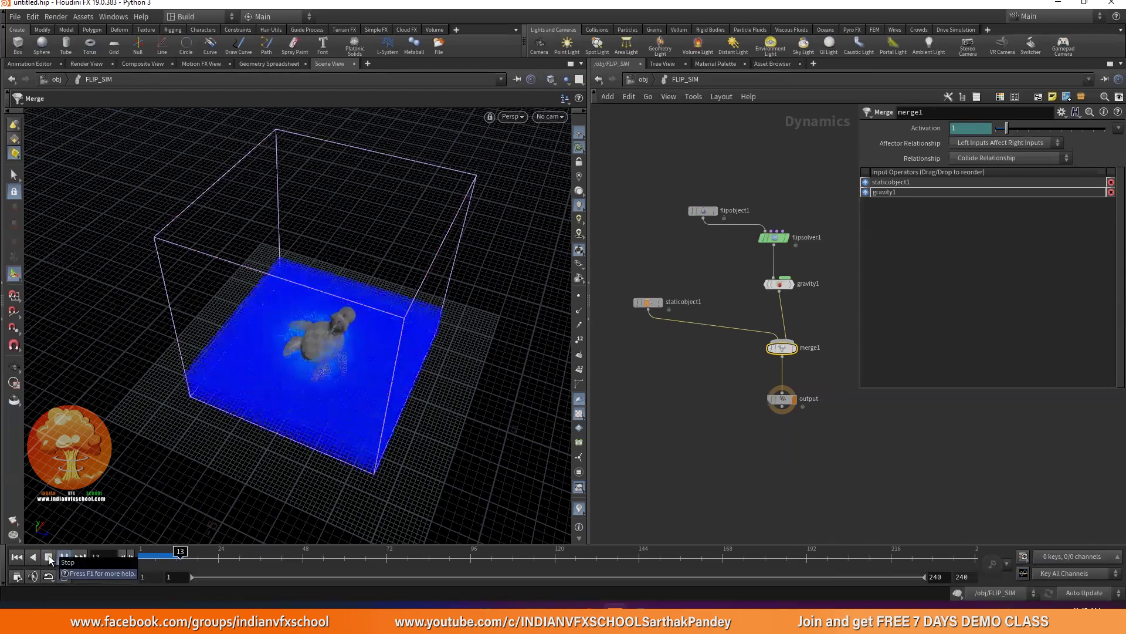
{"action": "left_click", "coordinate": [49, 556]}
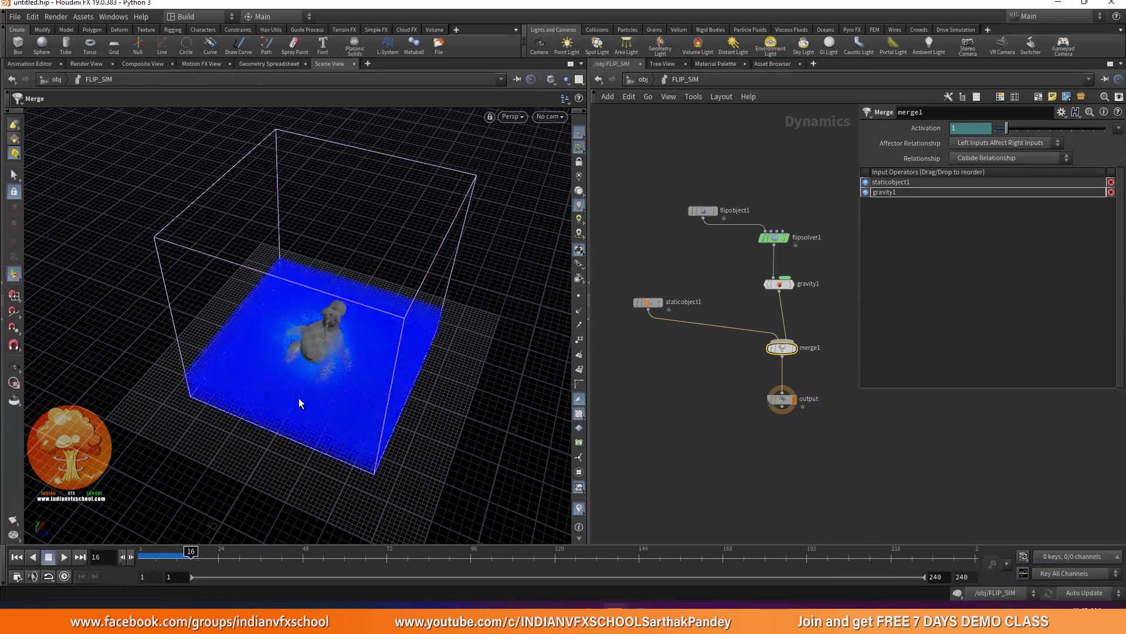
{"action": "key", "text": "Escape"}
{"action": "left_click_drag", "start_coordinate": [298, 398], "coordinate": [437, 341]}
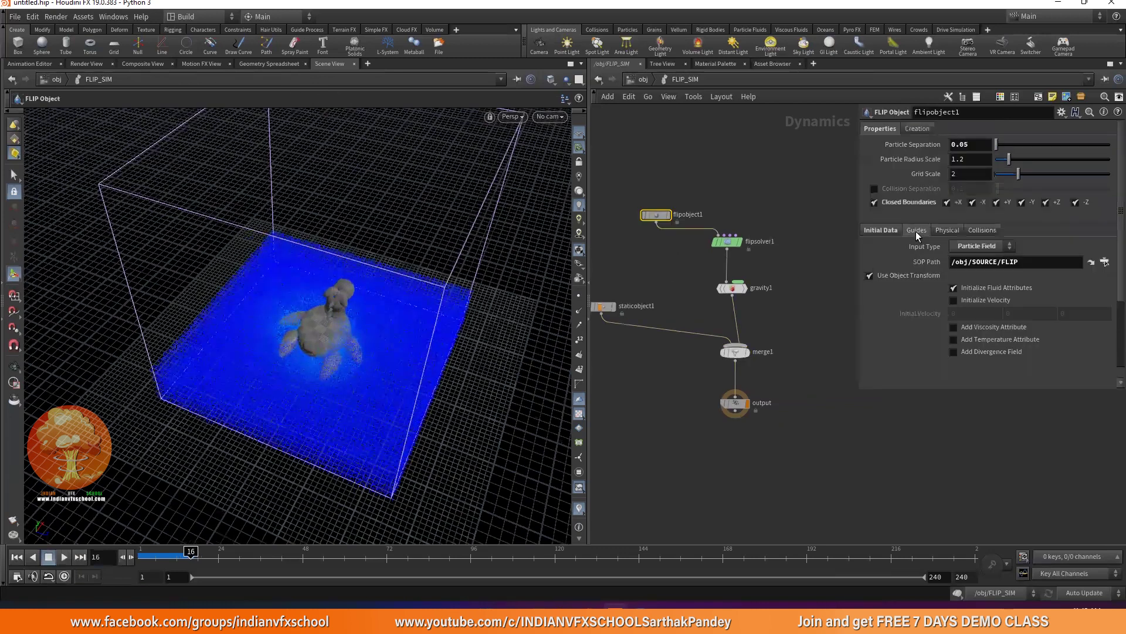
- Set flipobject1's particle Visualization Scale to 3.25 and Particle Separation to 0.03
{"action": "left_click", "coordinate": [916, 231]}
{"action": "left_click", "coordinate": [917, 245]}
{"action": "scroll", "coordinate": [974, 278], "scroll_direction": "down", "scroll_amount": 3}
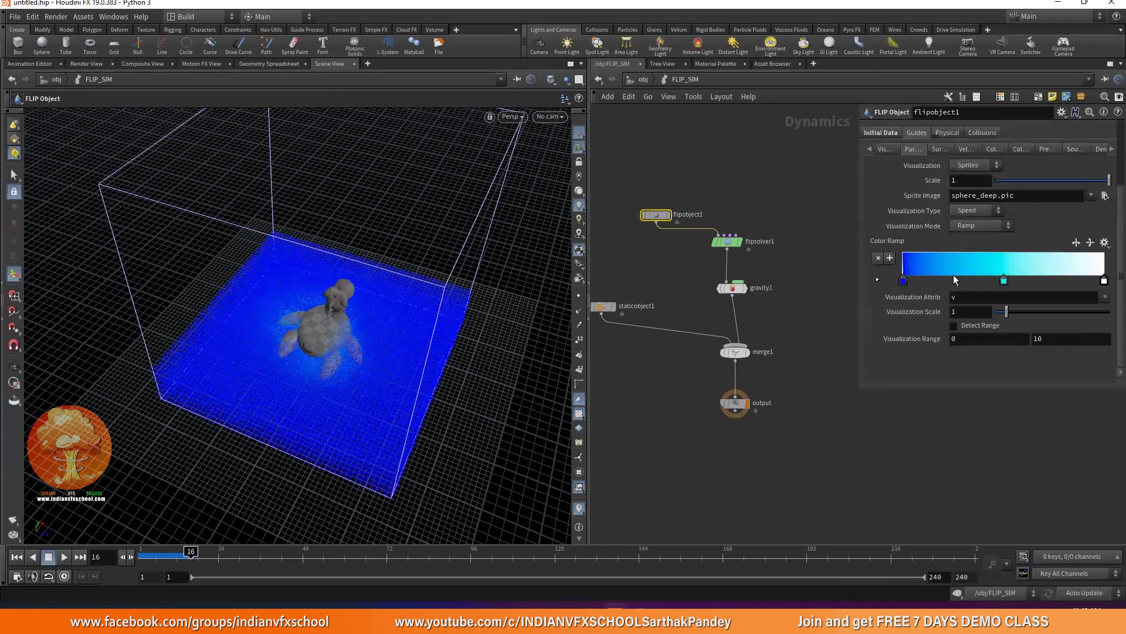
{"action": "left_click_drag", "start_coordinate": [1016, 310], "coordinate": [1034, 317]}
{"action": "key", "text": "Escape"}
{"action": "left_click_drag", "start_coordinate": [368, 321], "coordinate": [389, 276]}
{"action": "left_click_drag", "start_coordinate": [380, 322], "coordinate": [385, 329]}
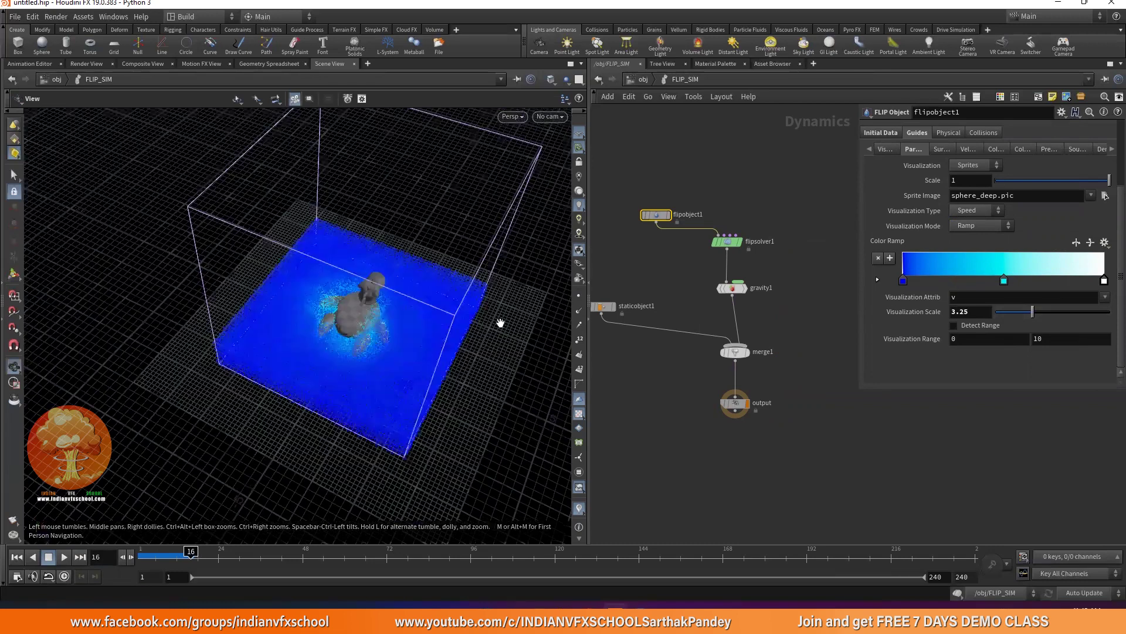
{"action": "scroll", "coordinate": [913, 297], "scroll_direction": "up", "scroll_amount": 3}
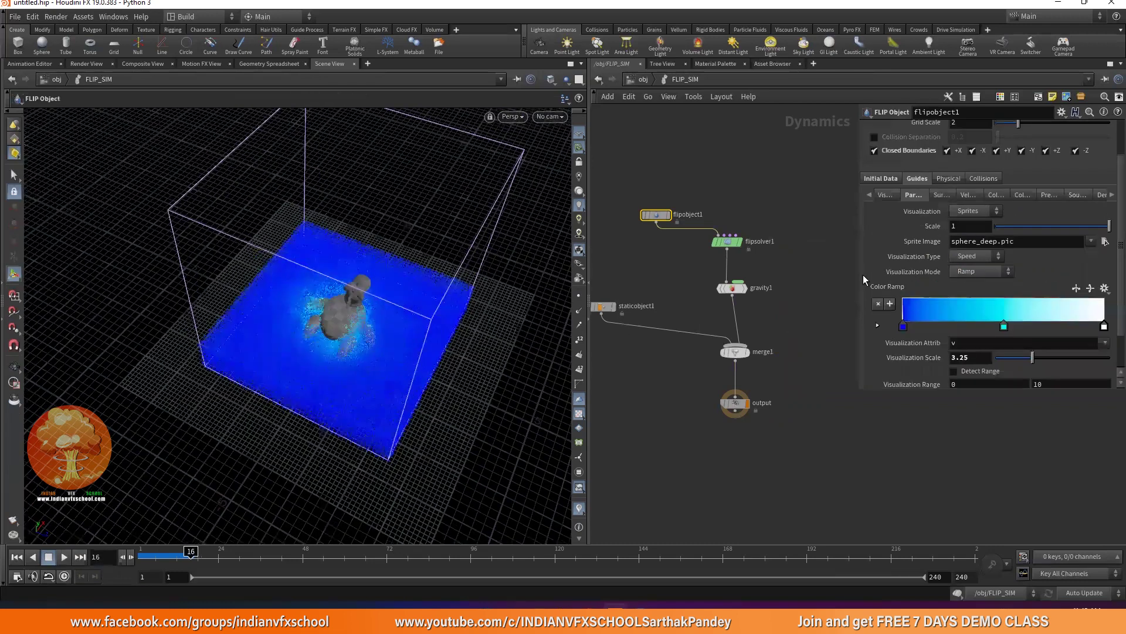
{"action": "scroll", "coordinate": [868, 258], "scroll_direction": "up", "scroll_amount": 3}
{"action": "left_click", "coordinate": [975, 144]}
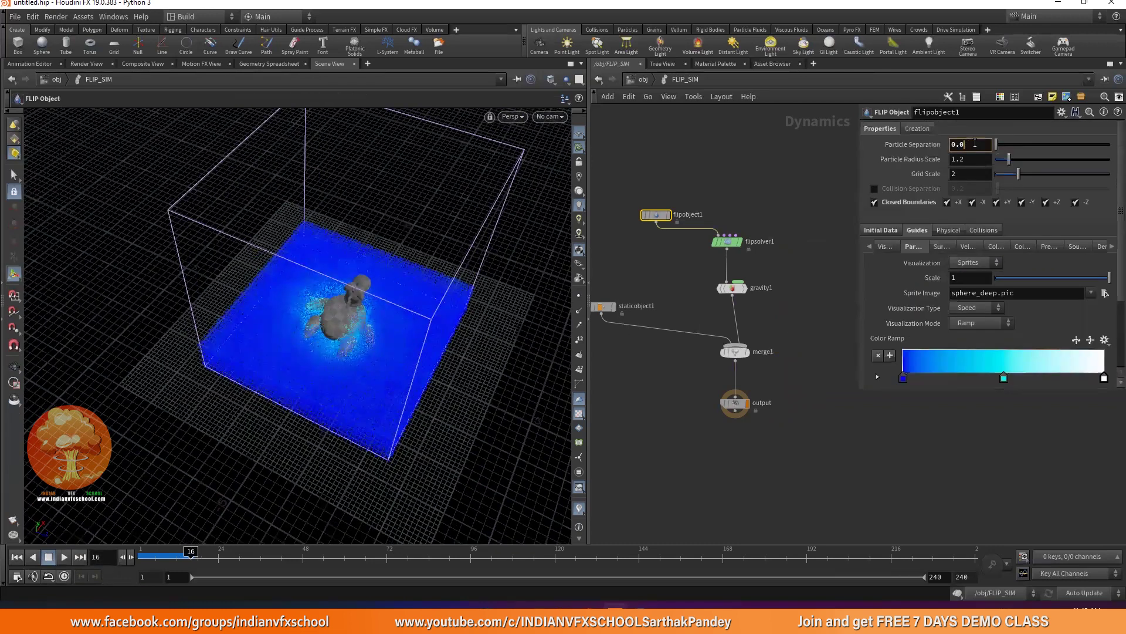
{"action": "key", "text": "Return"}
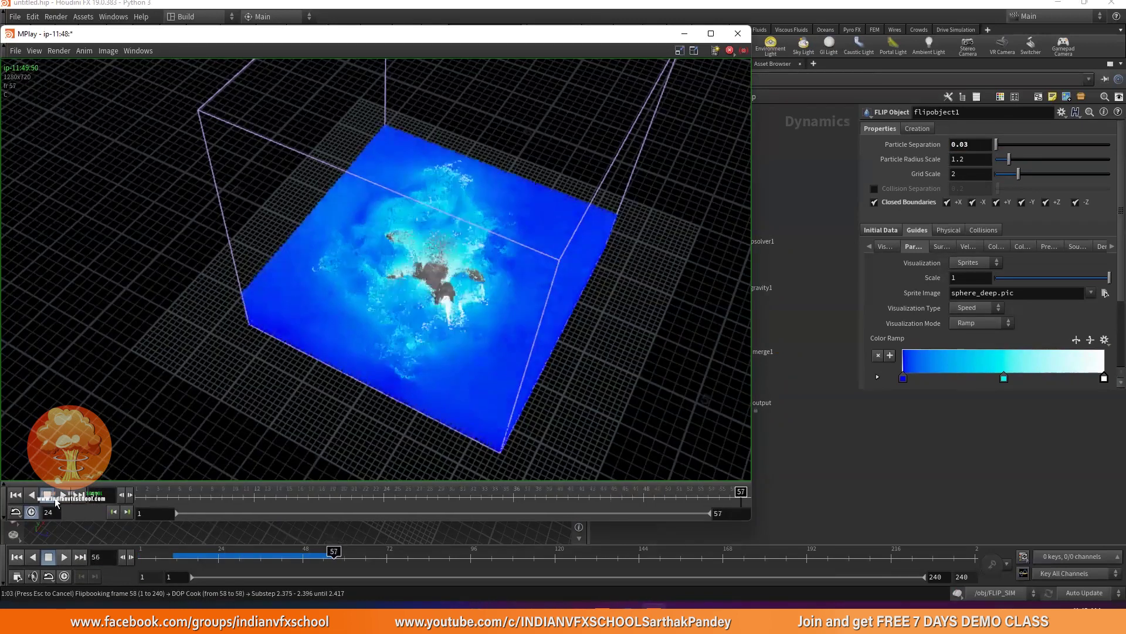
- Play the MPlay flipbook to watch the splash, then bring the Houdini main window forward
{"action": "left_click", "coordinate": [54, 498]}
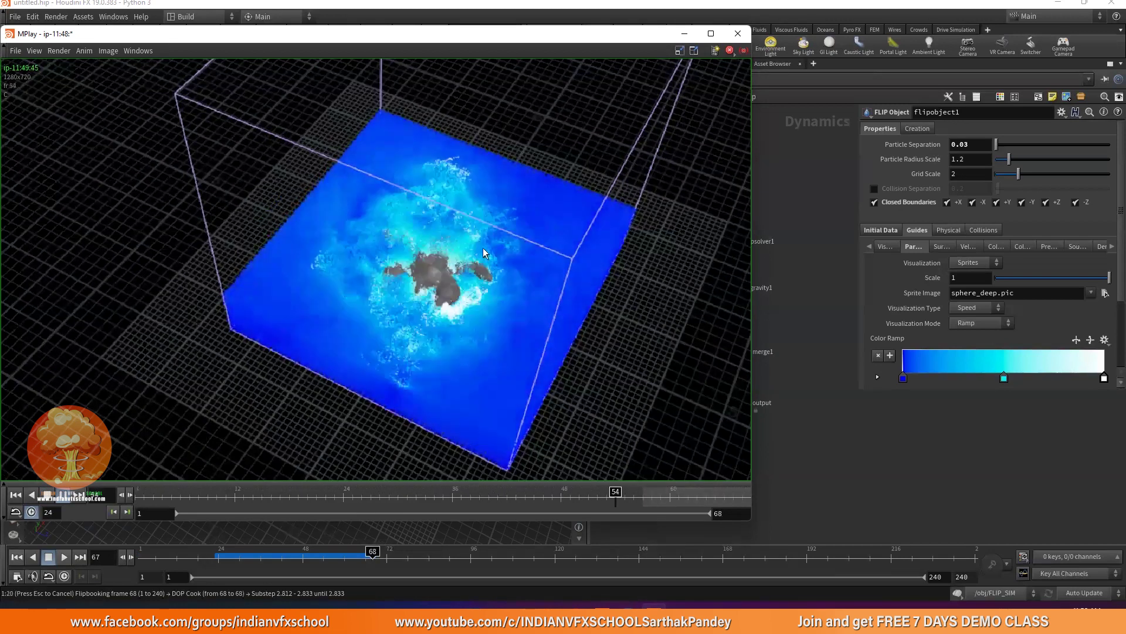
{"action": "left_click", "coordinate": [394, 539]}
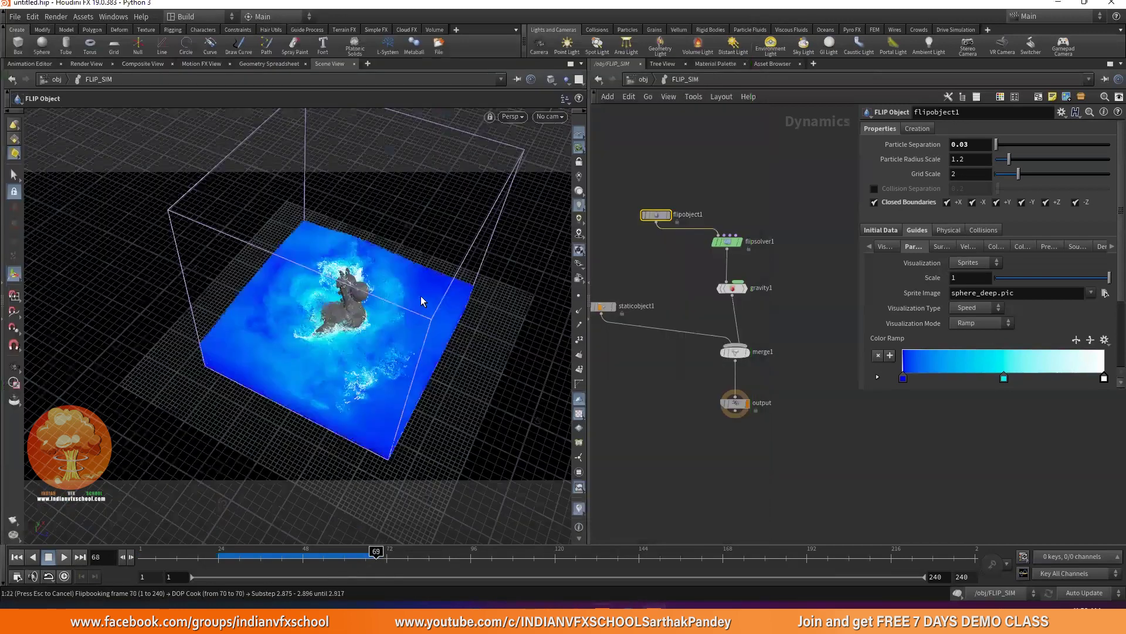
- Cancel the flipbook, rewind to frame 1, and set flipsolver1's collision Velocity Scale to 2
{"action": "key", "text": "Escape"}
{"action": "left_click", "coordinate": [14, 557]}
{"action": "scroll", "coordinate": [728, 240], "scroll_direction": "up", "scroll_amount": 2}
{"action": "left_click", "coordinate": [731, 252]}
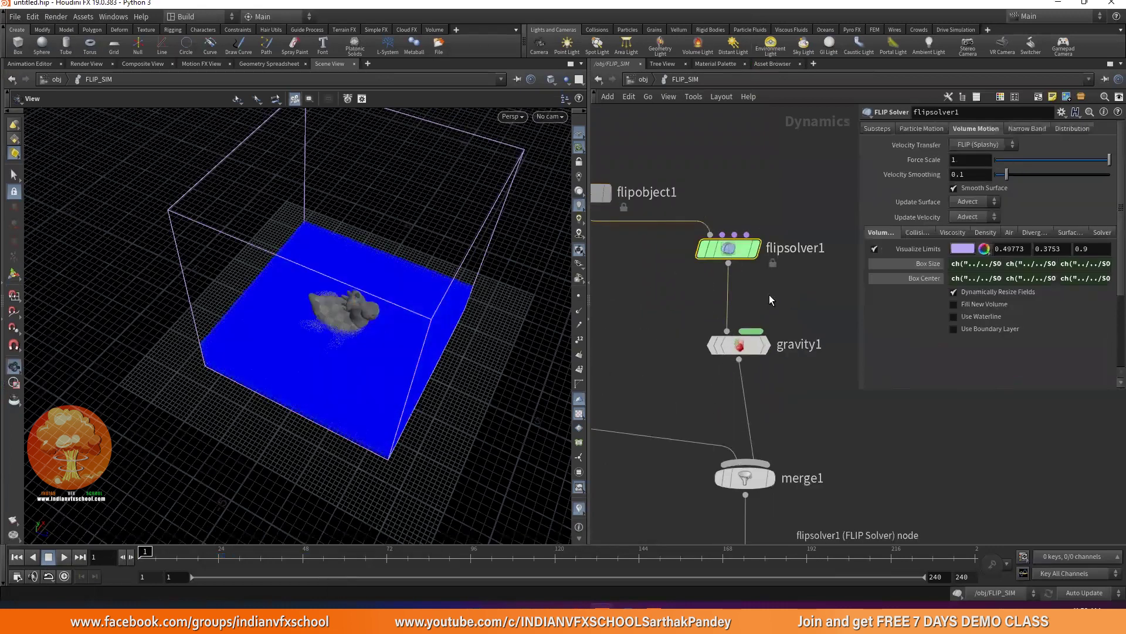
{"action": "scroll", "coordinate": [804, 241], "scroll_direction": "up", "scroll_amount": 3}
{"action": "left_click", "coordinate": [918, 232]}
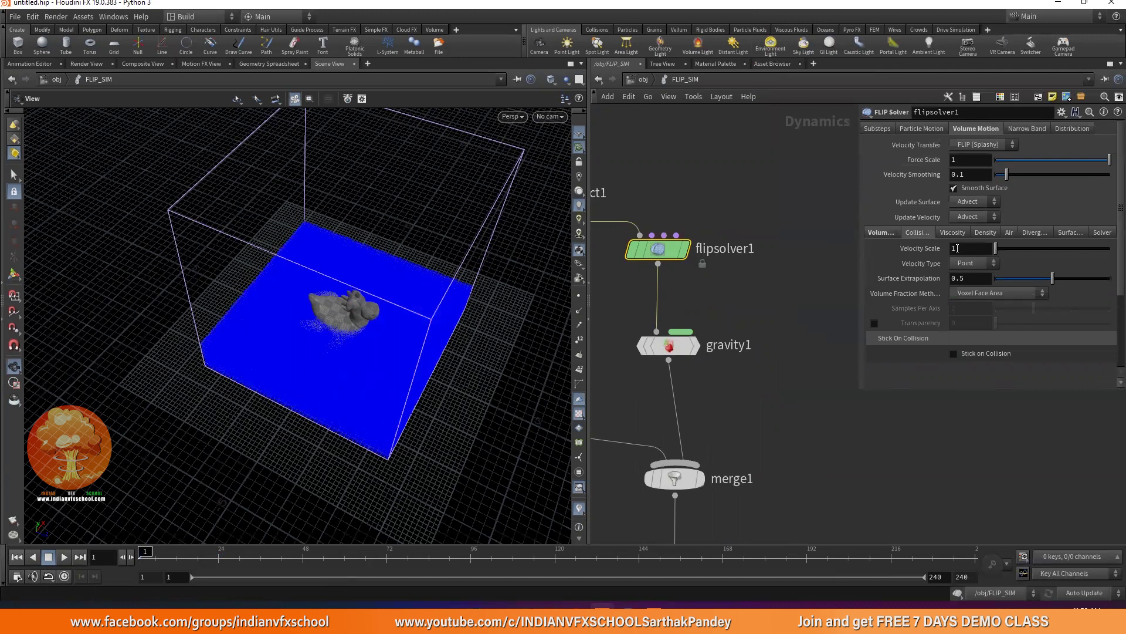
{"action": "type", "text": "2"}
{"action": "key", "text": "Return"}
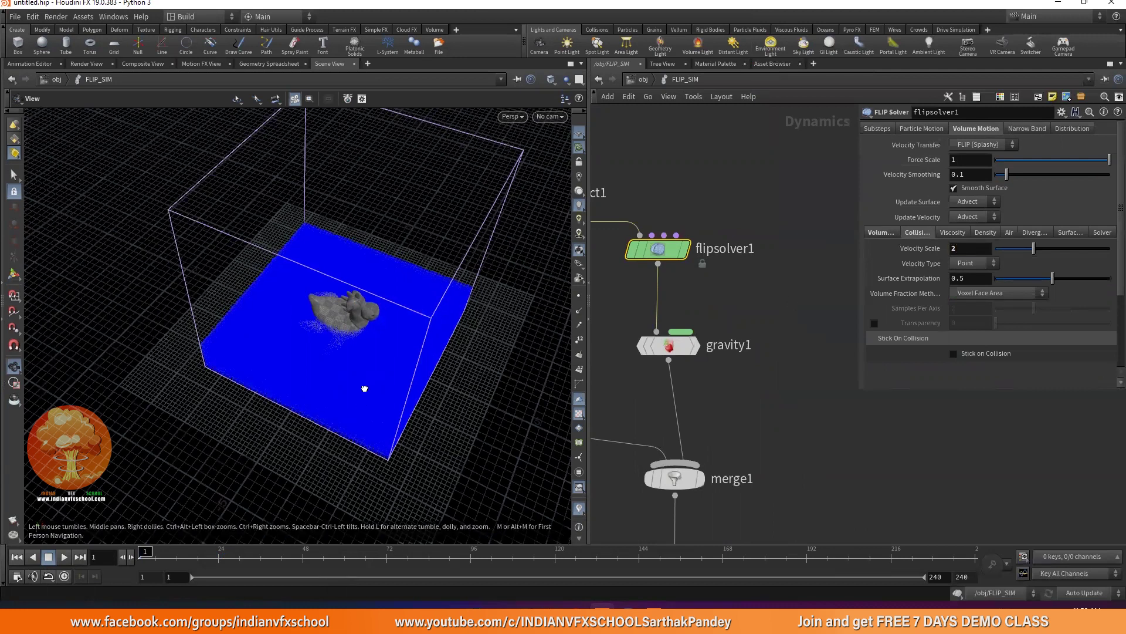
- Reframe the tank view and launch a new flipbook of the simulation
{"action": "left_click_drag", "start_coordinate": [367, 368], "coordinate": [369, 359]}
{"action": "left_click_drag", "start_coordinate": [377, 289], "coordinate": [387, 336]}
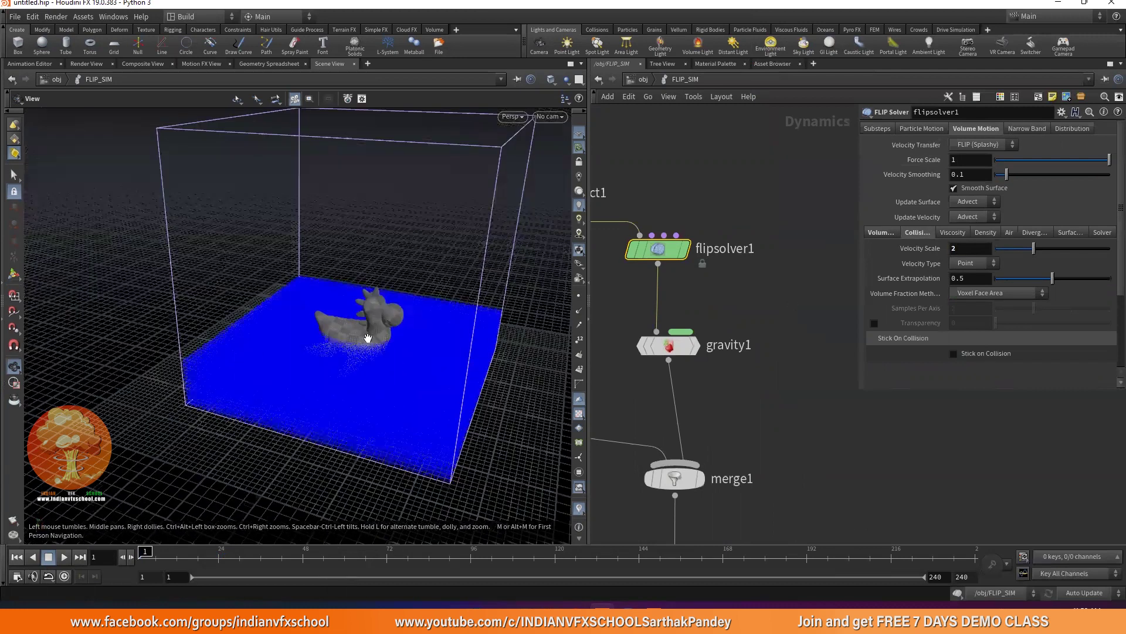
{"action": "left_click_drag", "start_coordinate": [53, 533], "coordinate": [21, 522]}
{"action": "left_click", "coordinate": [14, 520]}
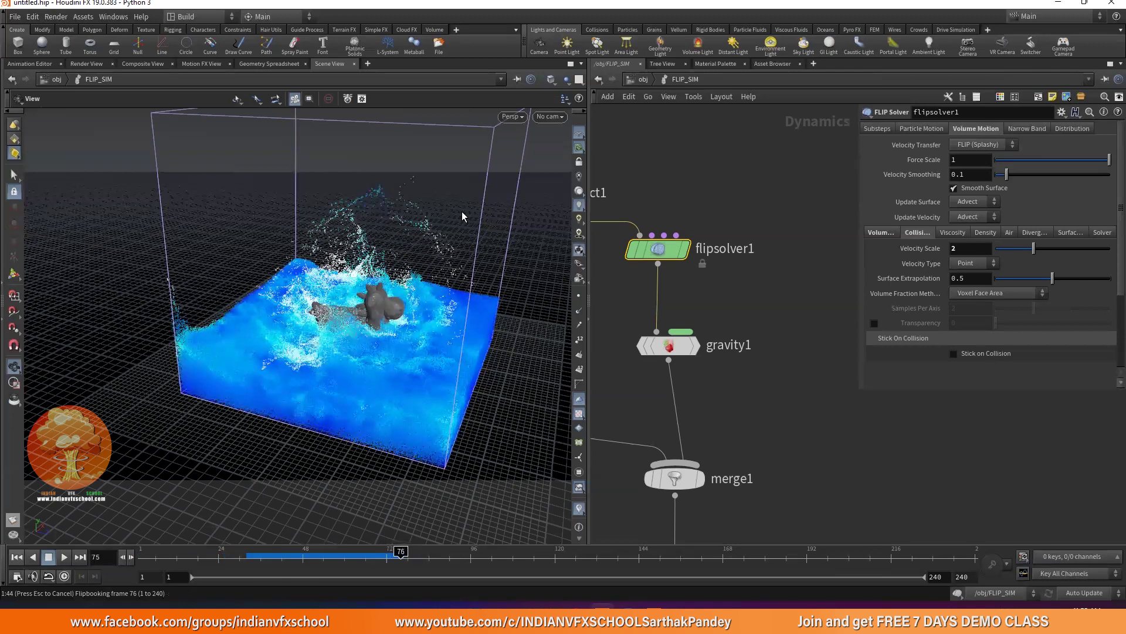
- Restart the flipbook and scrub MPlay to frames 76 and 79 to review the splash
{"action": "key", "text": "Escape"}
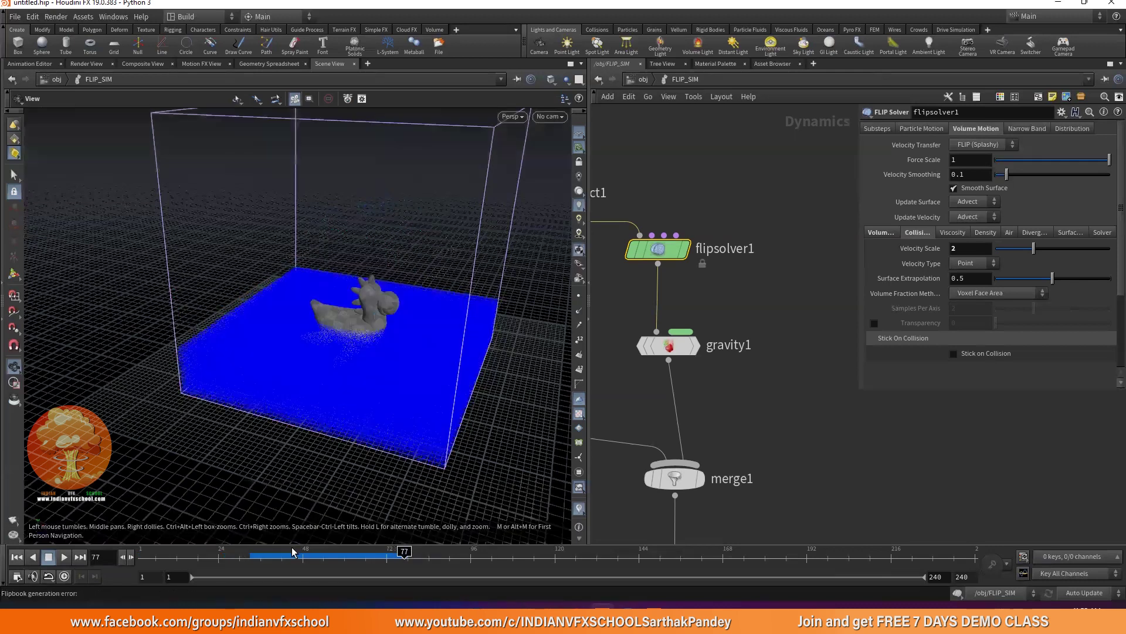
{"action": "left_click", "coordinate": [13, 519]}
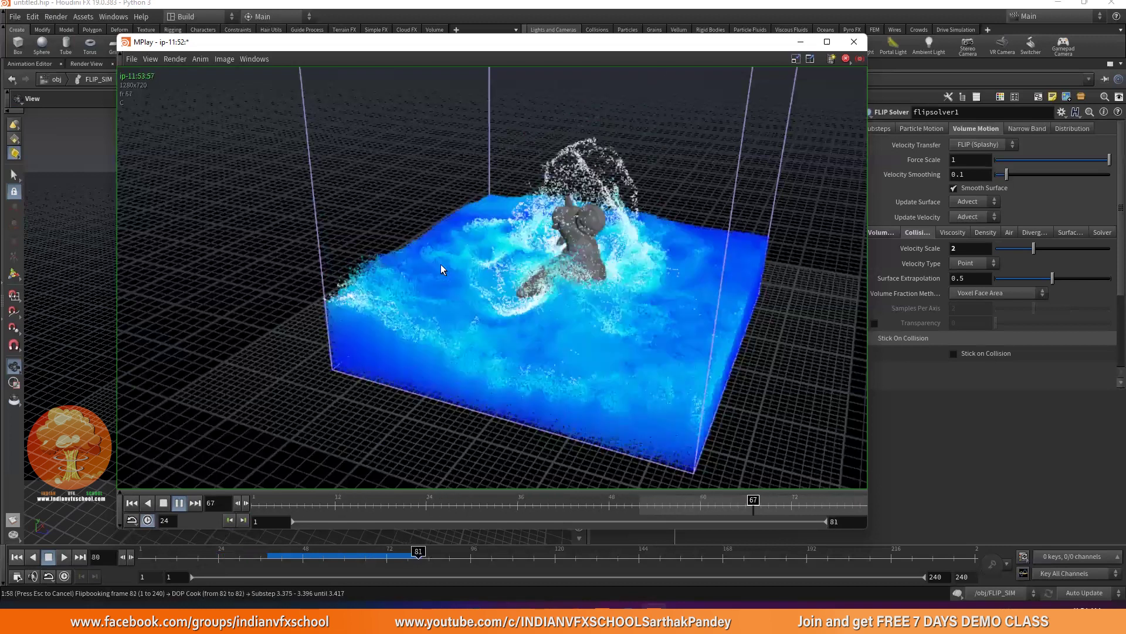
{"action": "left_click_drag", "start_coordinate": [642, 502], "coordinate": [862, 502]}
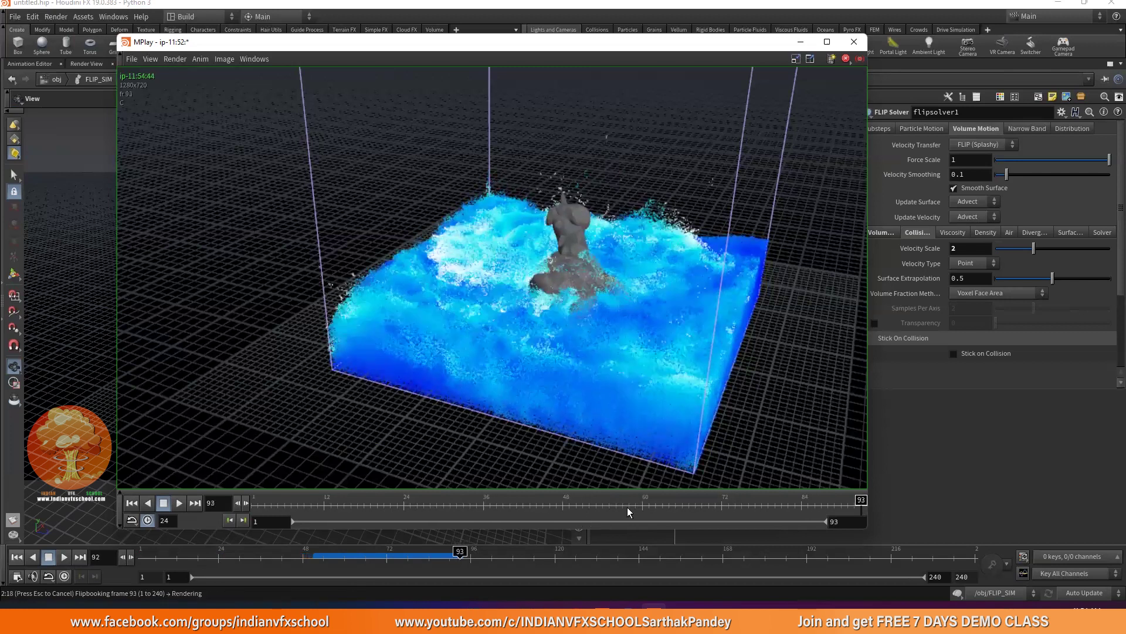
{"action": "left_click_drag", "start_coordinate": [720, 504], "coordinate": [764, 504]}
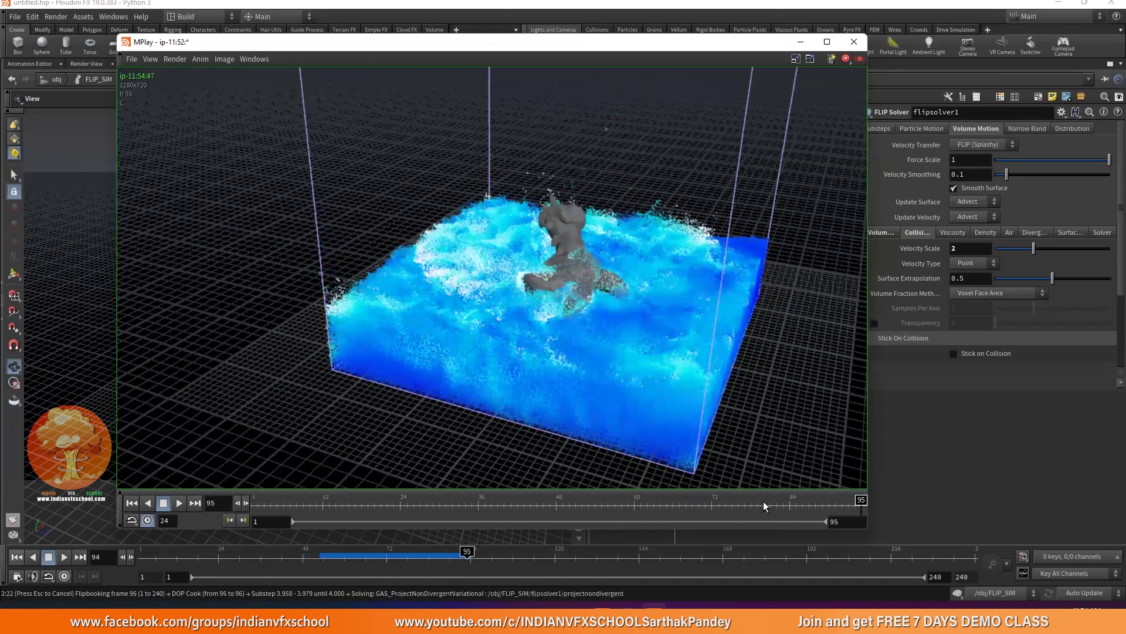